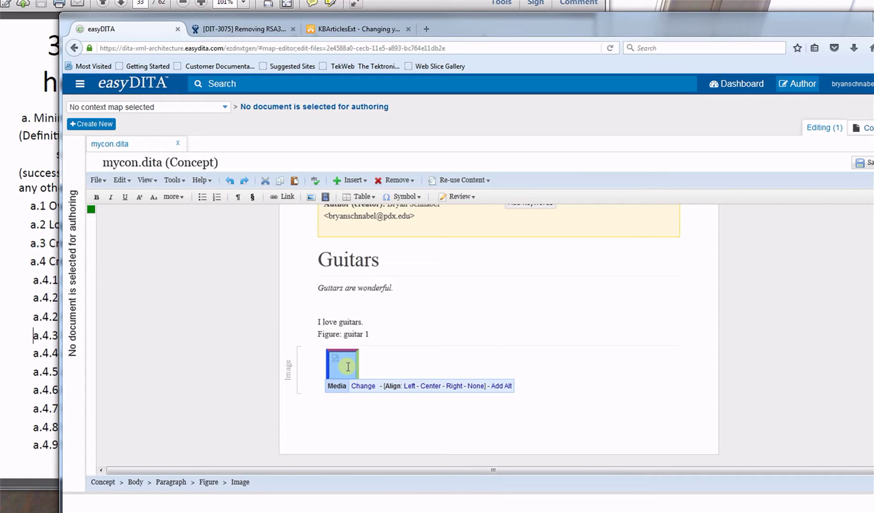
Replace the figure's placeholder image with david-gilmour-stratocaster.jpg from the library's images folder
click(364, 387)
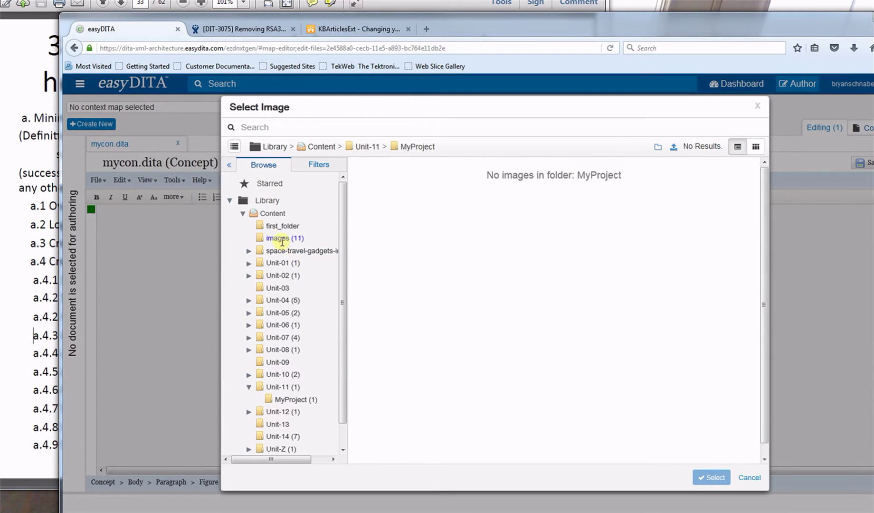
click(282, 238)
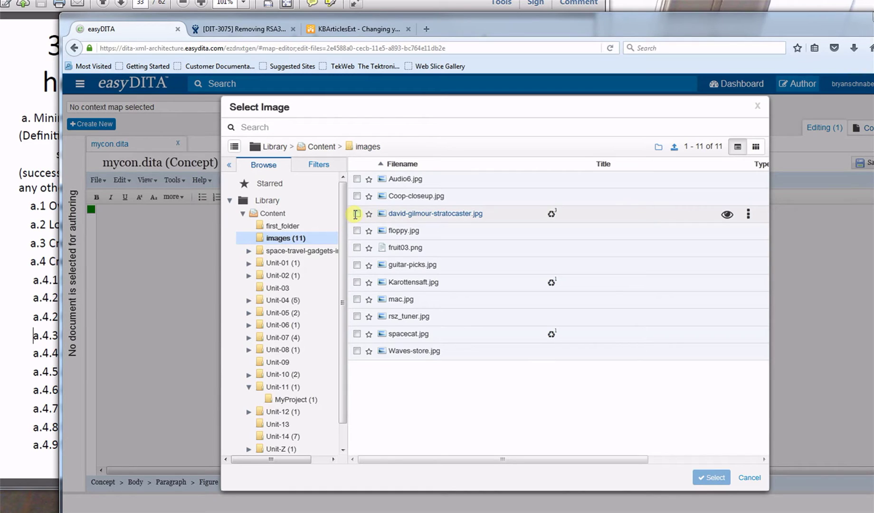
click(356, 214)
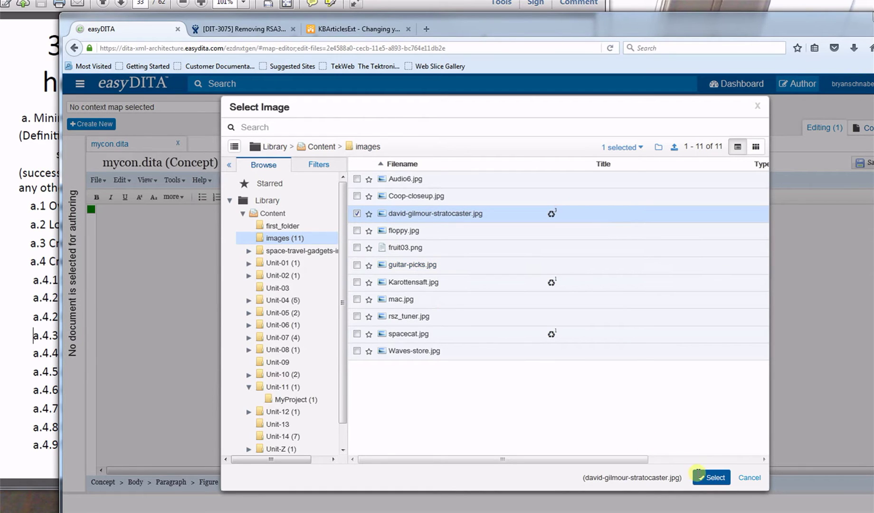
click(708, 477)
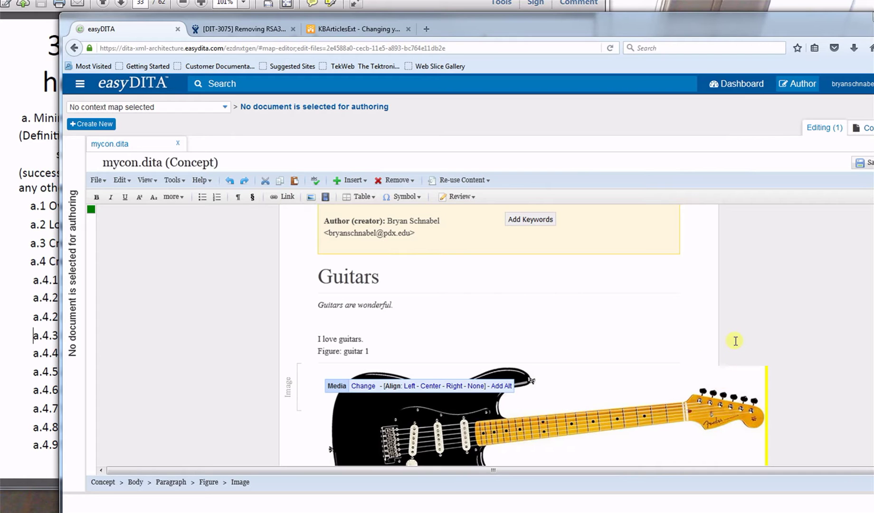
Insert a definition list in the paragraph below the guitar image and enter "Guitar care" as its term
scroll(735, 341, down, 3)
click(550, 420)
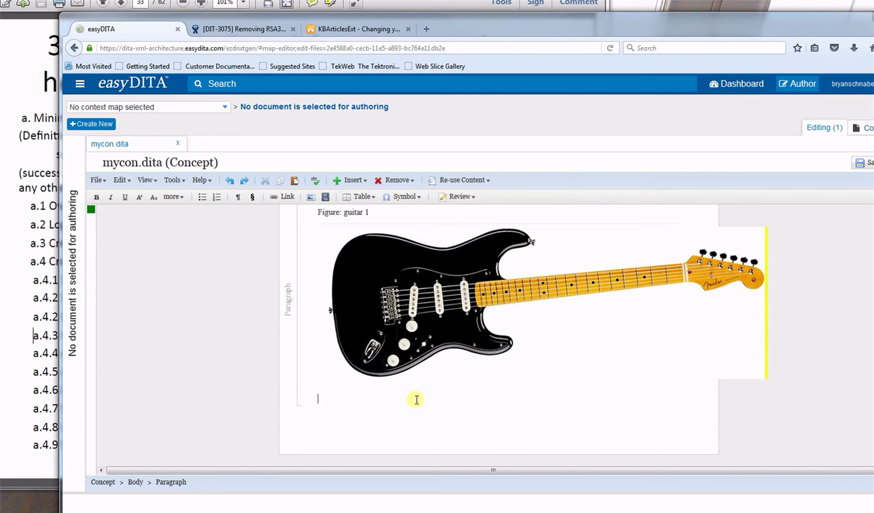
click(27, 289)
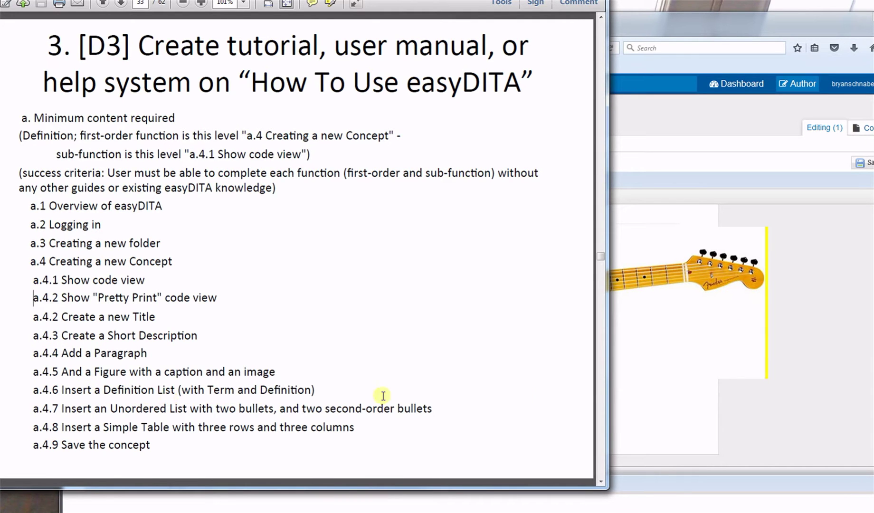
click(747, 417)
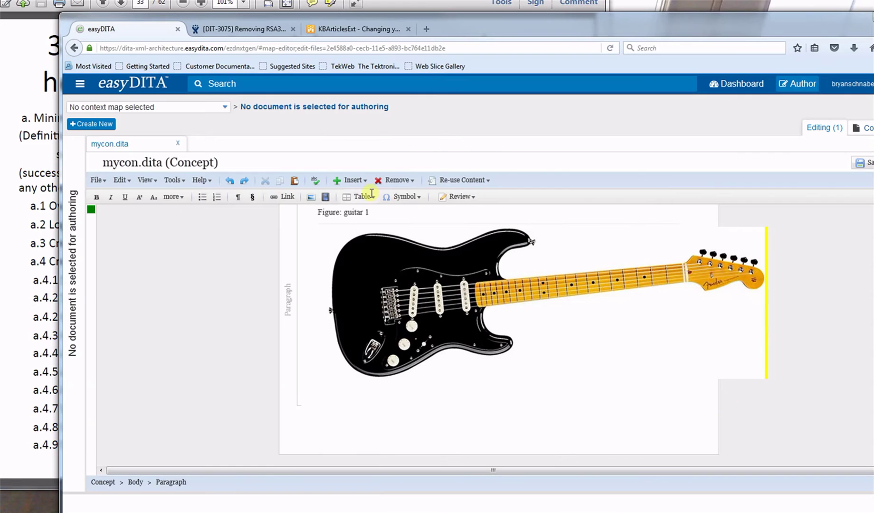
click(354, 181)
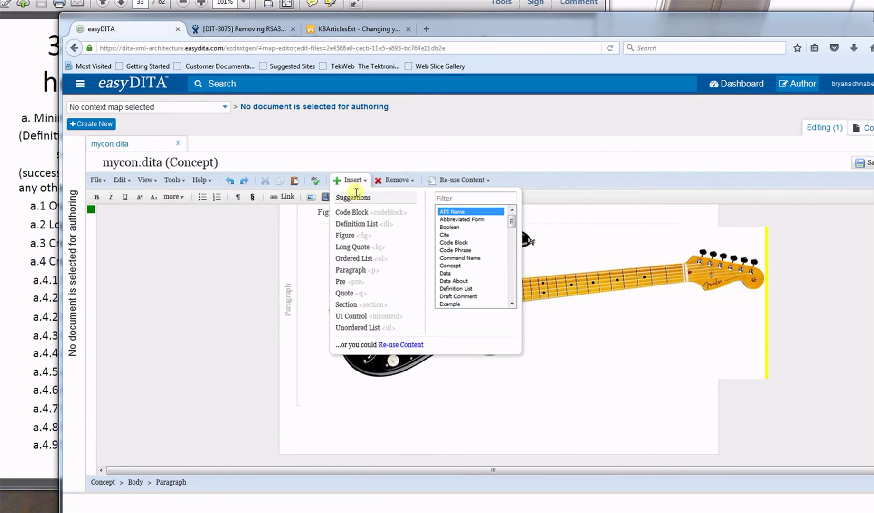
click(358, 225)
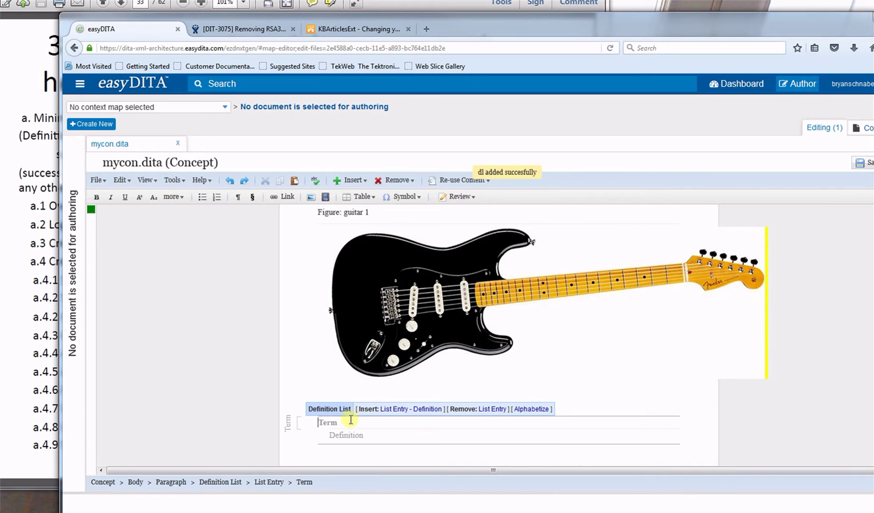
text(G)
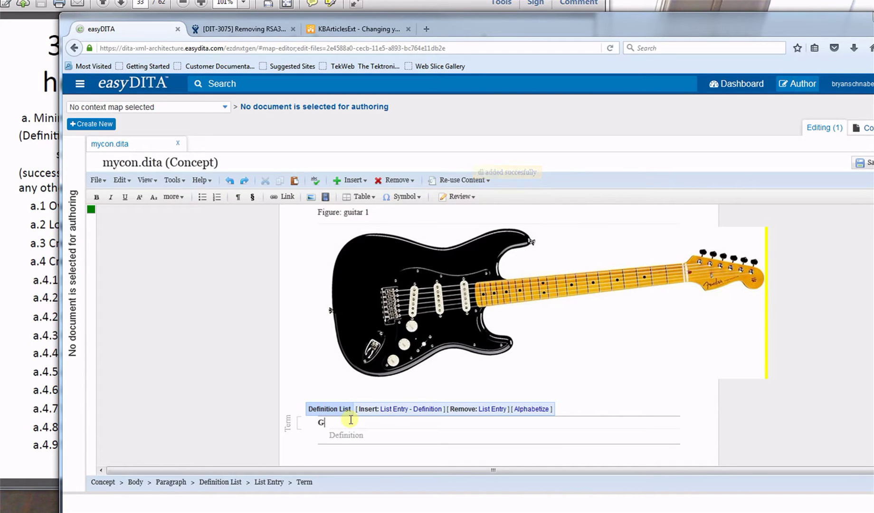
text(uitar care)
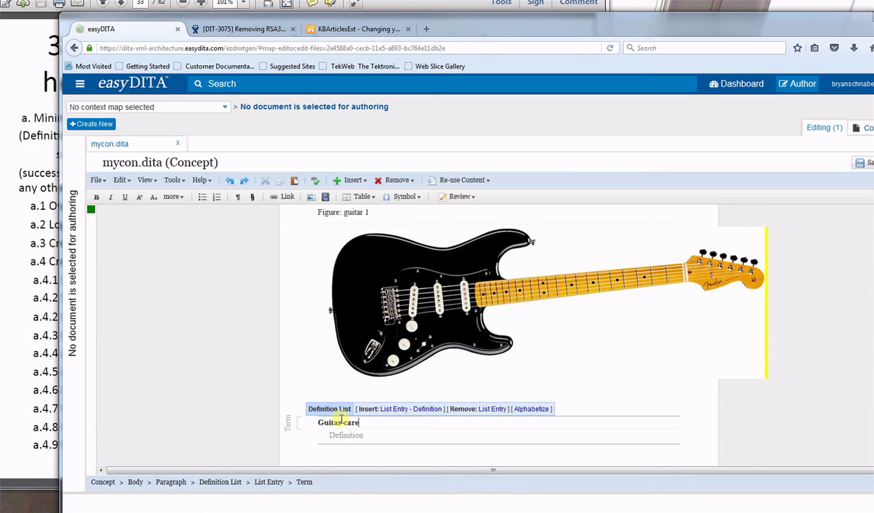
Enter "This is what you should give your guitar." as the definition of the Guitar care term
click(353, 436)
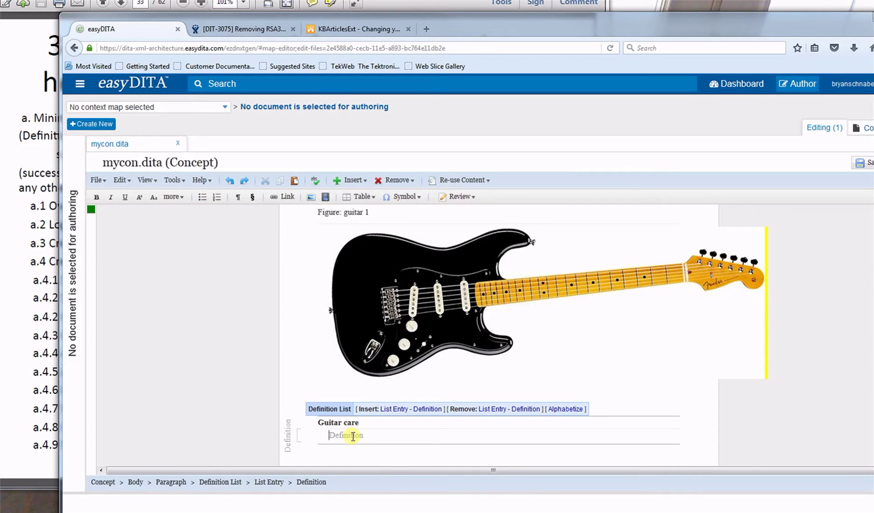
text(This is want)
key(BackSpace)
key(BackSpace)
key(BackSpace)
text(hat you should)
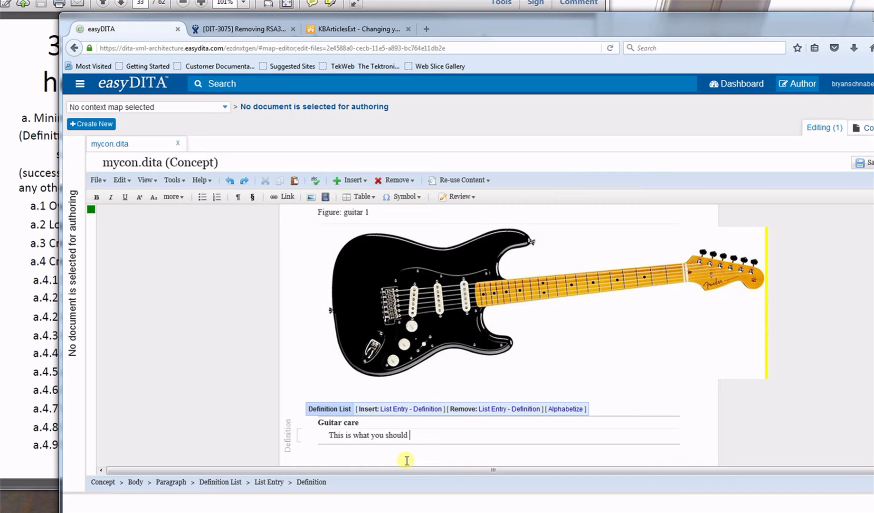
text( give your guitar.)
Check the list requirement in the assignment PDF, then apply a bulleted list at the paragraph below the Guitar care definition
click(40, 371)
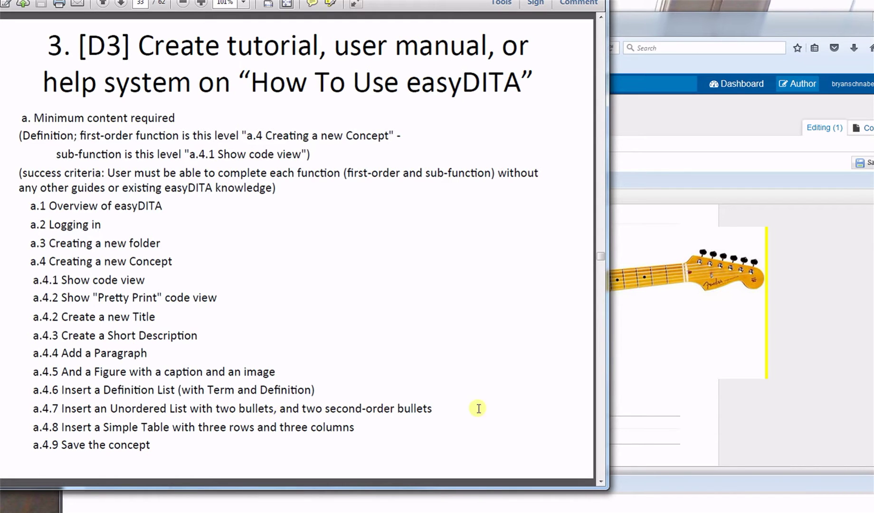
click(772, 416)
click(485, 447)
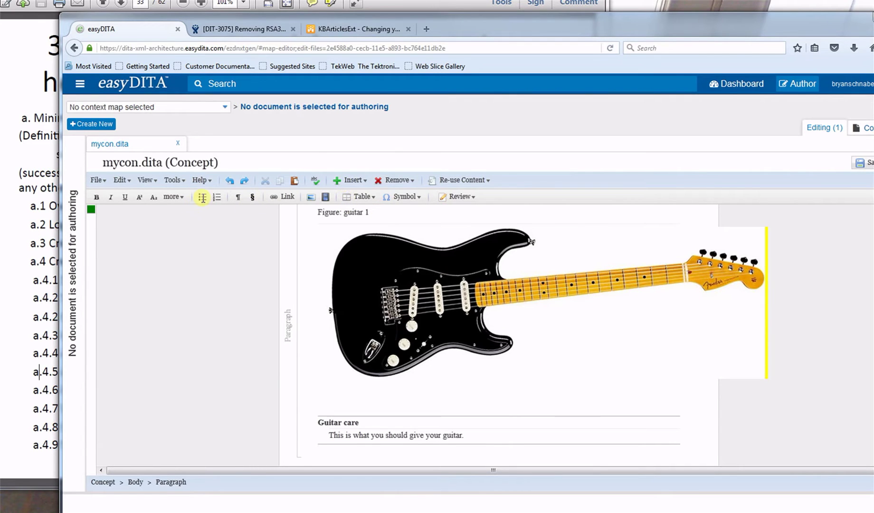
click(203, 197)
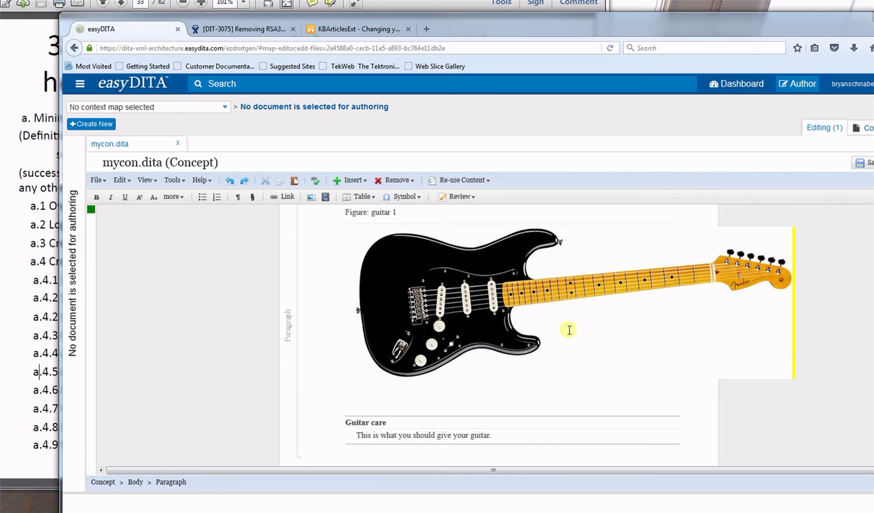
Insert an unordered list below the Guitar care definition list with the bullets "Strat" and "Tele"
click(571, 367)
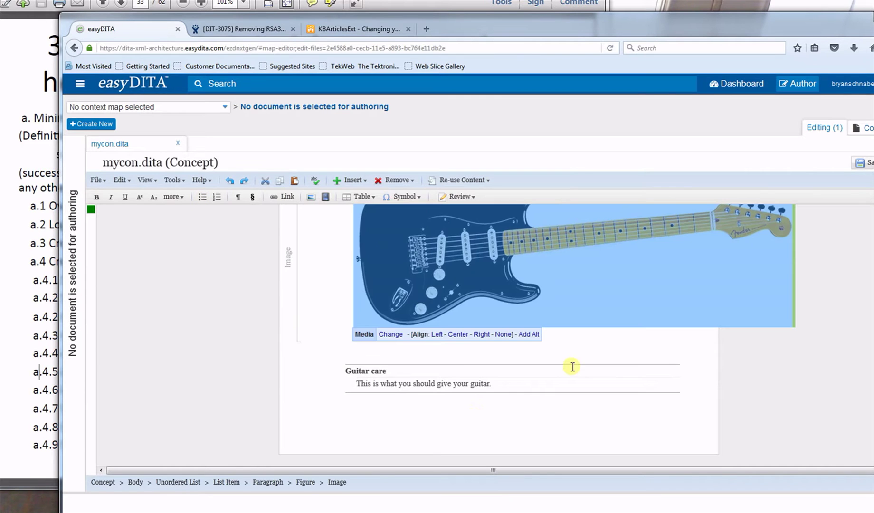
click(406, 410)
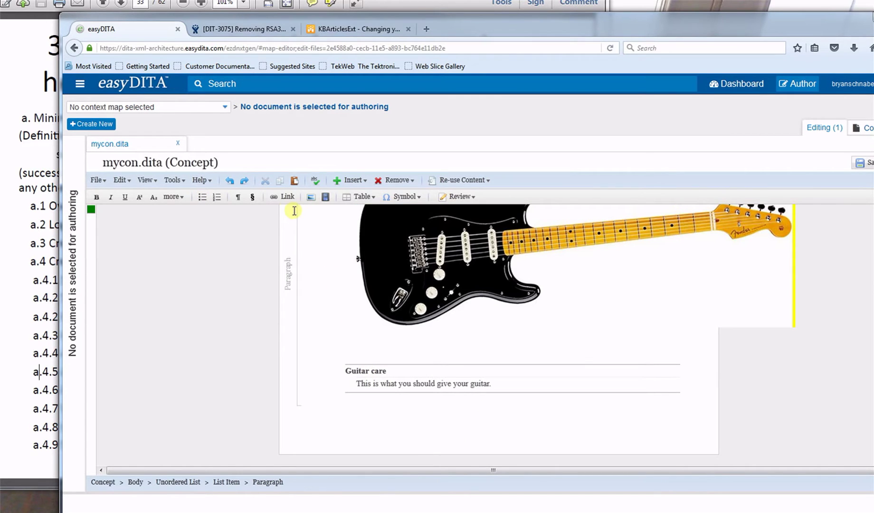
click(355, 181)
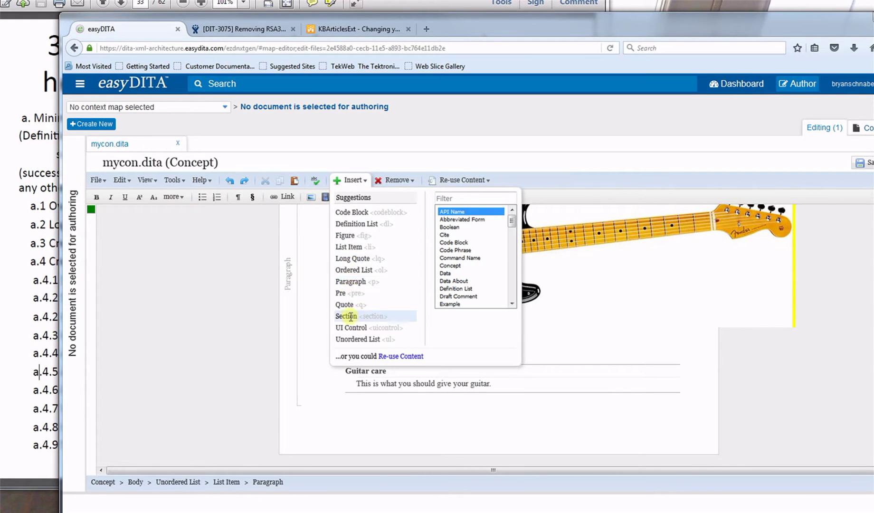
click(356, 339)
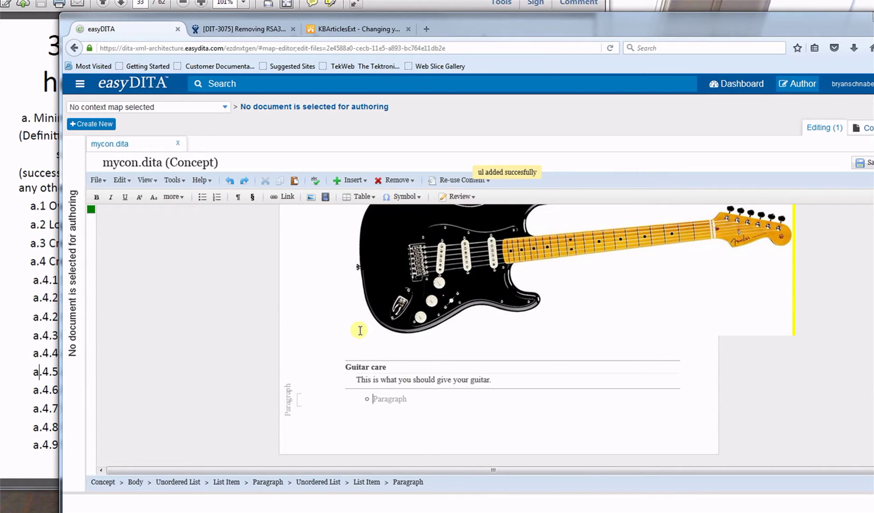
text(Pol)
key(BackSpace)
key(BackSpace)
key(BackSpace)
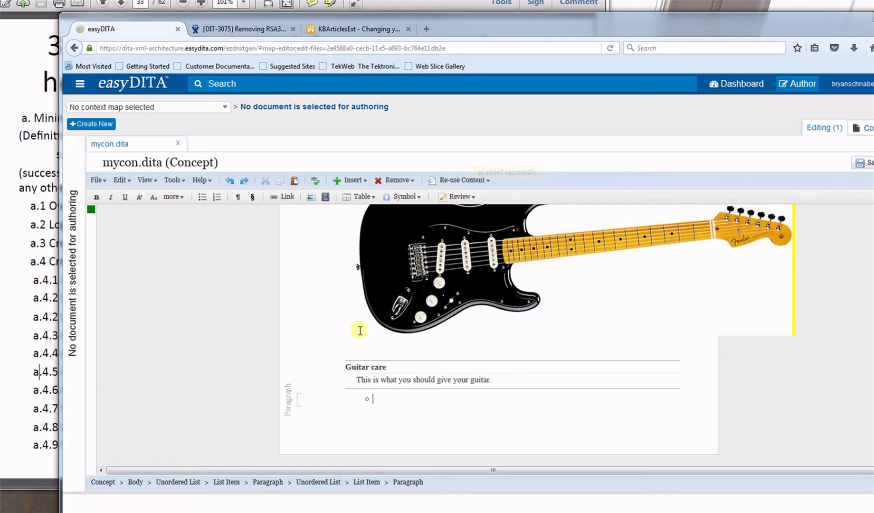
text(Strat)
key(Return)
text(Tele)
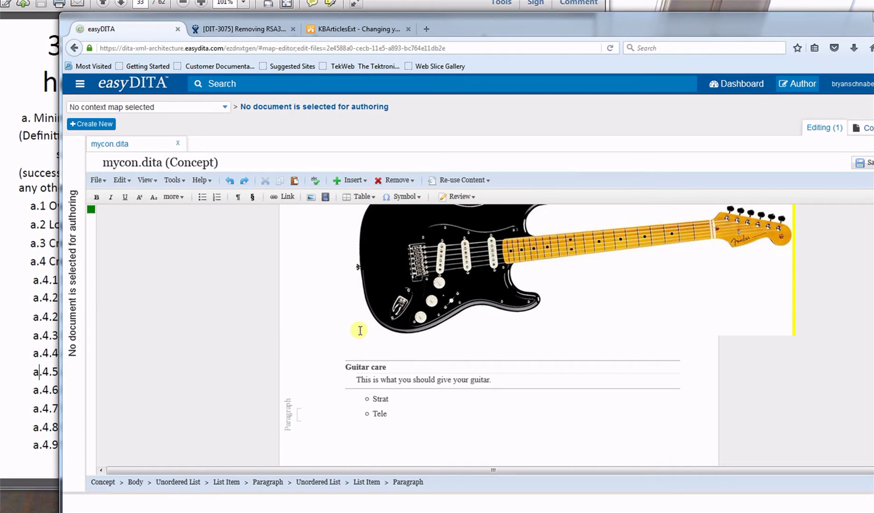
Add two second-order bullets, "Thinline" and "Red", beneath the Tele bullet
key(Return)
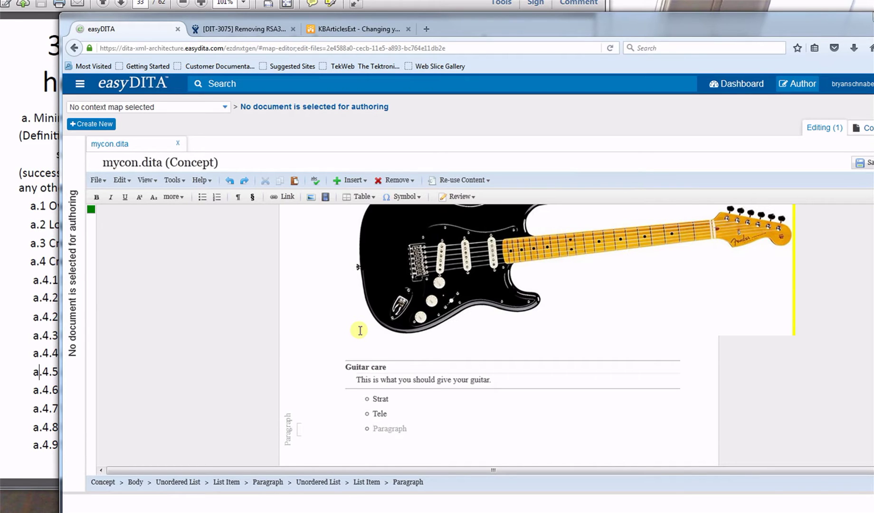
key(Tab)
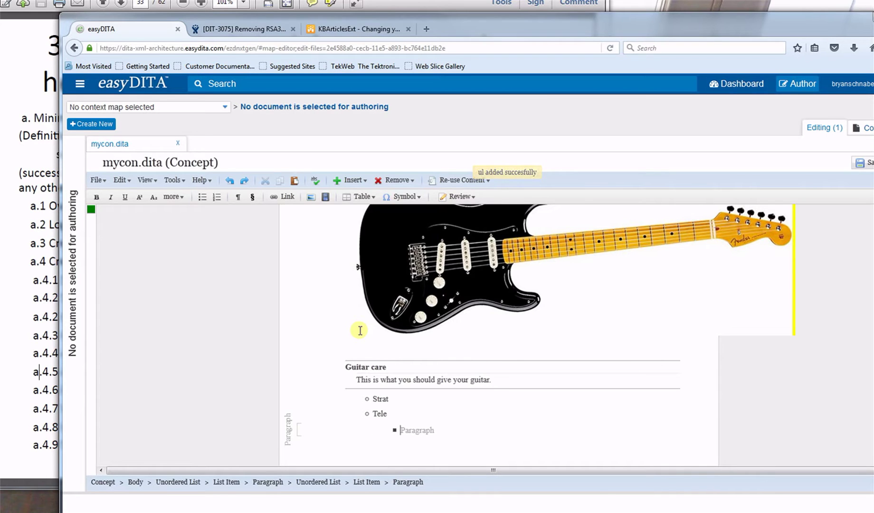
text(1)
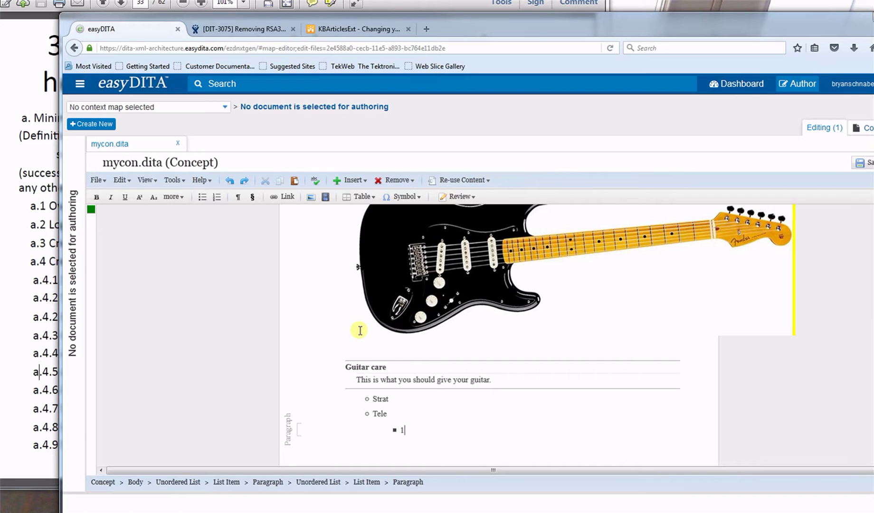
key(BackSpace)
text(Thinline)
key(Return)
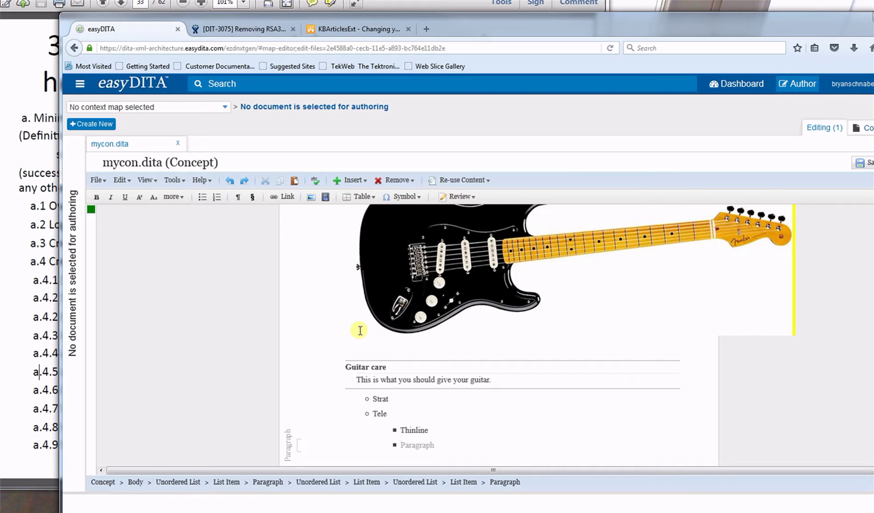
text(Red)
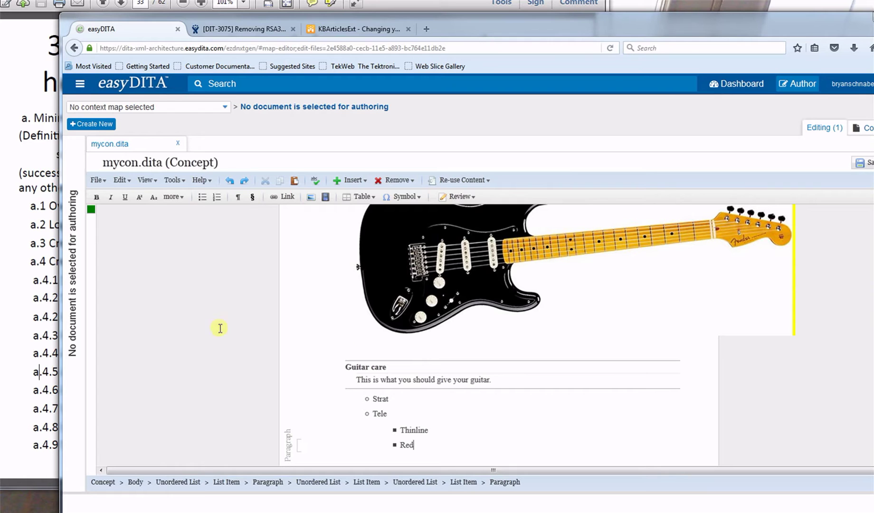
Check the table requirement in the assignment PDF, then try to insert a table with three rows and three columns after the bulleted list
click(22, 292)
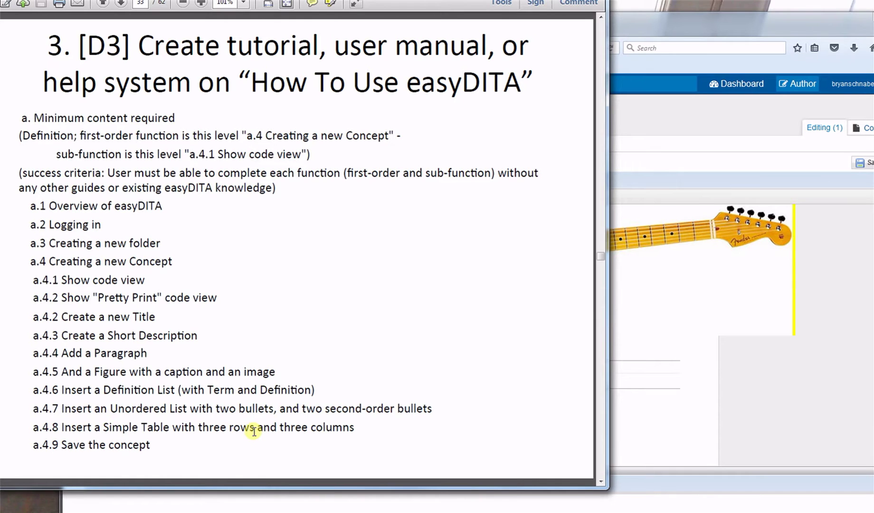
click(710, 428)
scroll(497, 445, down, 2)
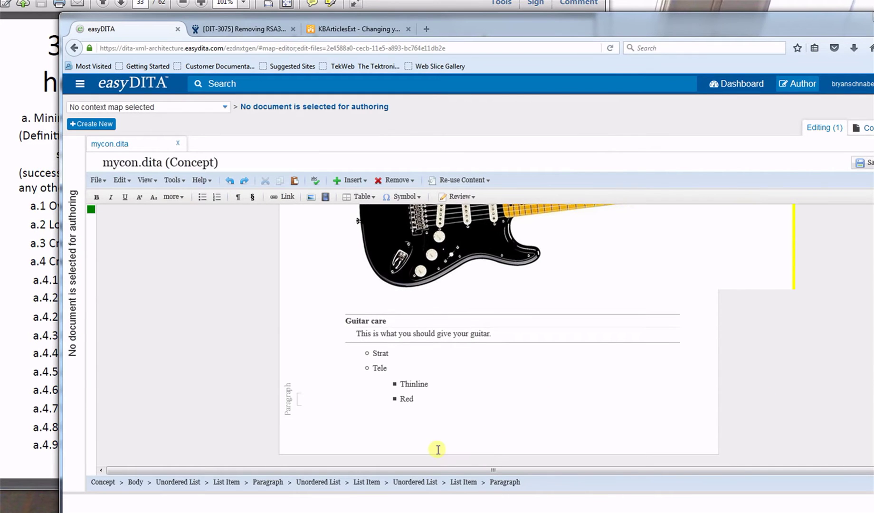
click(422, 425)
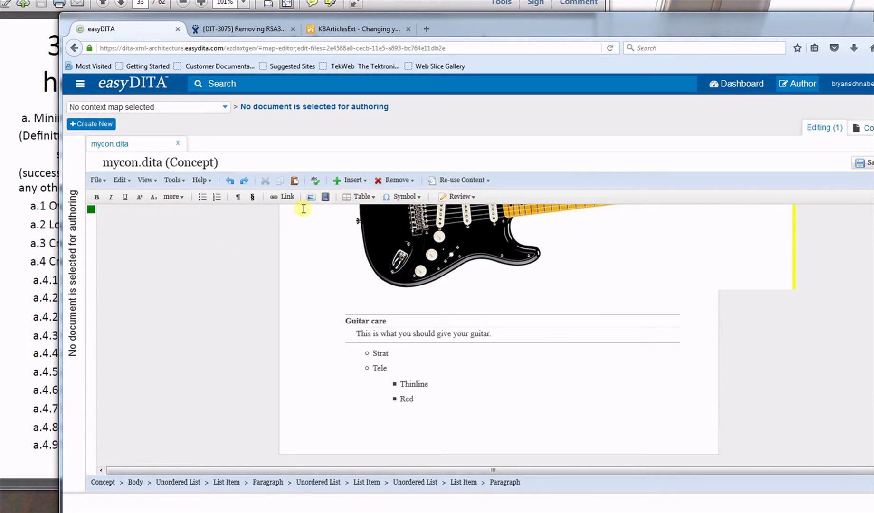
click(52, 356)
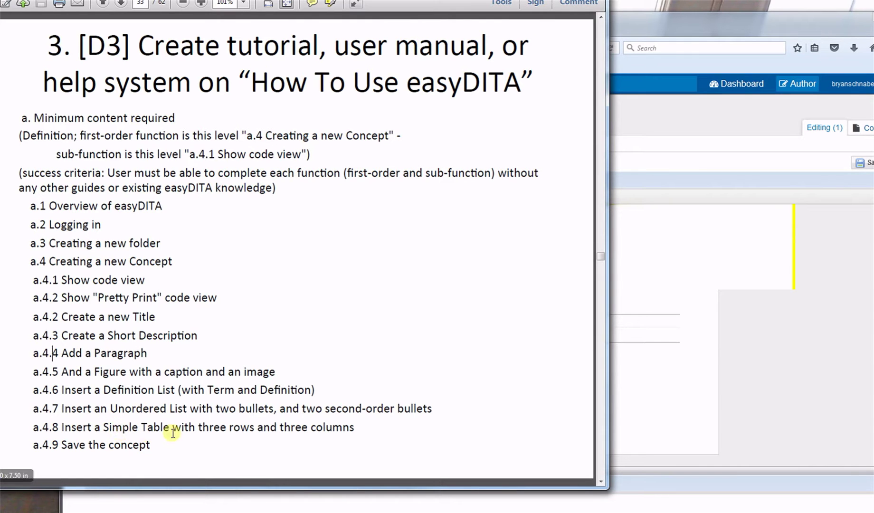
click(756, 333)
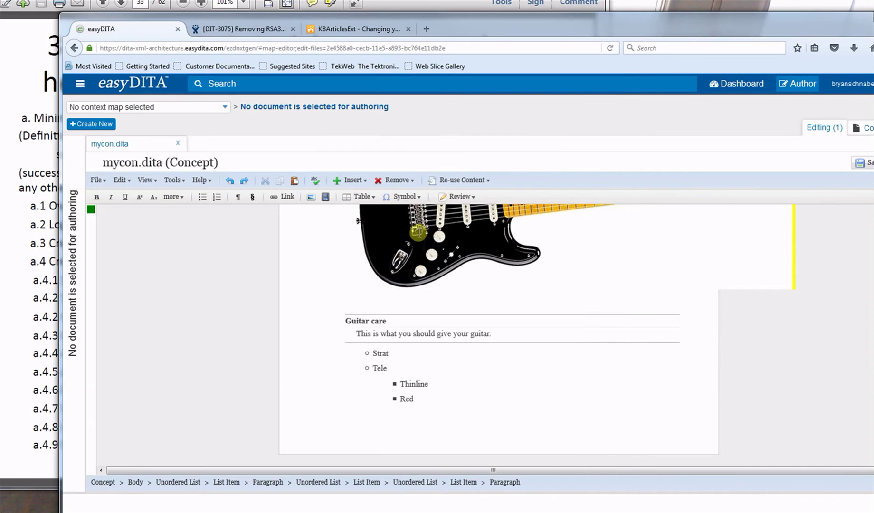
click(364, 197)
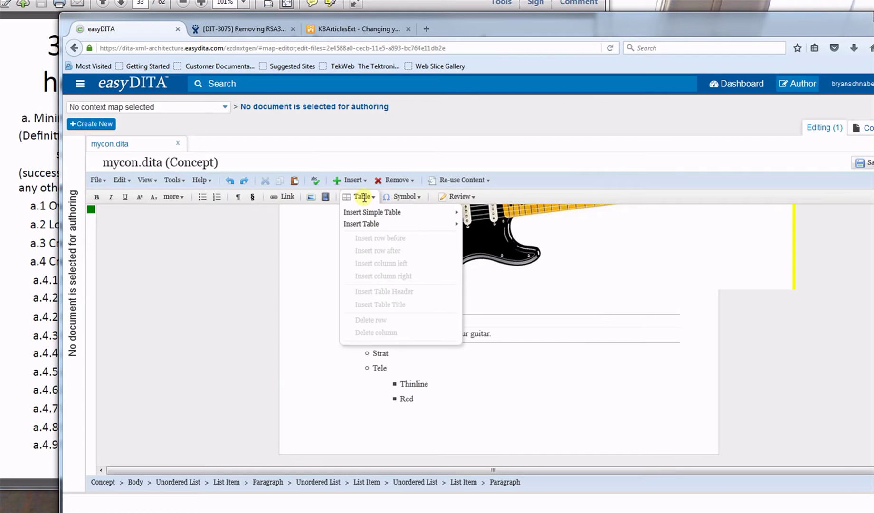
mouse_move(373, 222)
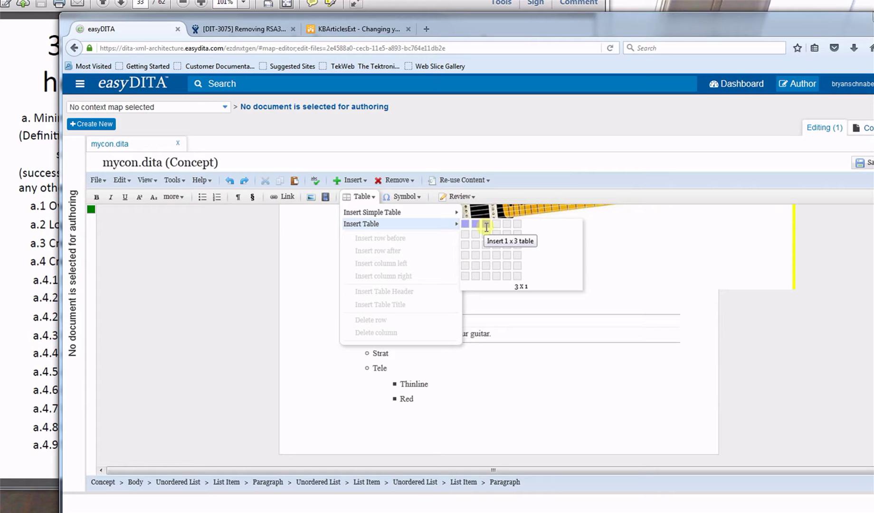
click(487, 242)
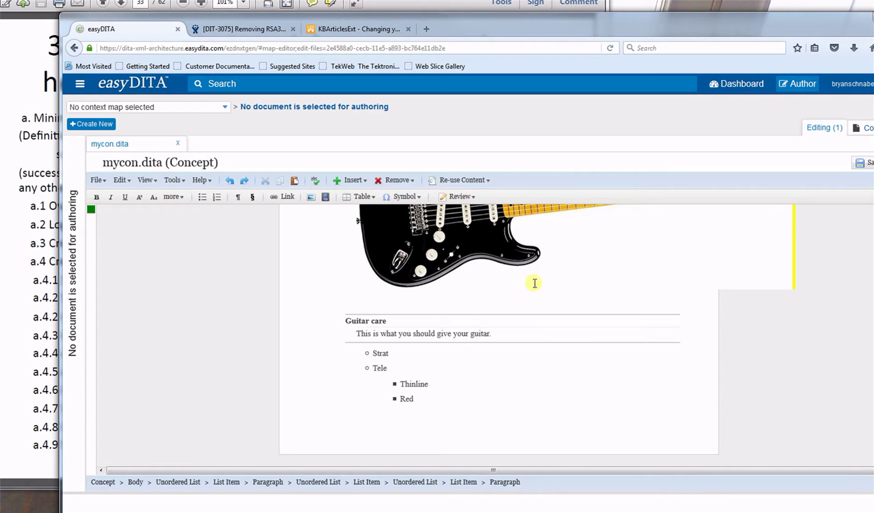
Look through the Guitars concept for a place where a table can be inserted, from the title to the nested bullets
scroll(541, 289, up, 3)
scroll(544, 293, down, 3)
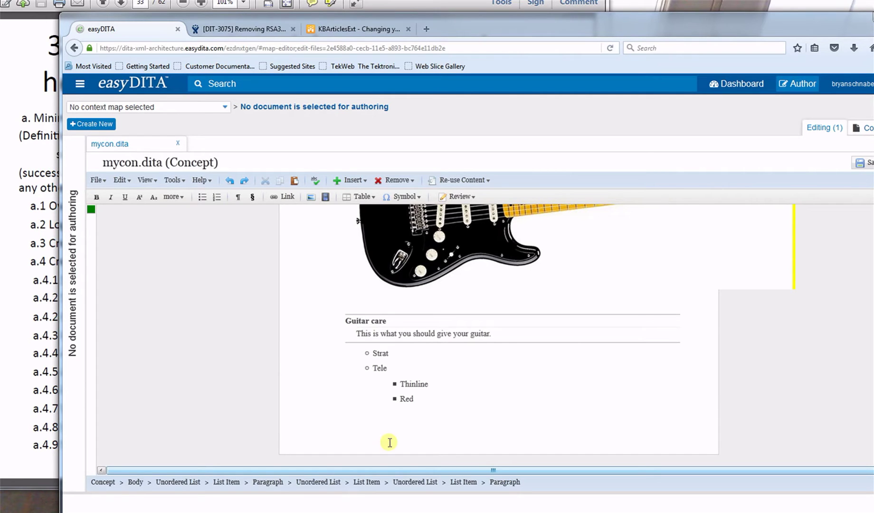
scroll(659, 348, up, 10)
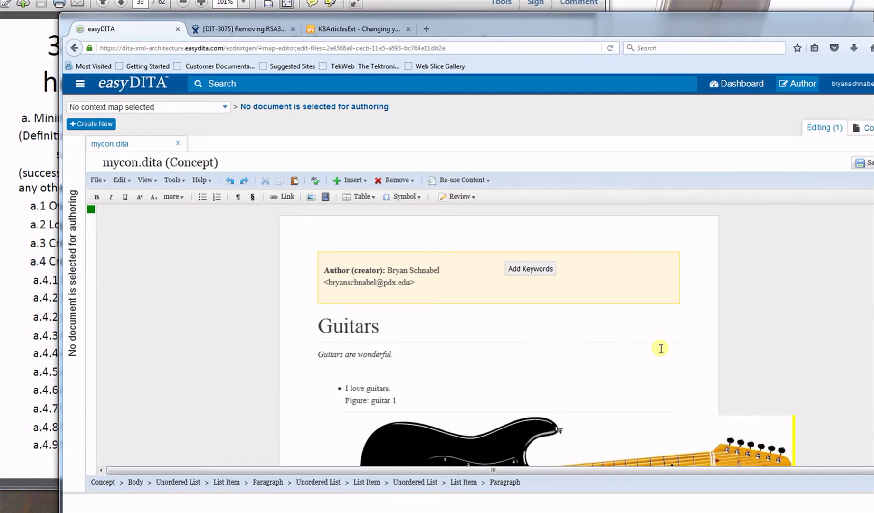
scroll(659, 350, down, 8)
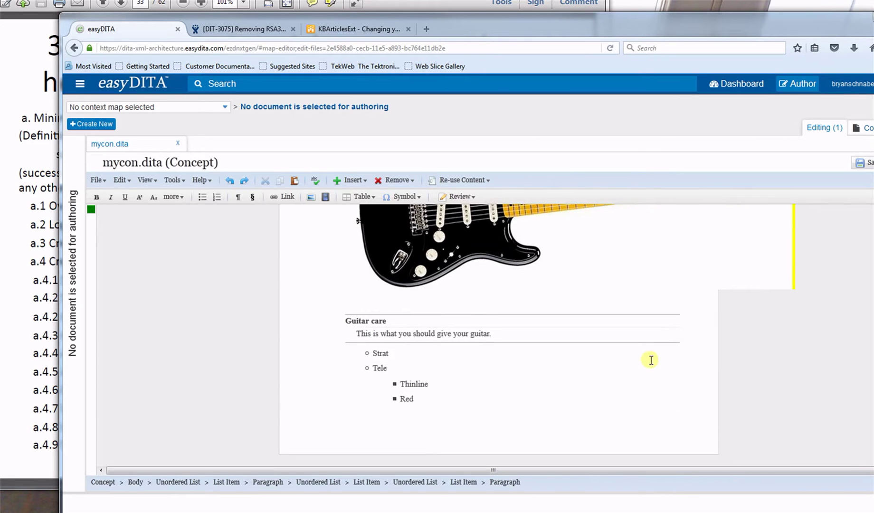
click(426, 415)
scroll(427, 414, up, 8)
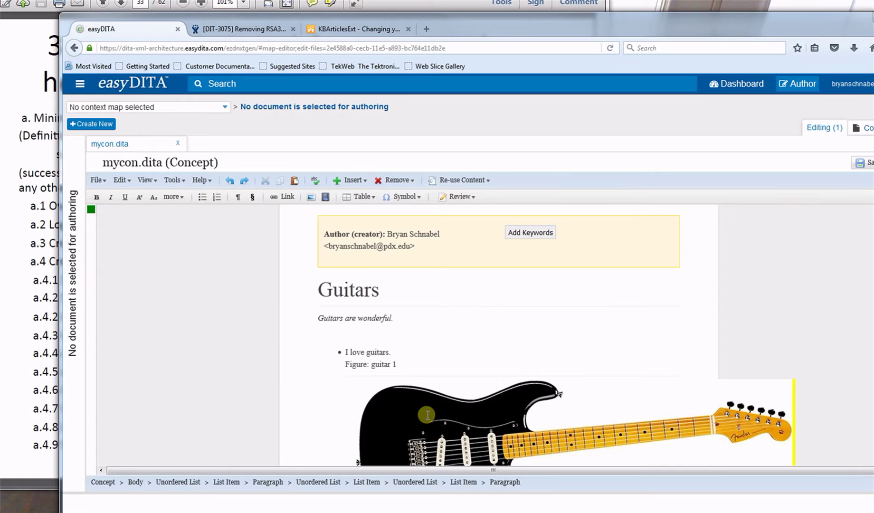
click(357, 342)
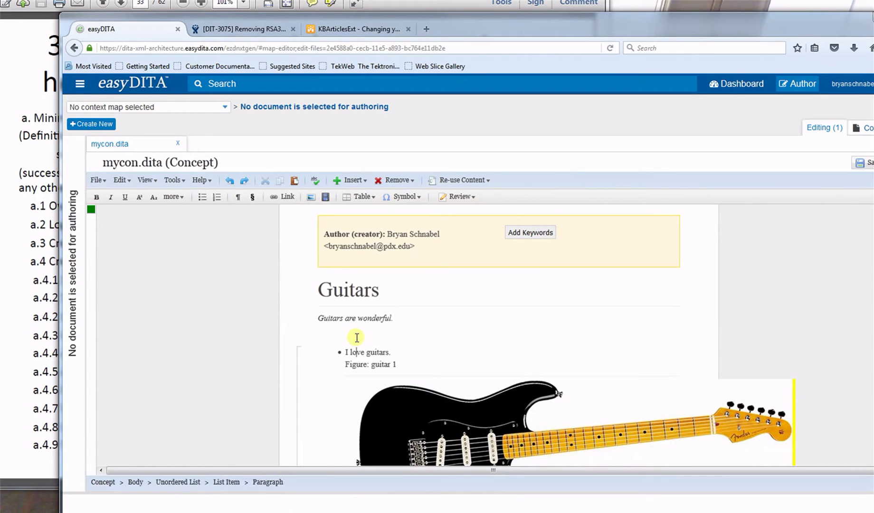
click(335, 349)
scroll(334, 348, down, 5)
scroll(336, 347, up, 4)
Try to insert a table at the short description "Guitars are wonderful."
click(361, 358)
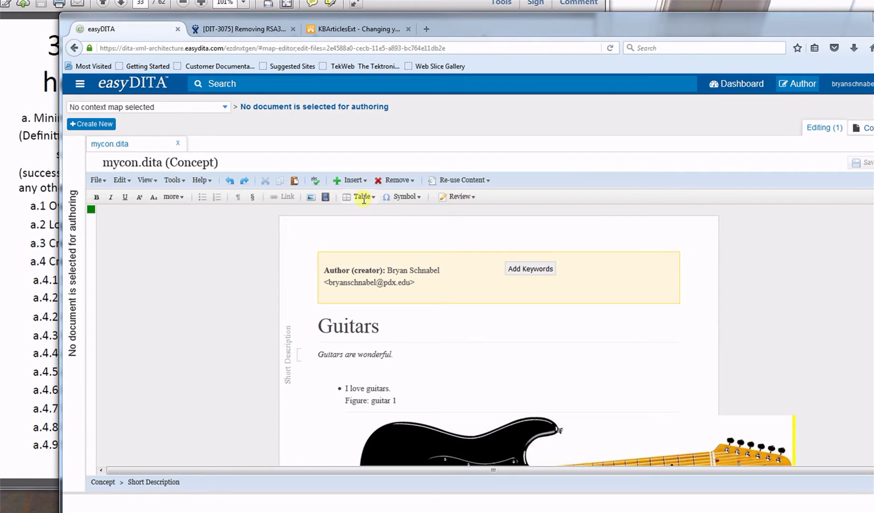
click(364, 197)
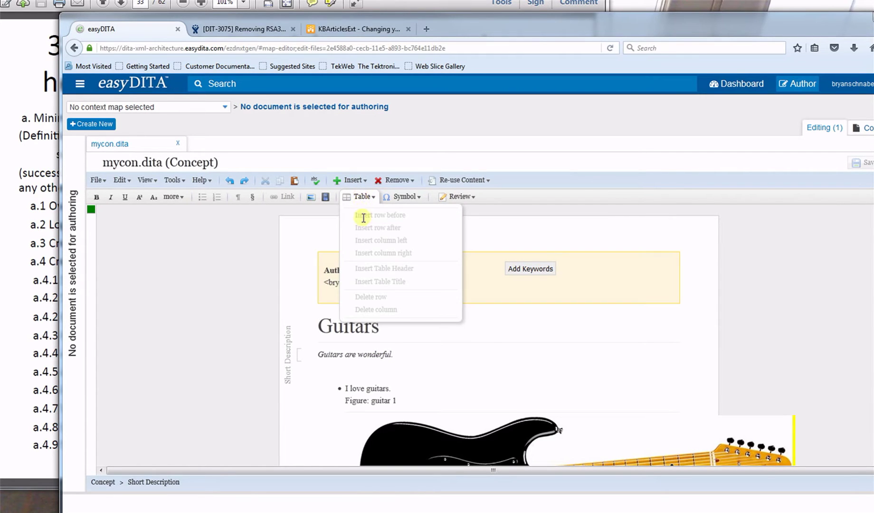
click(363, 357)
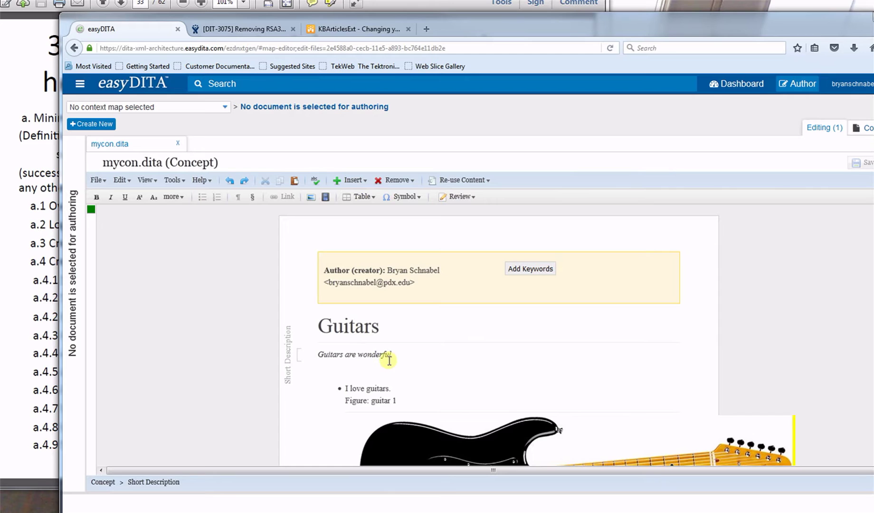
Insert a three-column simple table at the start of the "I love guitars." paragraph
click(346, 378)
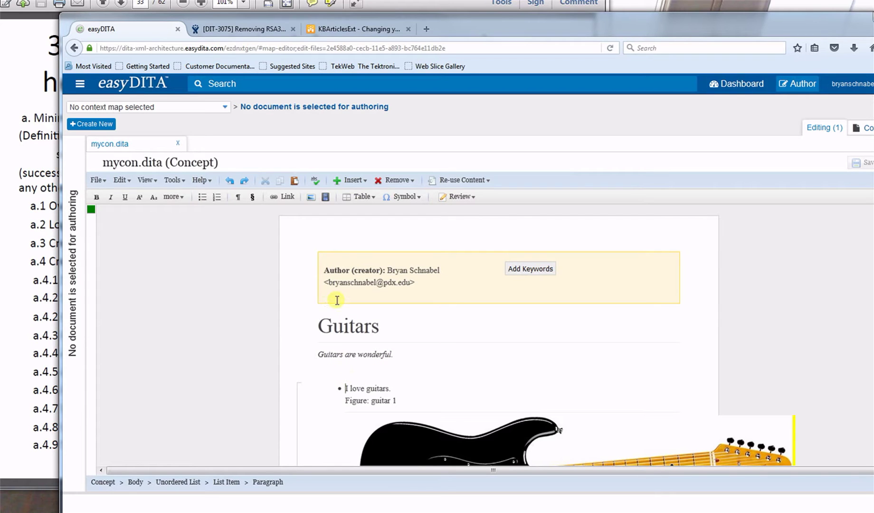
click(365, 197)
mouse_move(370, 213)
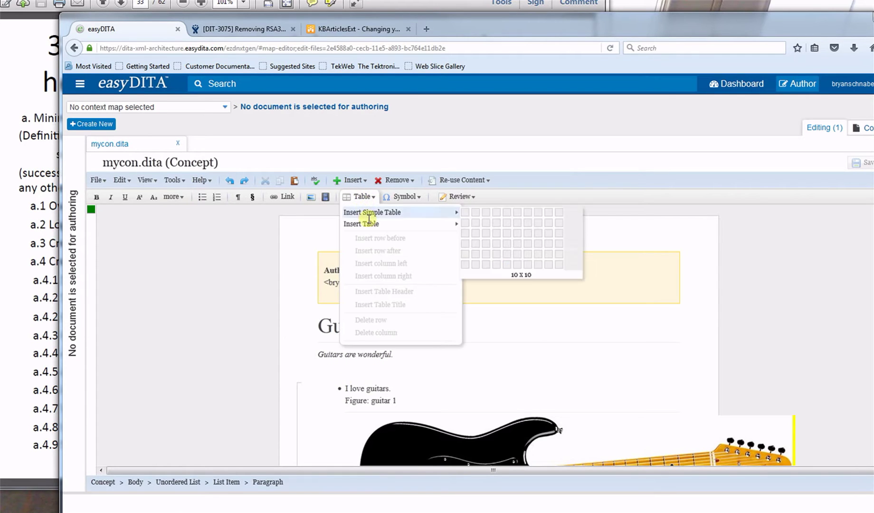
click(485, 233)
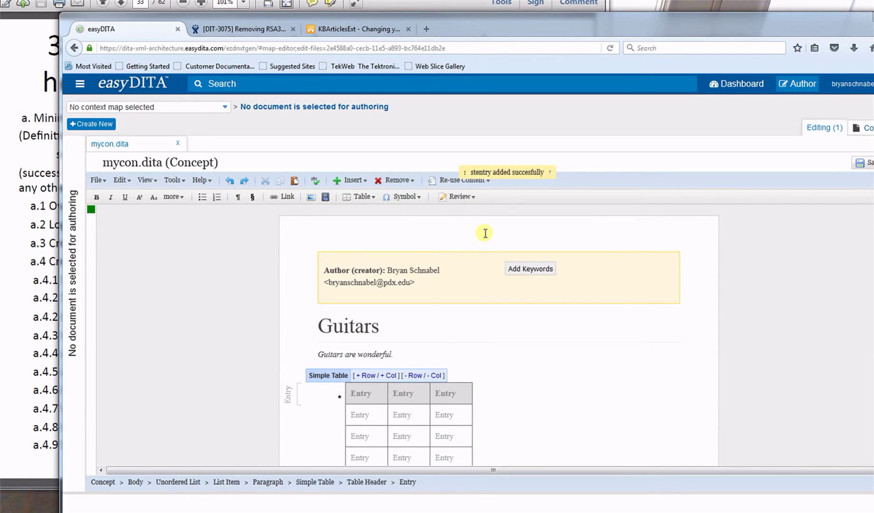
scroll(502, 209, down, 3)
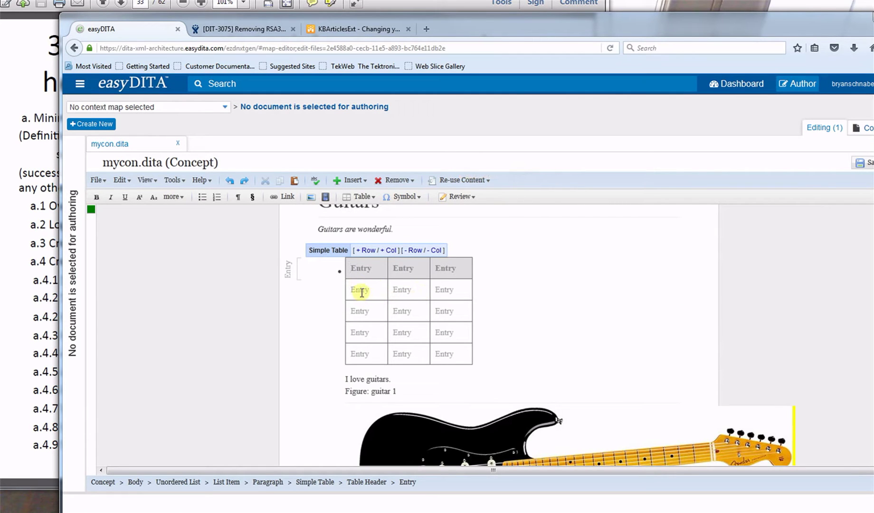
Check the simple table requirement in the assignment PDF, then save the mycon.dita concept in easyDITA
click(41, 352)
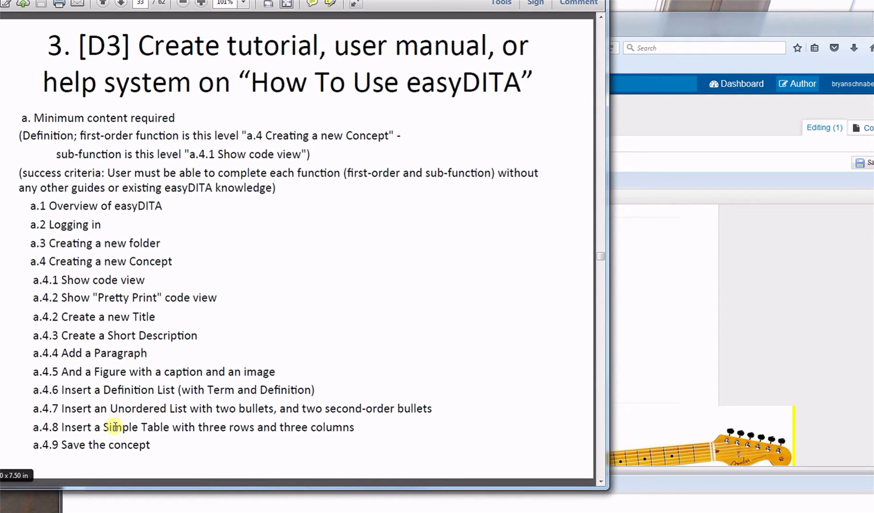
click(753, 258)
drag(697, 27, 674, 22)
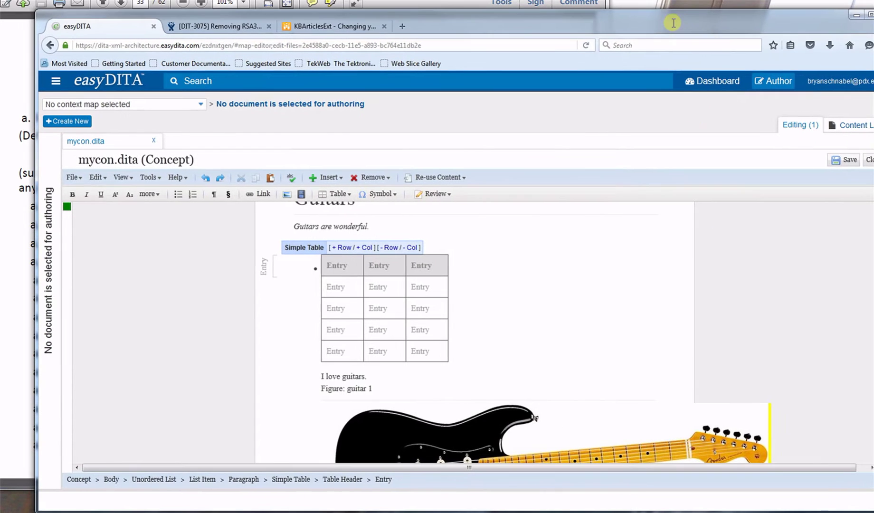
click(849, 159)
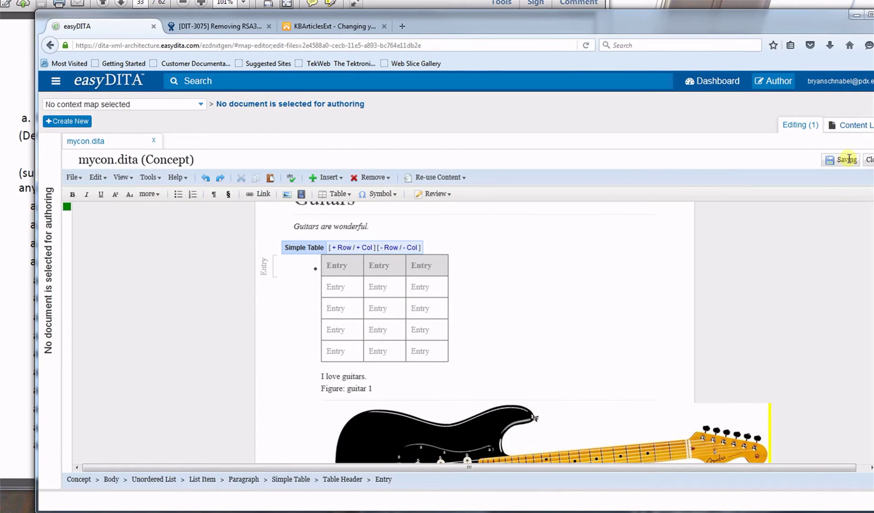
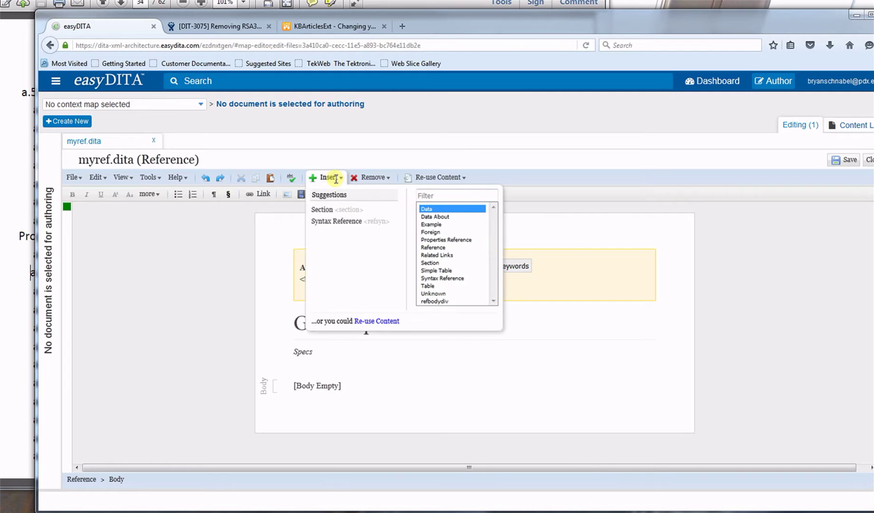
Insert a section into the empty body of the Guitar Specifications reference and save myref.dita
click(328, 208)
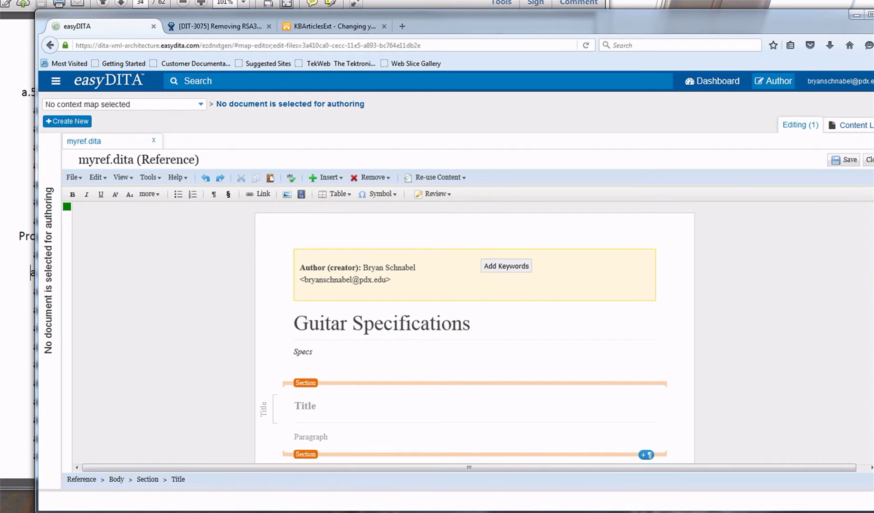
key(ctrl+s)
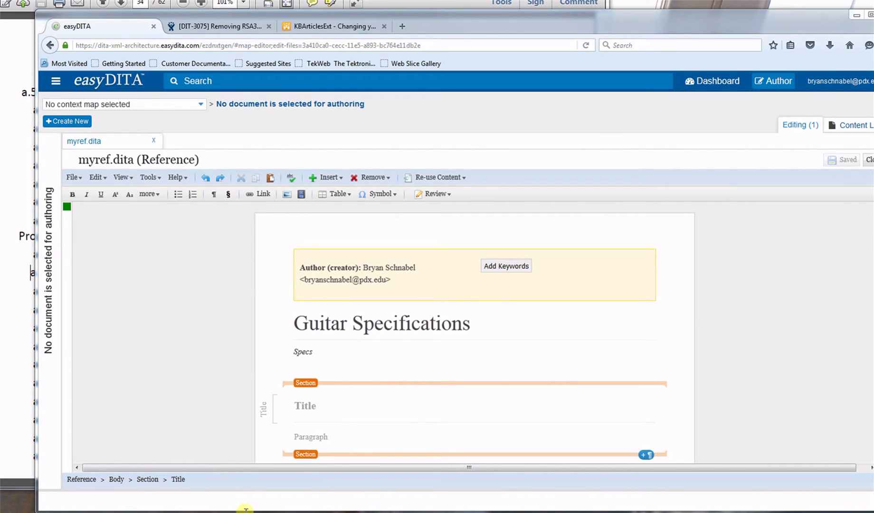
Check the section title requirement in the assignment PDF, then title the new section "Strings"
click(18, 158)
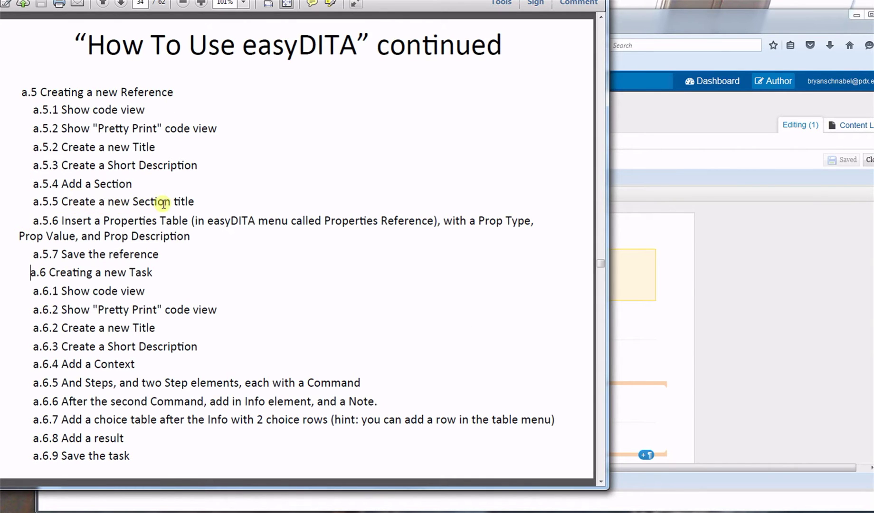
click(653, 398)
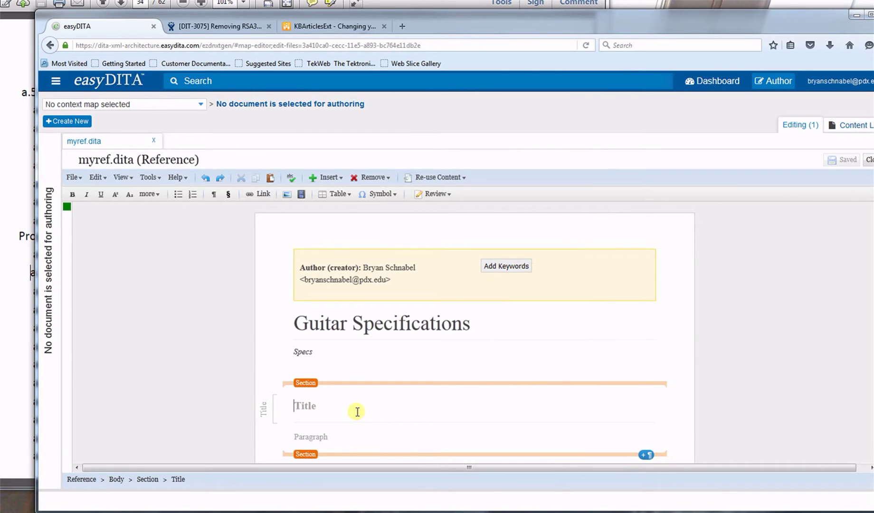
text(Specificat)
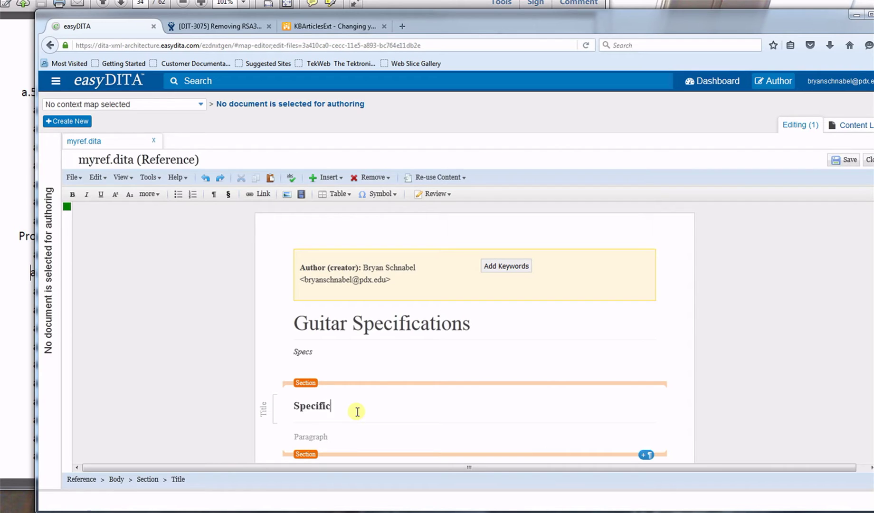
key(BackSpace)
key(BackSpace)
key(BackSpace)
key(BackSpace)
key(BackSpace)
key(BackSpace)
key(BackSpace)
key(BackSpace)
key(BackSpace)
text(tring)
Check the properties table requirement in the assignment PDF, then insert a Properties Reference from the paragraph in the Strings section
click(17, 330)
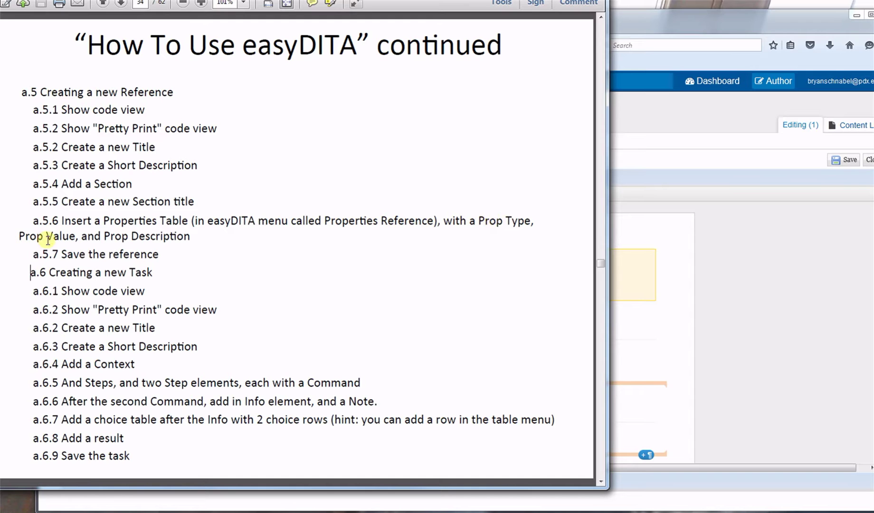
click(656, 285)
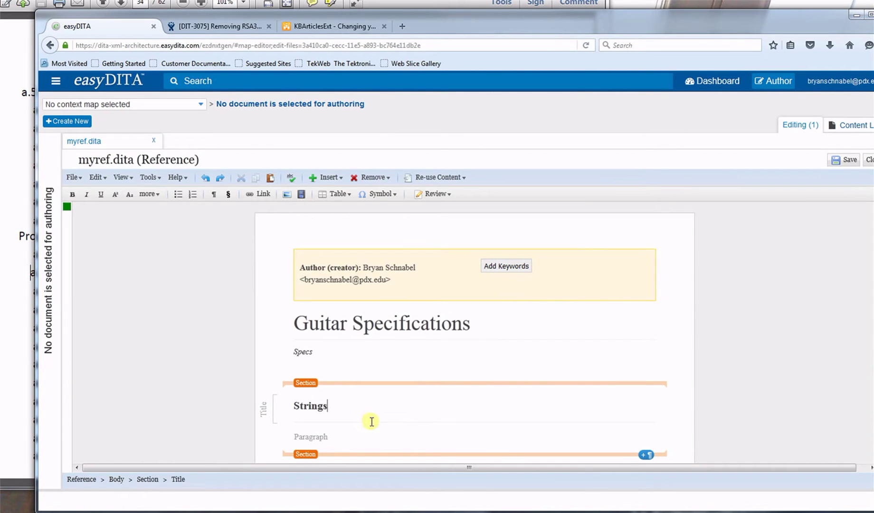
click(363, 438)
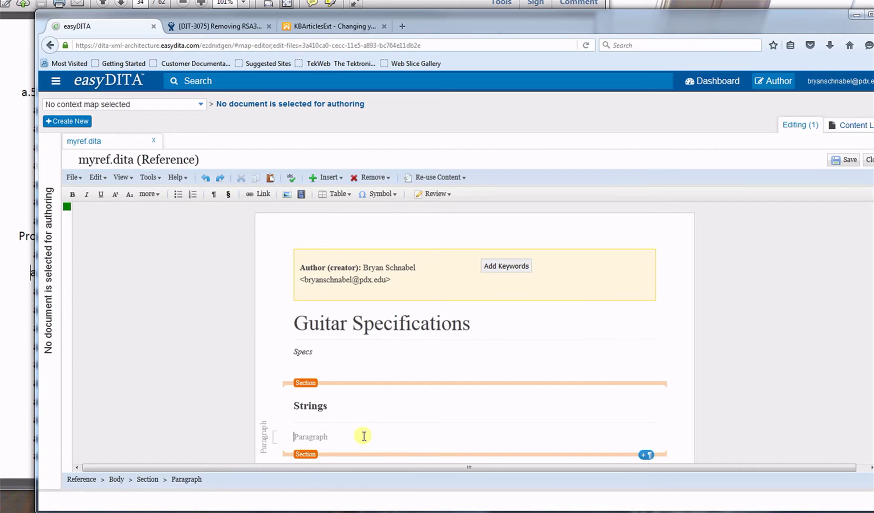
click(327, 177)
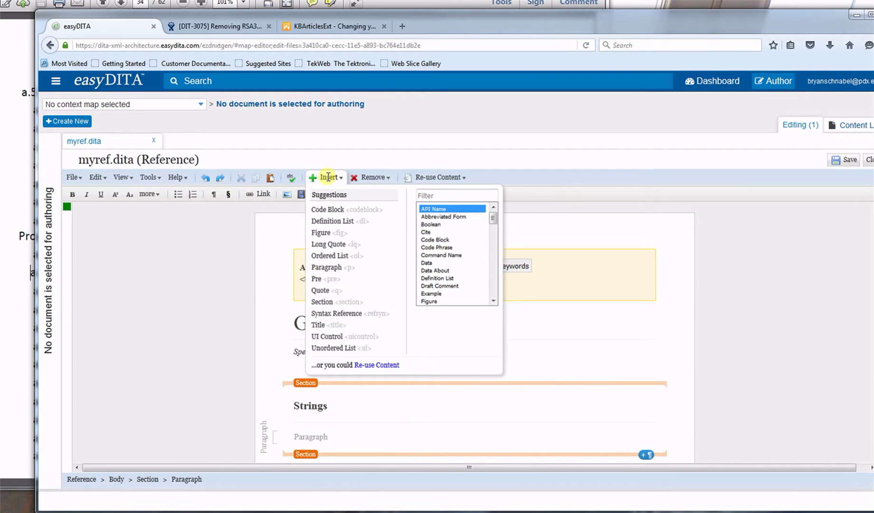
drag(494, 219, 494, 254)
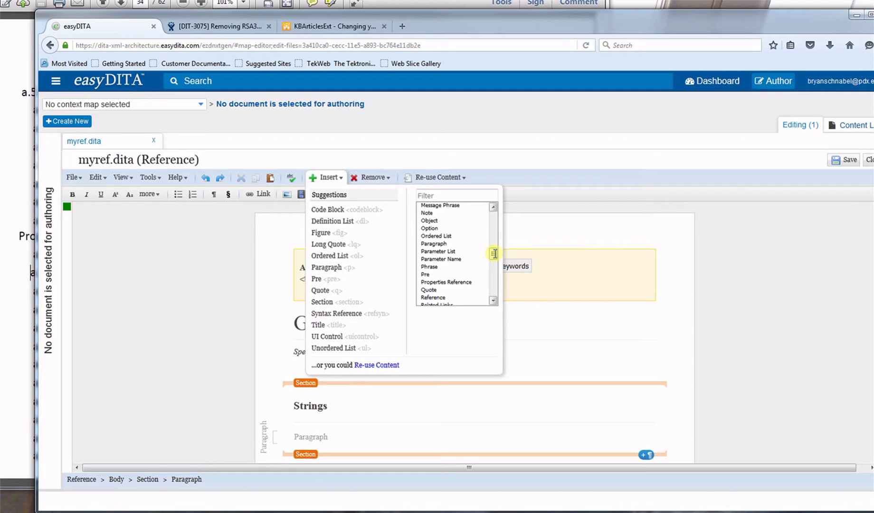
click(19, 269)
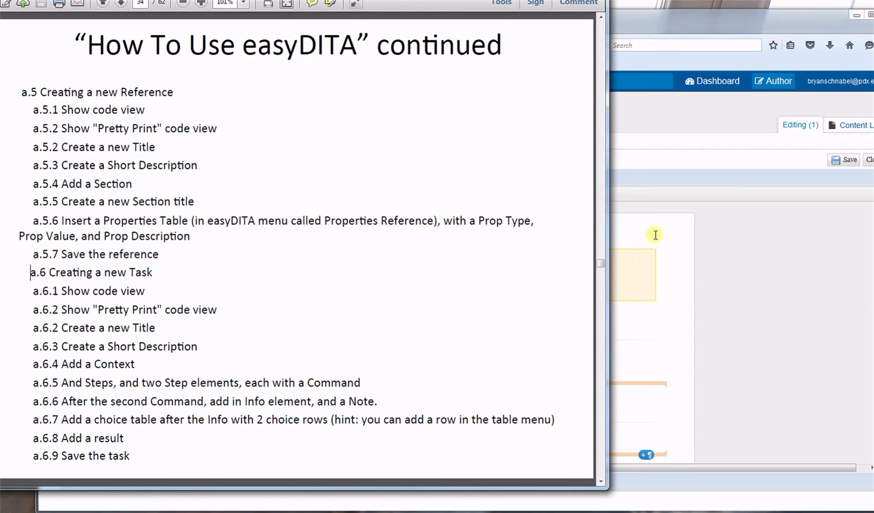
click(721, 238)
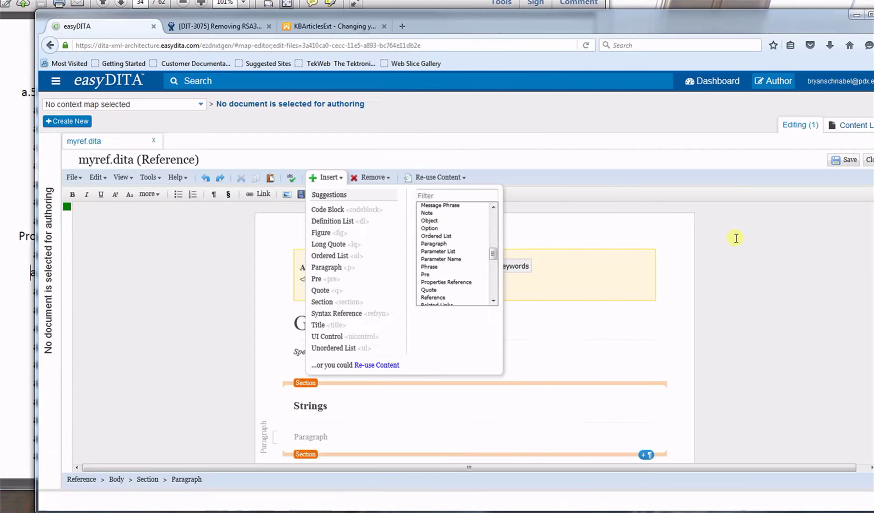
click(449, 282)
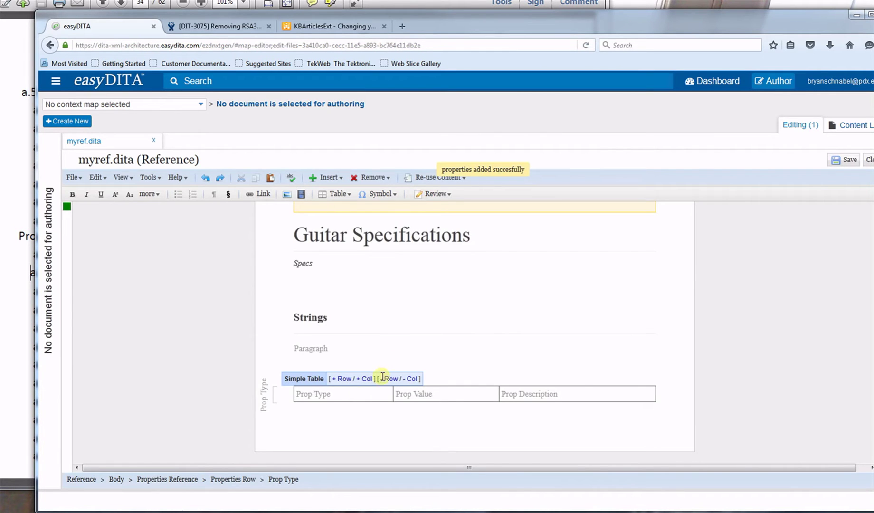
Fill in the properties row with type "1", value "low e" and description "the lowest note"
click(347, 396)
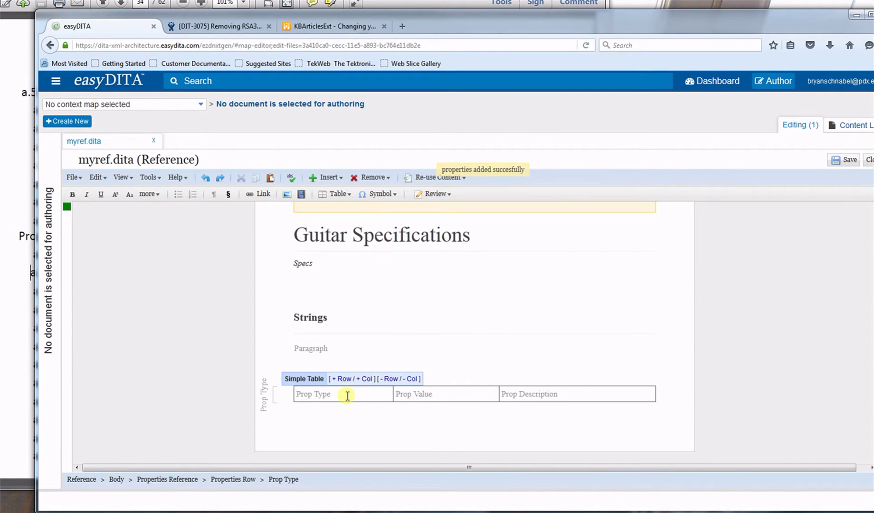
text(1)
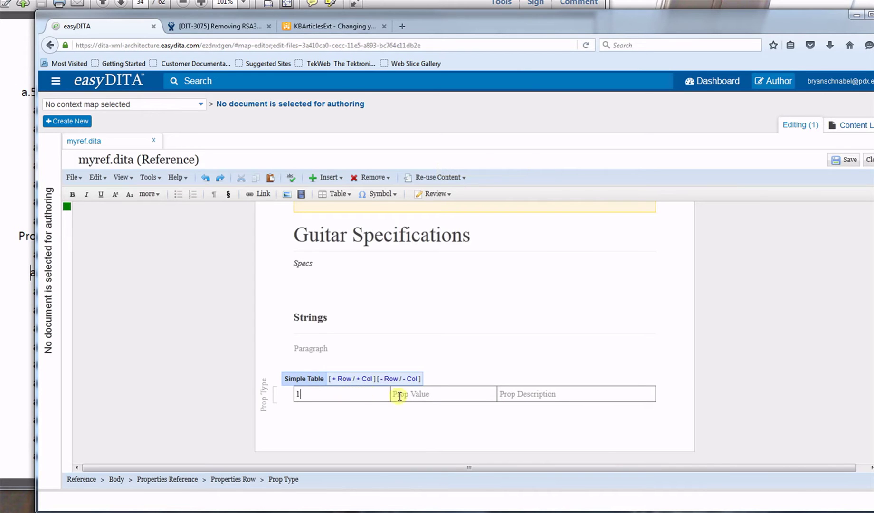
click(405, 395)
text(low e)
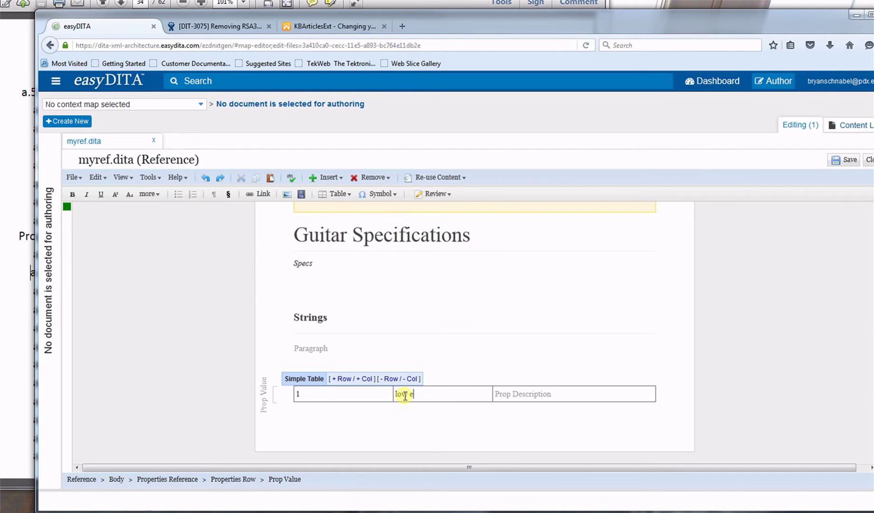
click(580, 392)
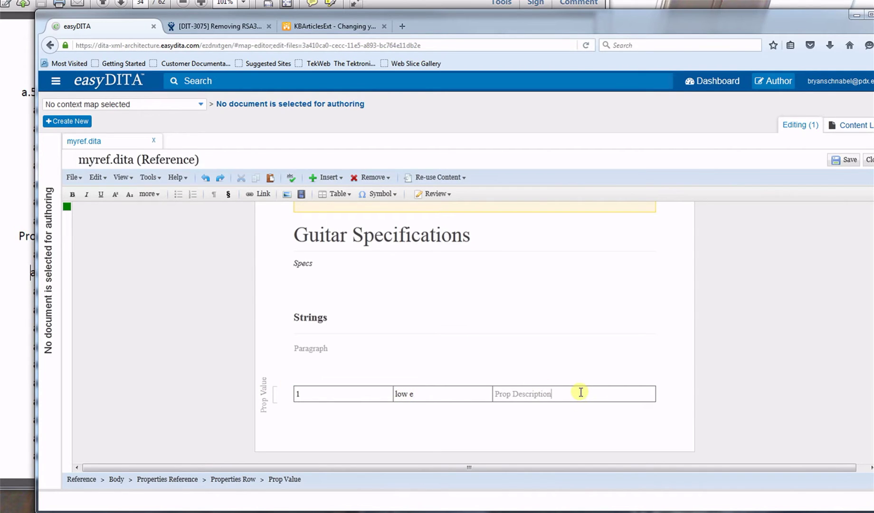
text(the )
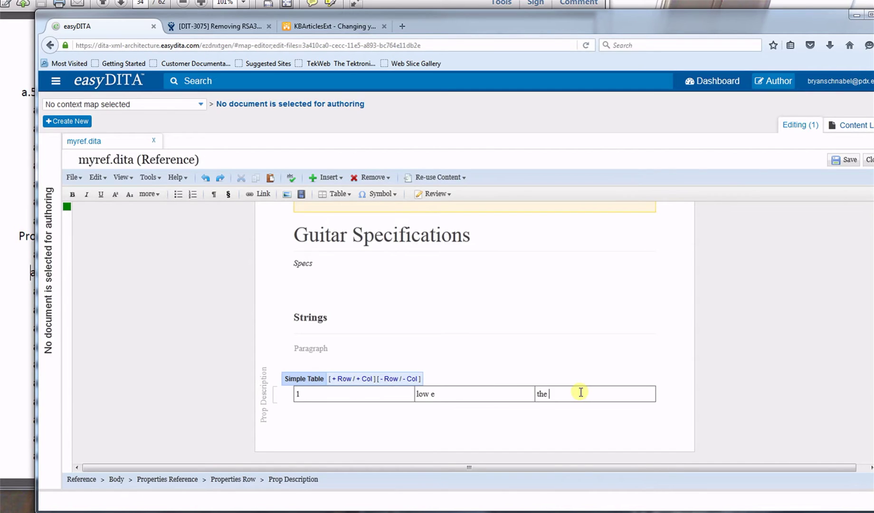
text(lowest notes)
key(BackSpace)
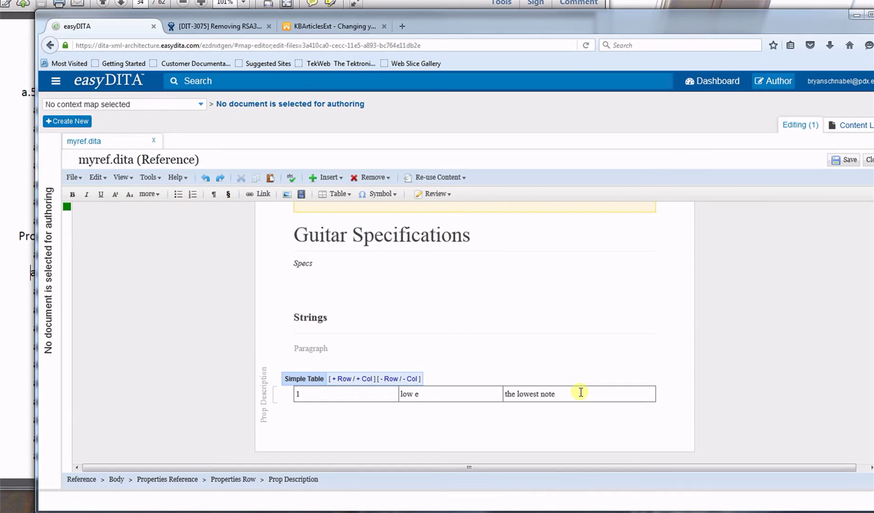
Check the save requirement in the assignment PDF, then save and close the myref.dita reference
click(28, 284)
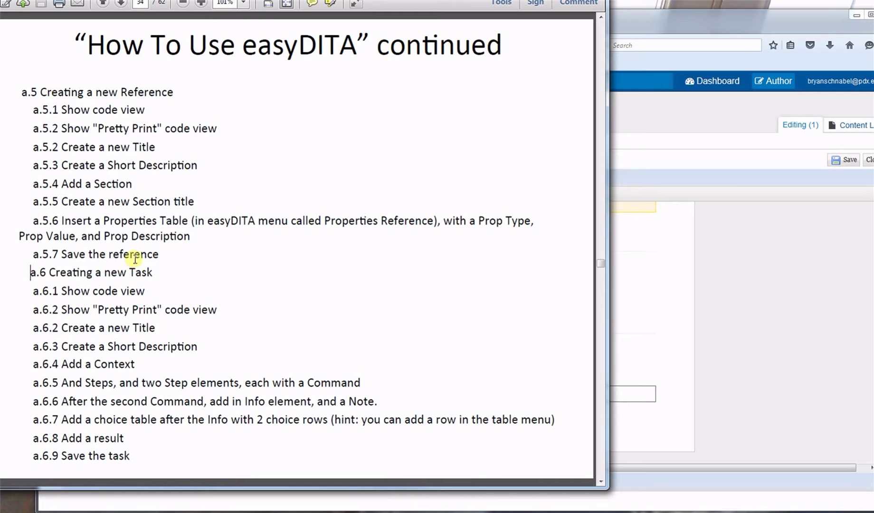
click(847, 160)
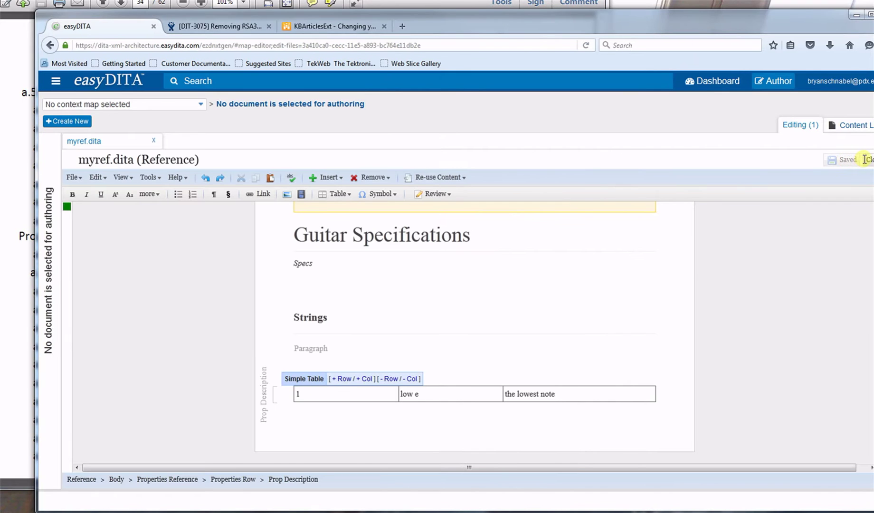
click(867, 160)
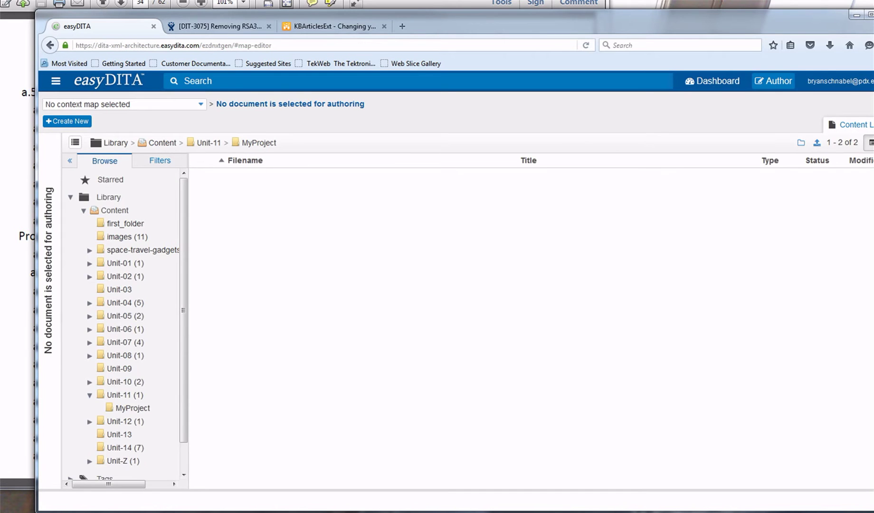
Check the new task item in the assignment PDF, then create a Default Task titled "MyTasl" in MyProject and open it for editing
click(18, 216)
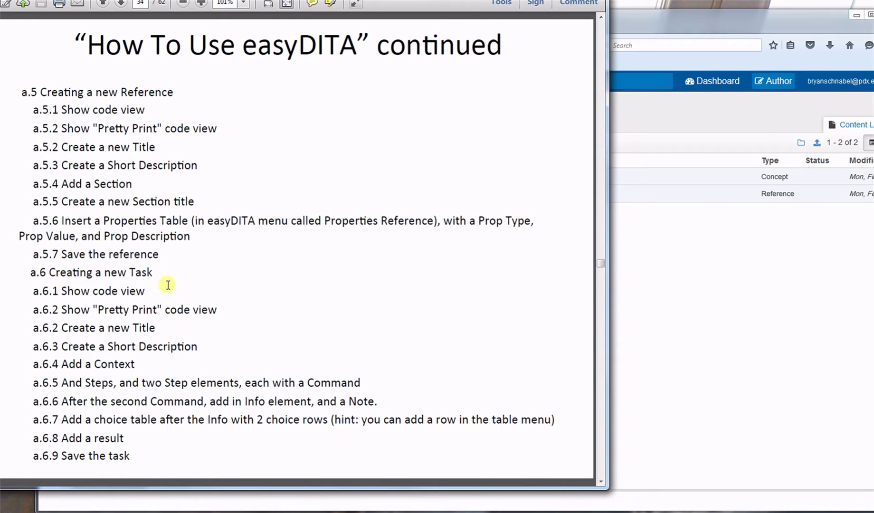
click(663, 285)
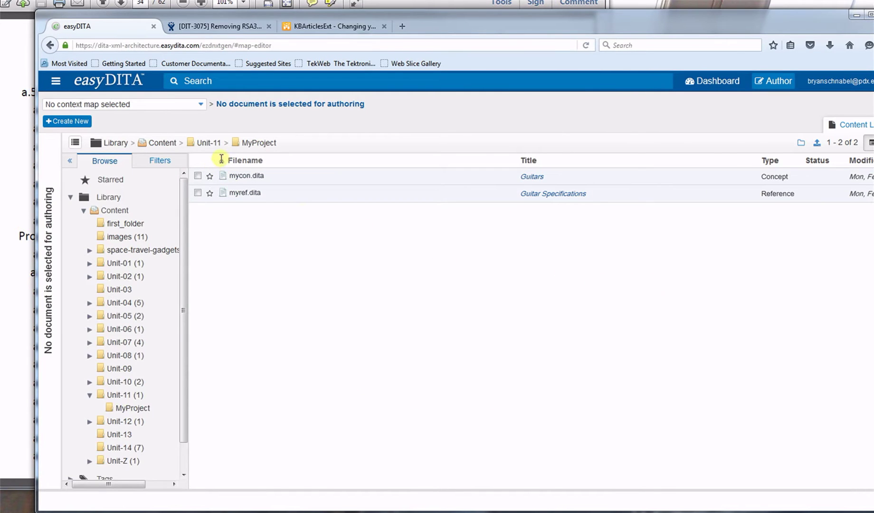
click(82, 121)
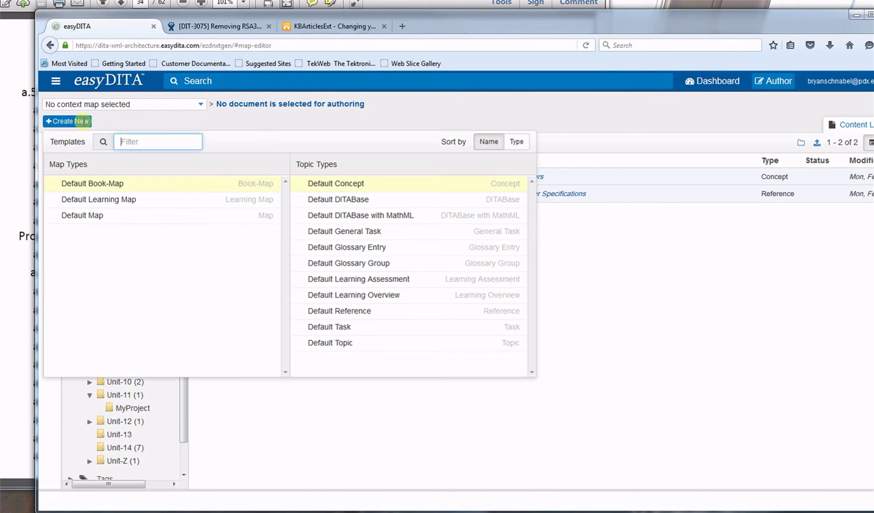
click(363, 326)
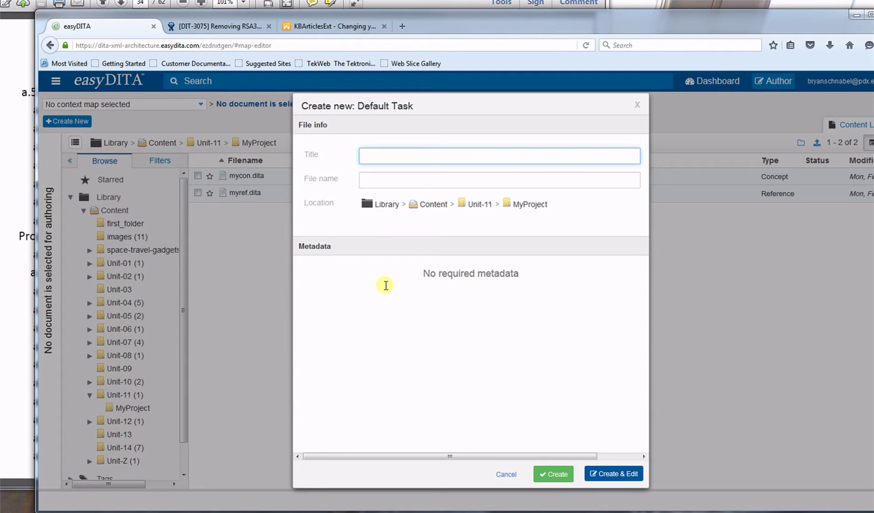
text(M)
text(y)
text(Tw)
text(as)
text(l)
click(601, 474)
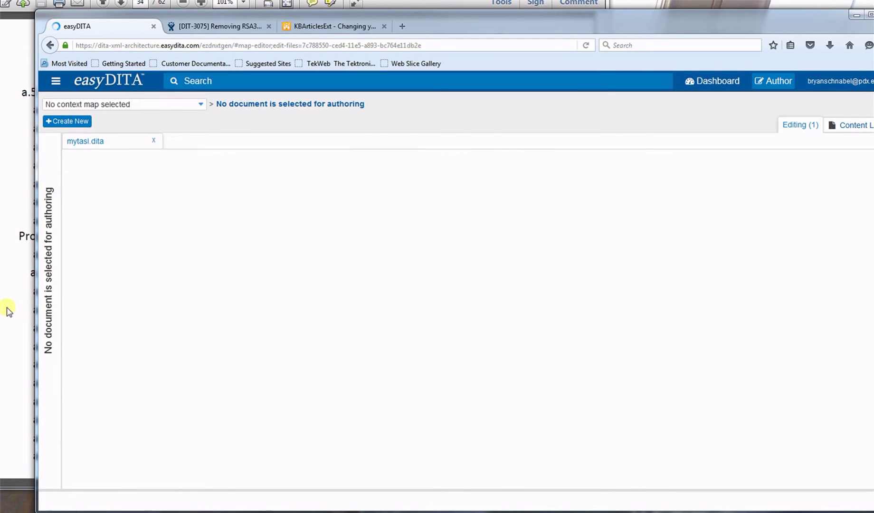
Check the task requirements in the assignment PDF, then replace the task's title with "Changing strings"
click(13, 309)
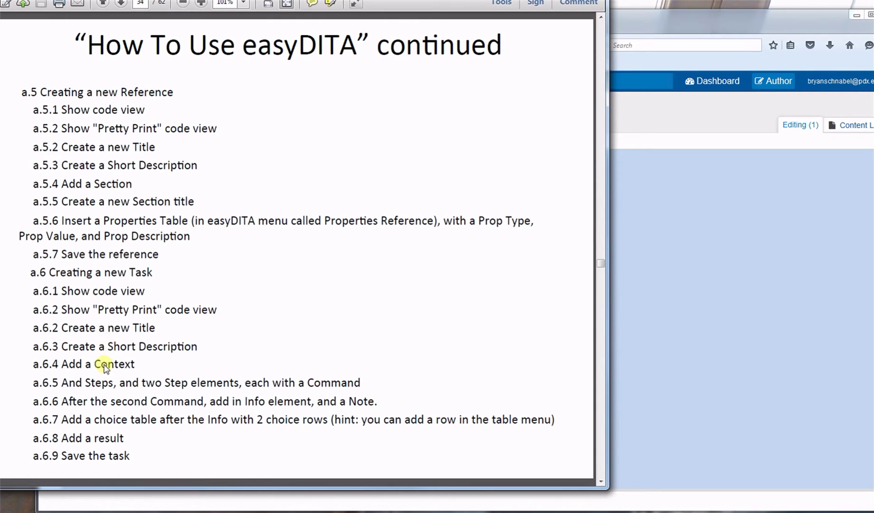
click(657, 311)
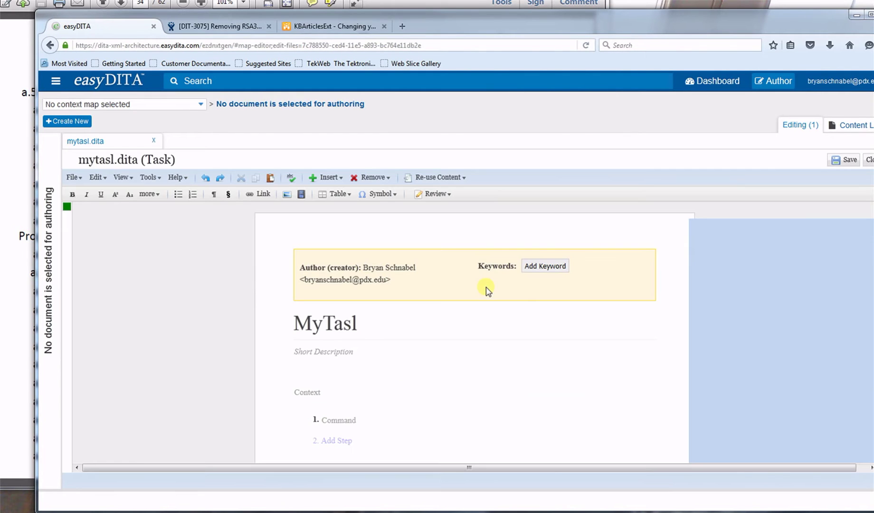
click(358, 324)
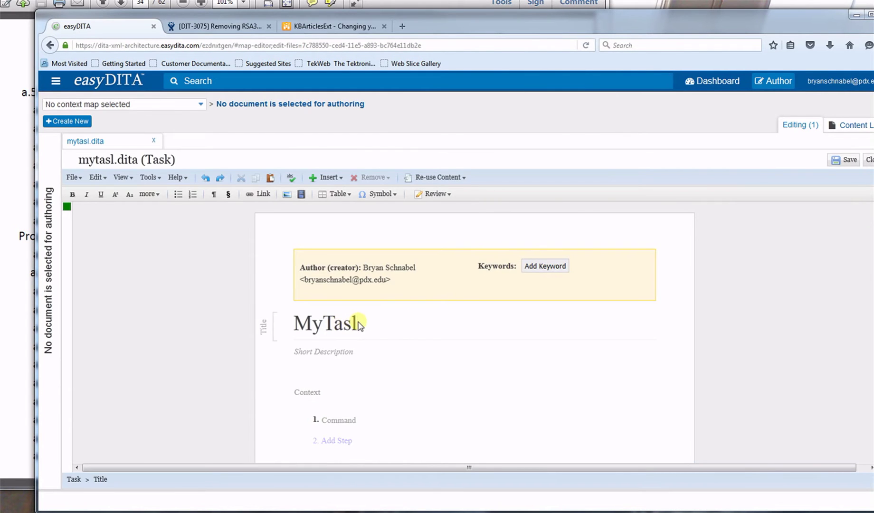
key(BackSpace)
key(BackSpace)
key(BackSpace)
key(BackSpace)
key(BackSpace)
key(BackSpace)
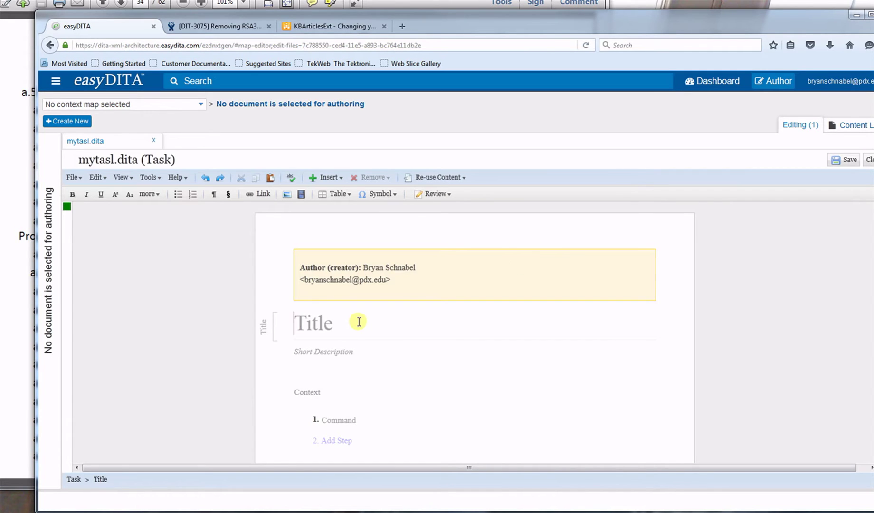
text(Chaning st)
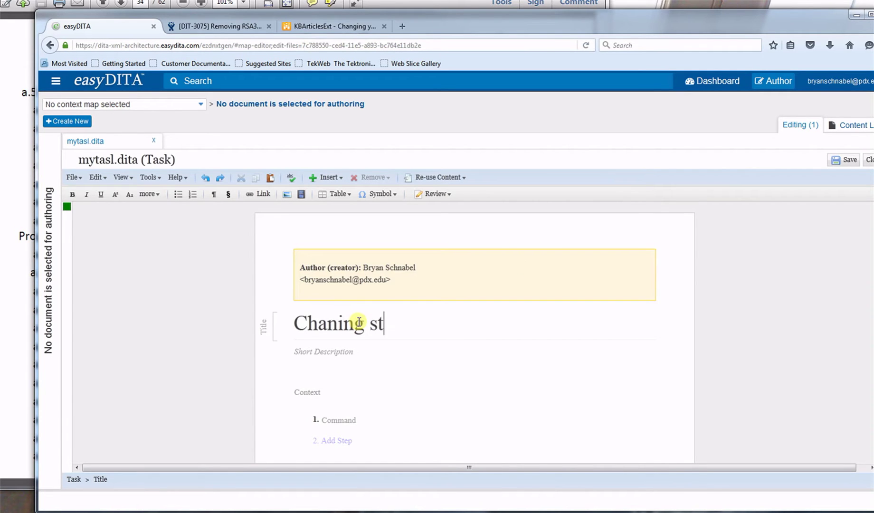
text(rings)
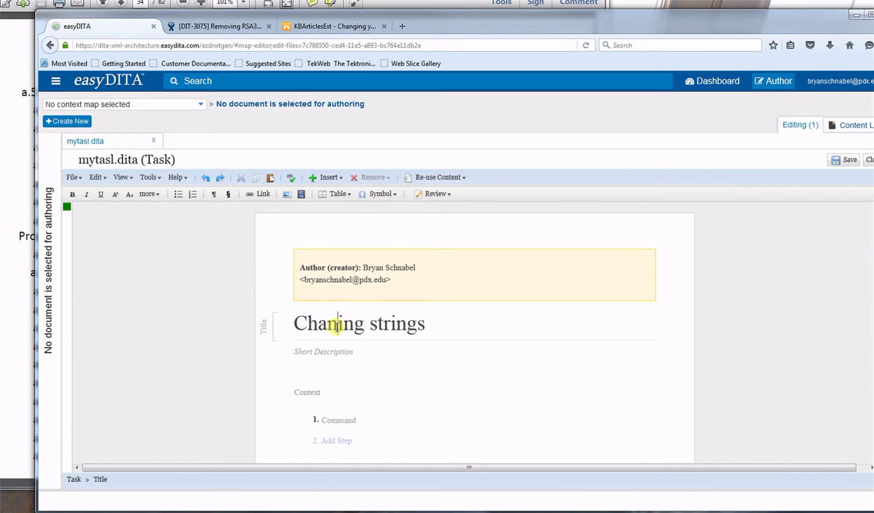
click(337, 327)
text(g)
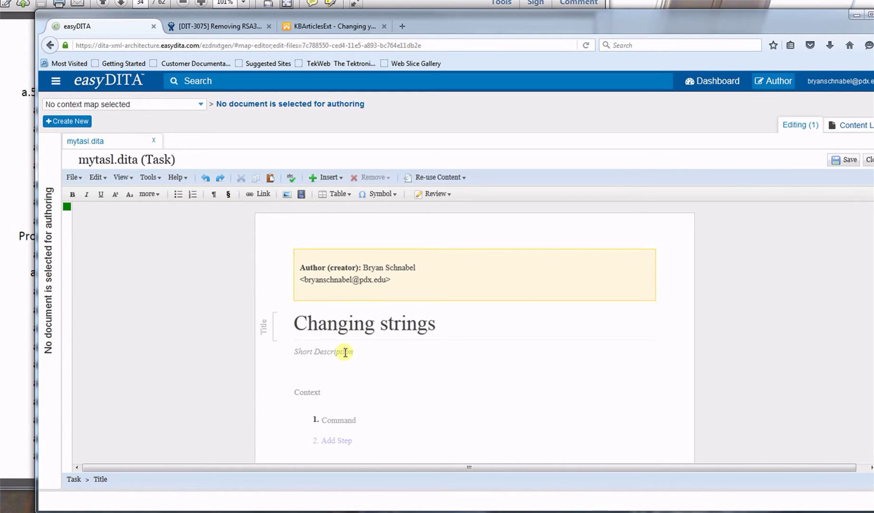
Fill in the task's short description with "This is how you change strings"
click(346, 353)
text(Th)
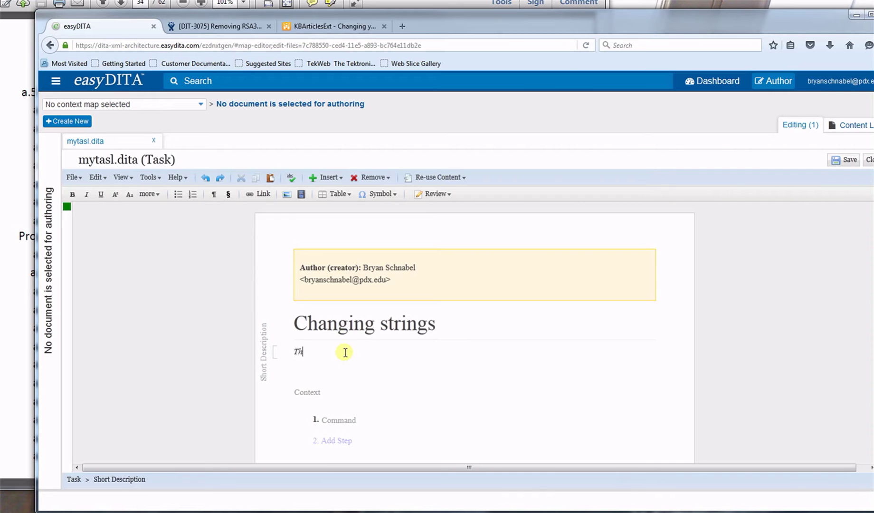
text(is is how y)
text(ou chanc)
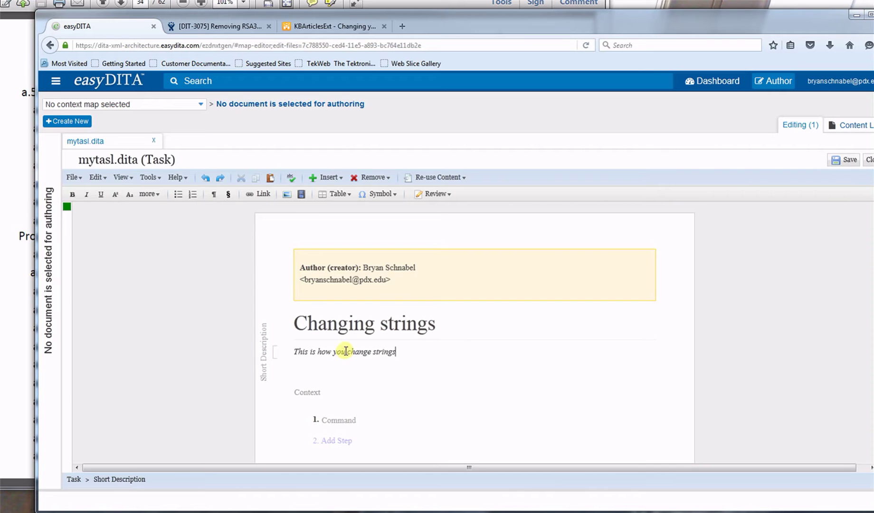
Check the context requirement in the assignment PDF, then enter "Before you change the strings" as the task's context
click(19, 333)
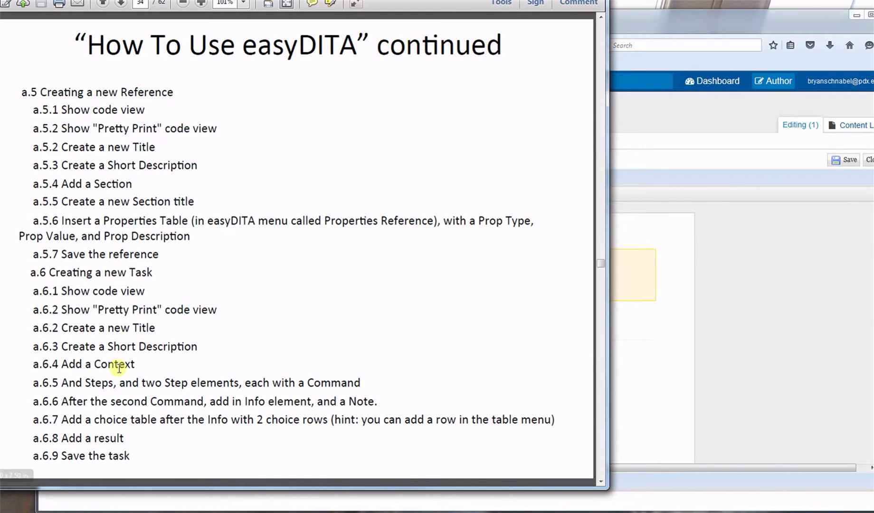
click(697, 345)
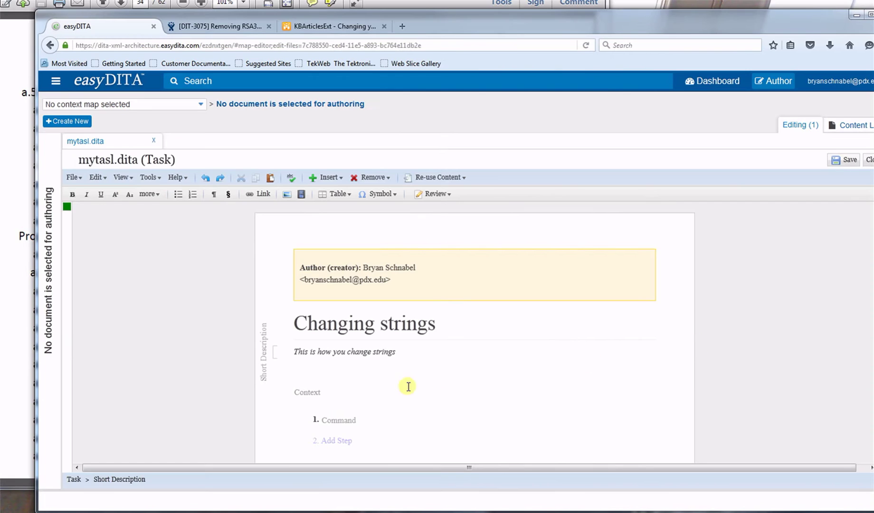
click(334, 391)
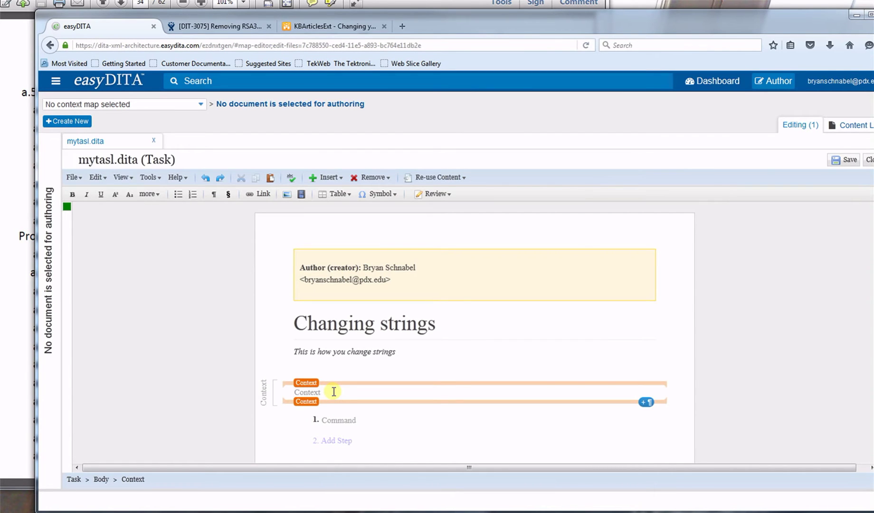
text(Before you change the strin)
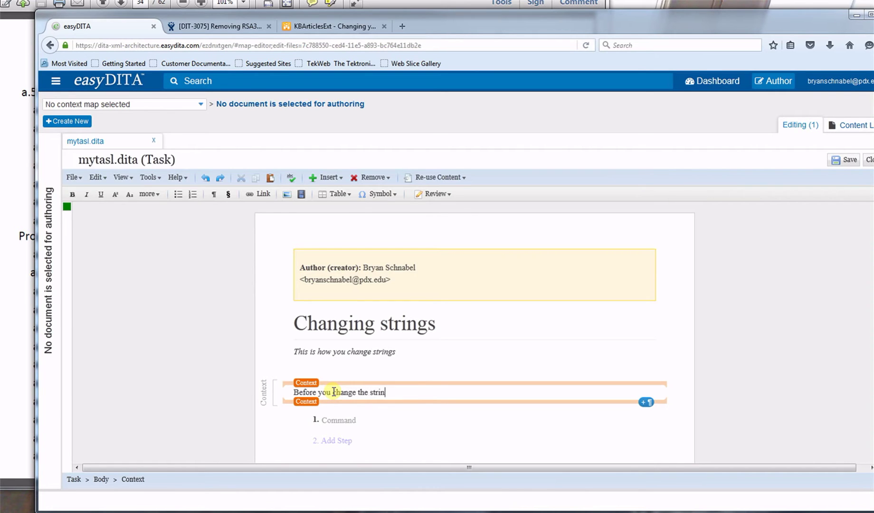
text(gs)
Check the steps requirement in the assignment PDF, then open the task's XML source for editing at the empty command
click(29, 352)
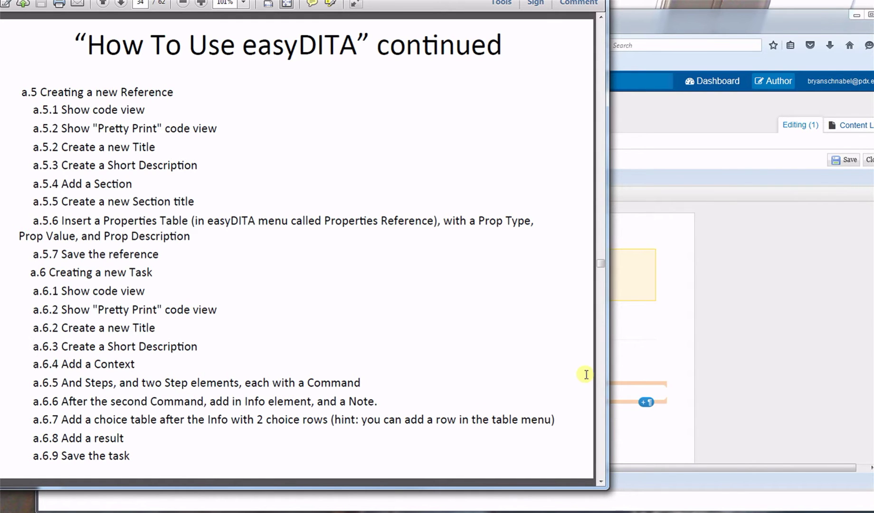
click(621, 333)
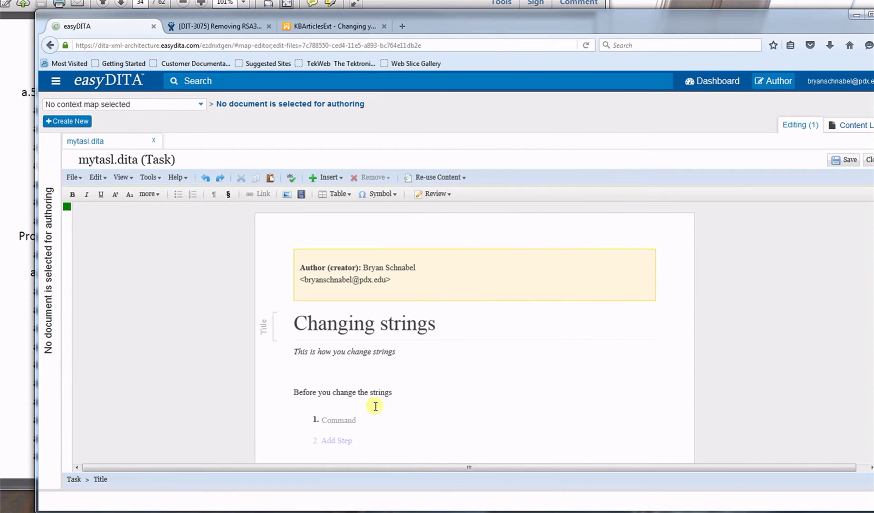
click(350, 417)
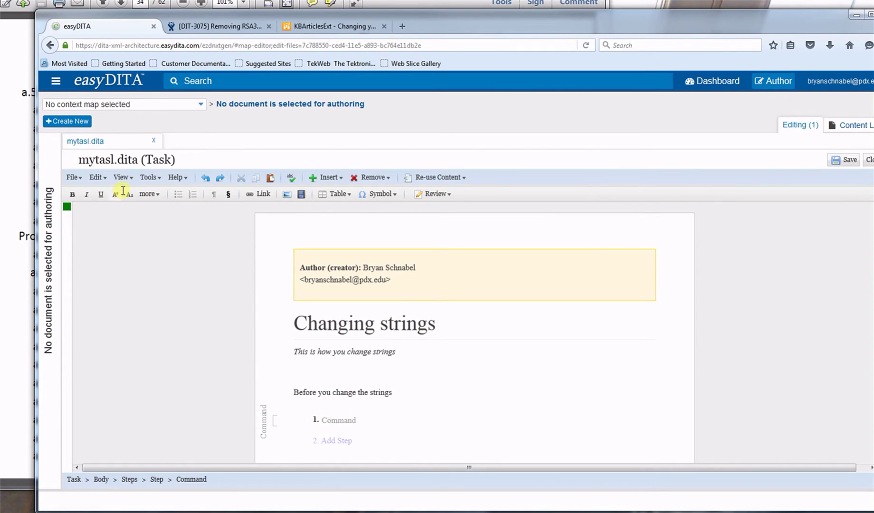
click(97, 176)
click(126, 262)
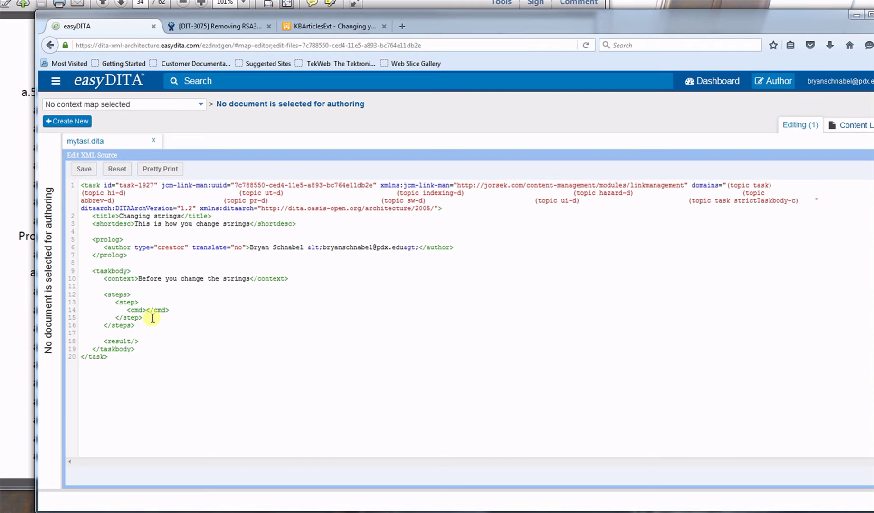
Duplicate the step element with its empty cmd below the first step in the XML source and align its indentation
drag(142, 318, 86, 304)
key(ctrl+c)
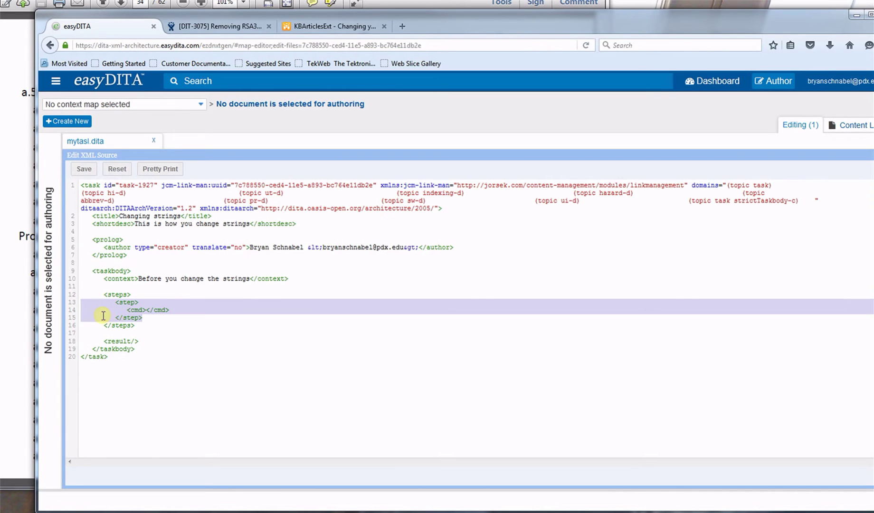
click(146, 321)
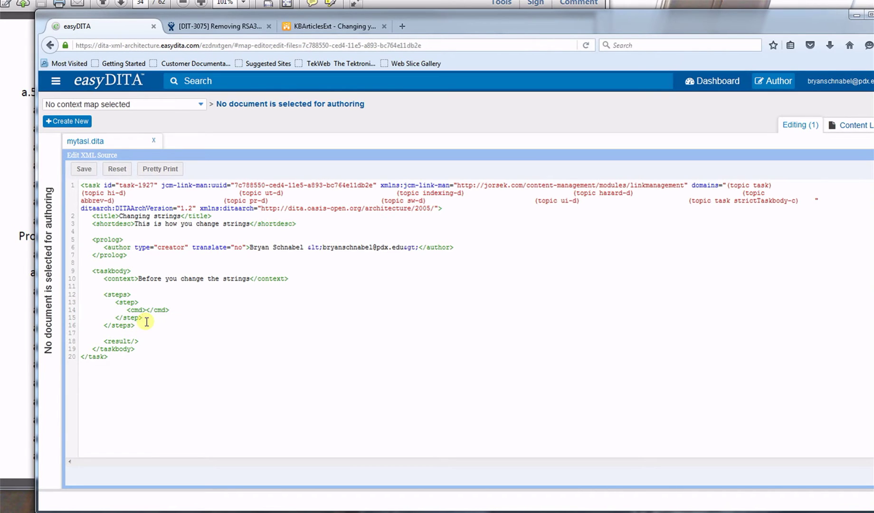
key(Return)
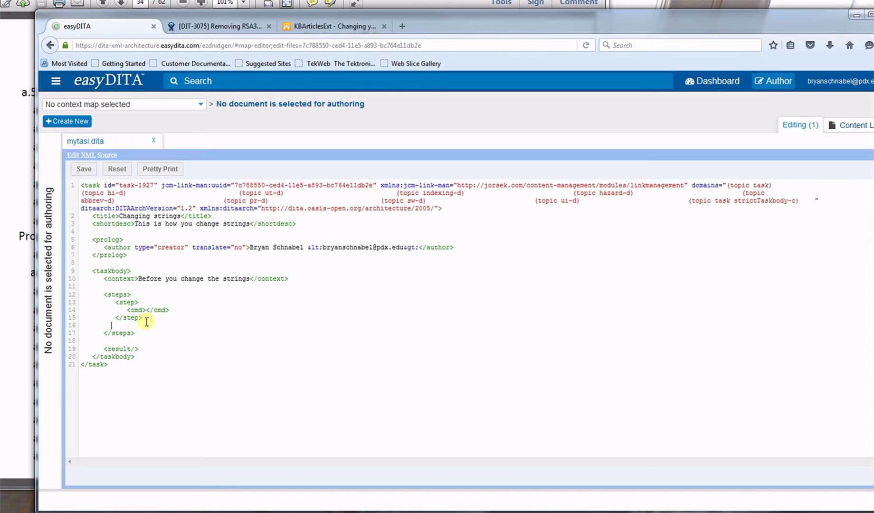
key(ctrl+v)
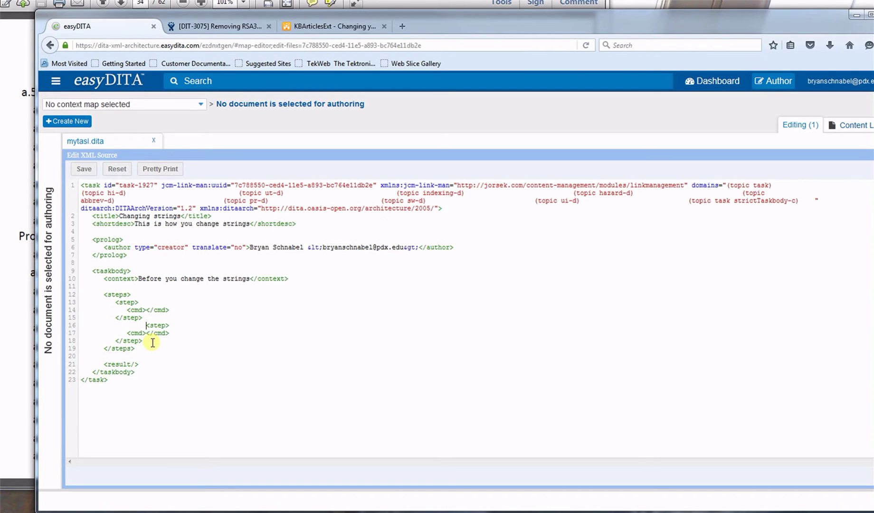
key(BackSpace)
key(BackSpace)
key(BackSpace)
key(BackSpace)
key(BackSpace)
key(BackSpace)
key(BackSpace)
key(BackSpace)
Fill the two cmd elements with "Take the old strings off." and "Open the new string package.", then save the XML source
click(148, 311)
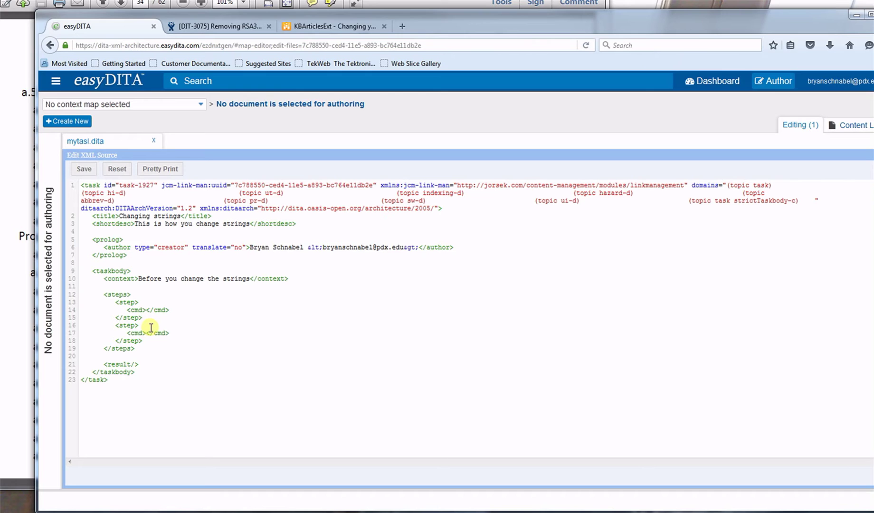
text(Take the olds )
text(strings off)
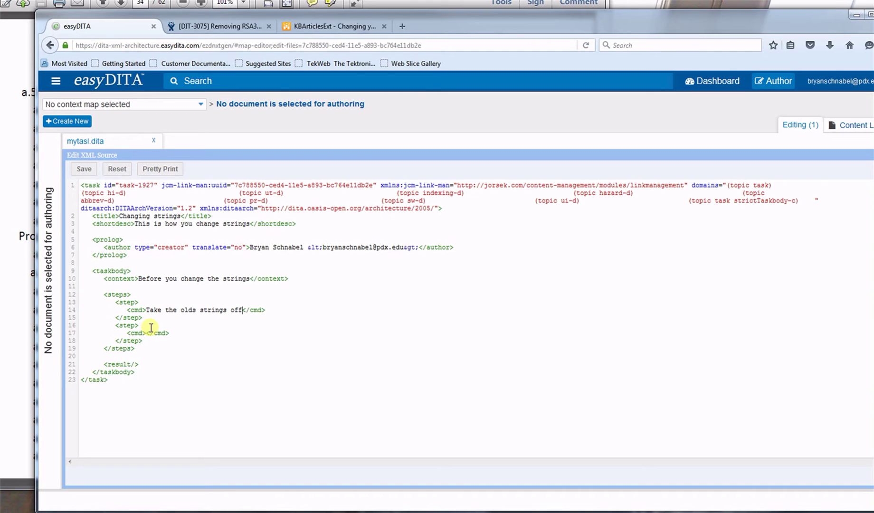
text(.)
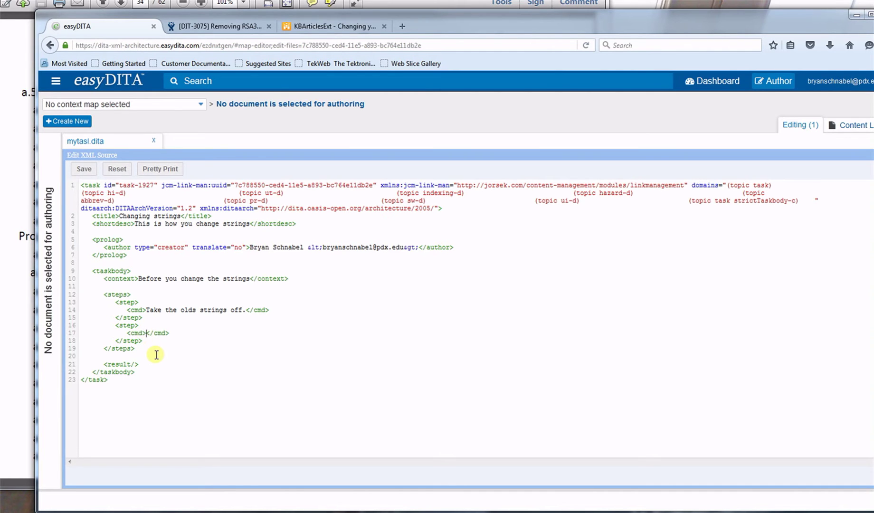
text(Open the new string pack)
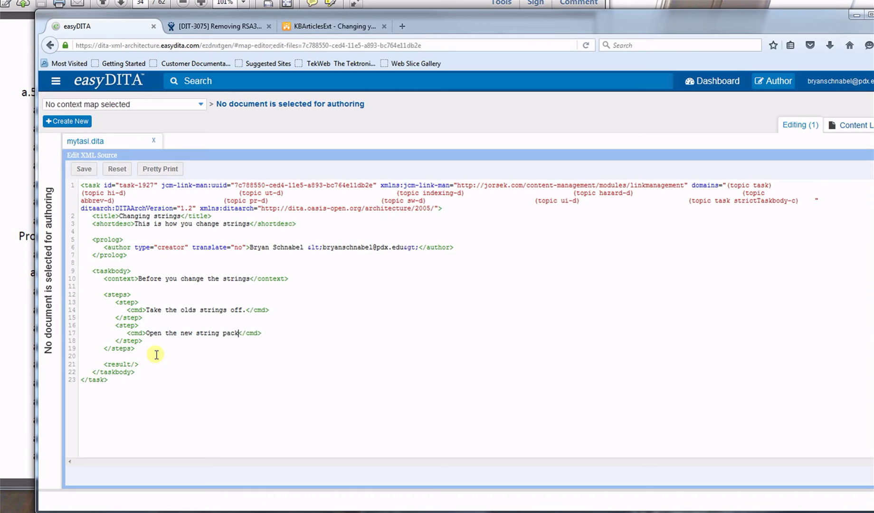
text(age)
click(195, 312)
key(BackSpace)
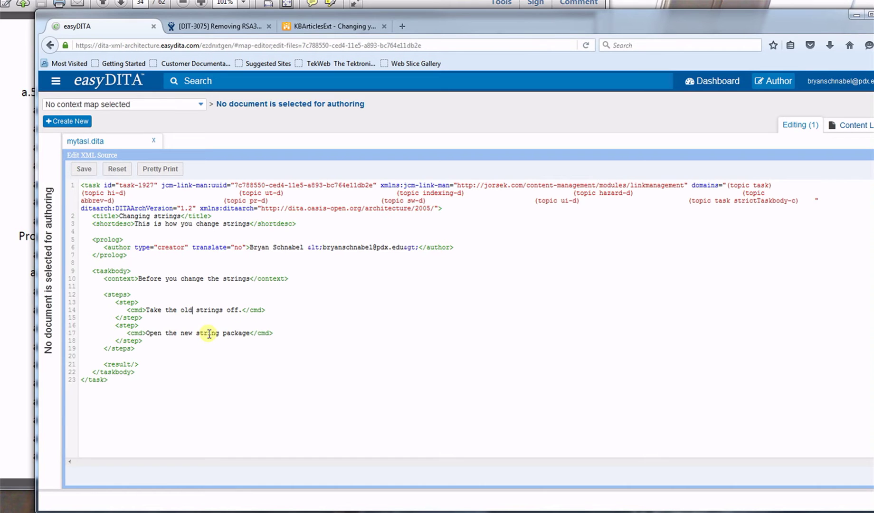
click(251, 333)
text(.)
click(90, 169)
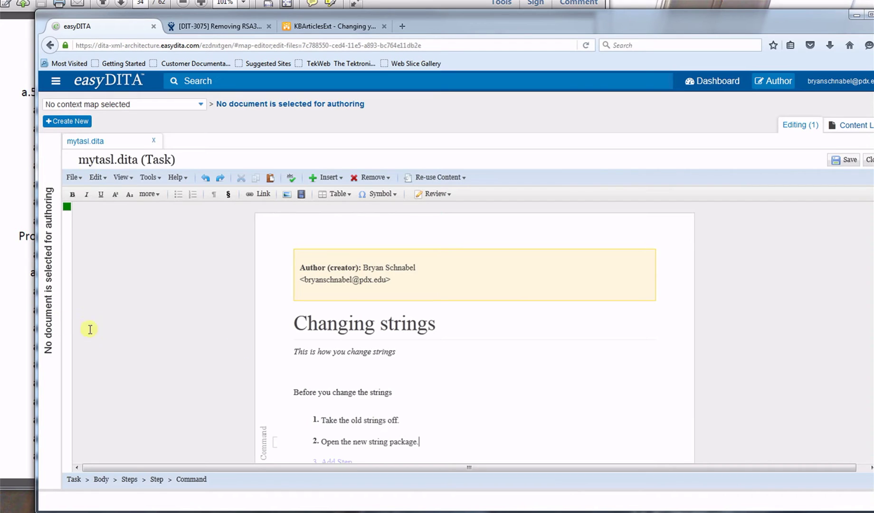
Check the Info requirement in the assignment PDF, then insert an Information element after the second step's command
click(12, 319)
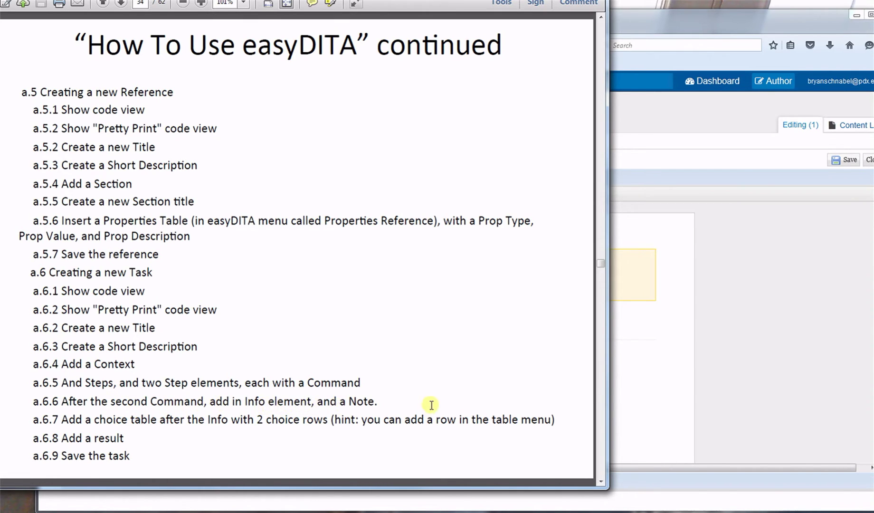
click(650, 386)
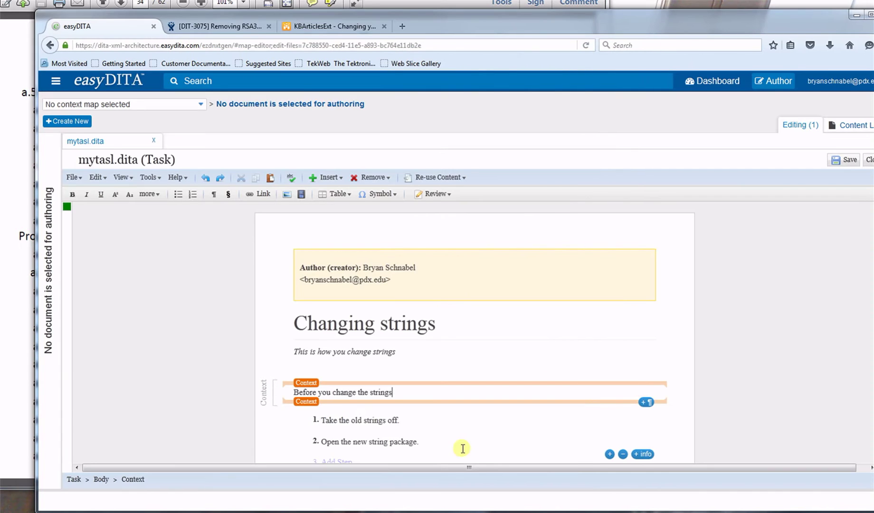
click(418, 442)
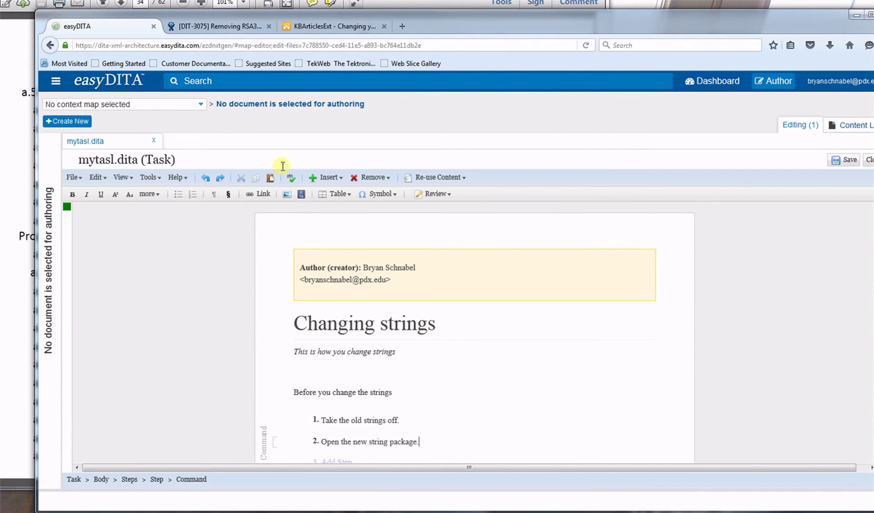
click(331, 178)
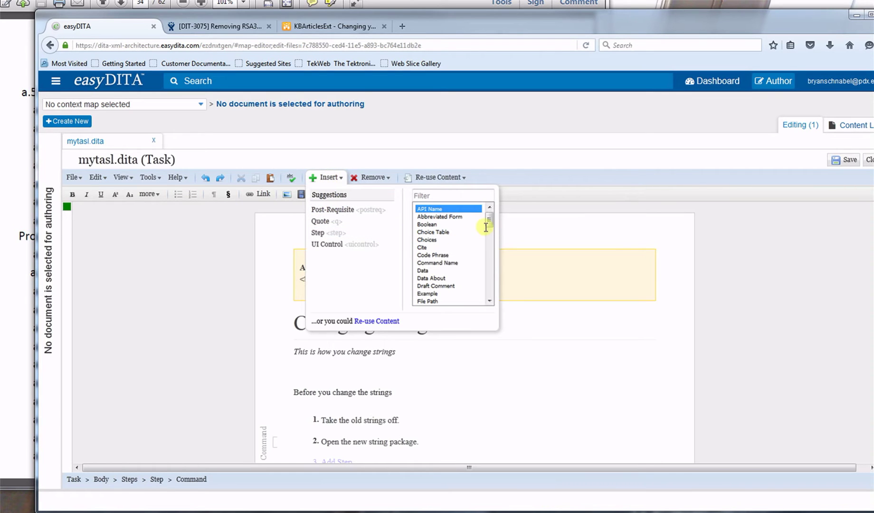
scroll(486, 227, down, 3)
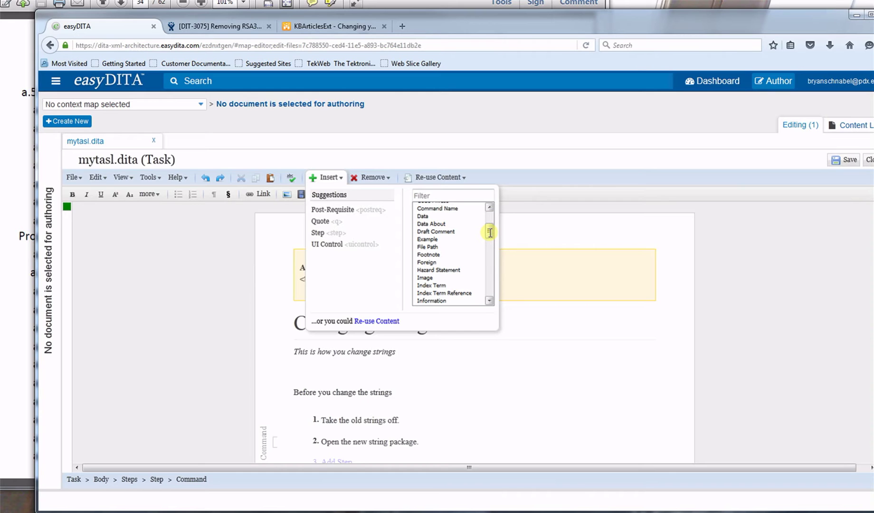
drag(489, 232, 489, 234)
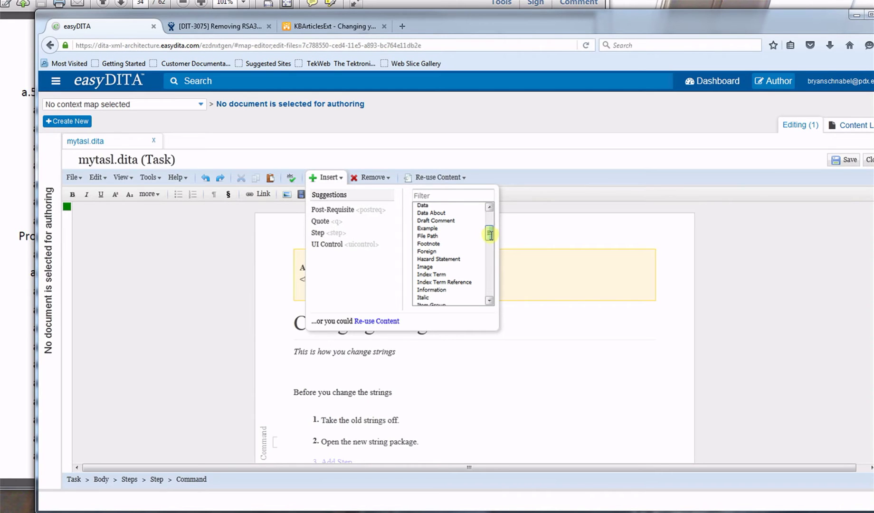
click(433, 288)
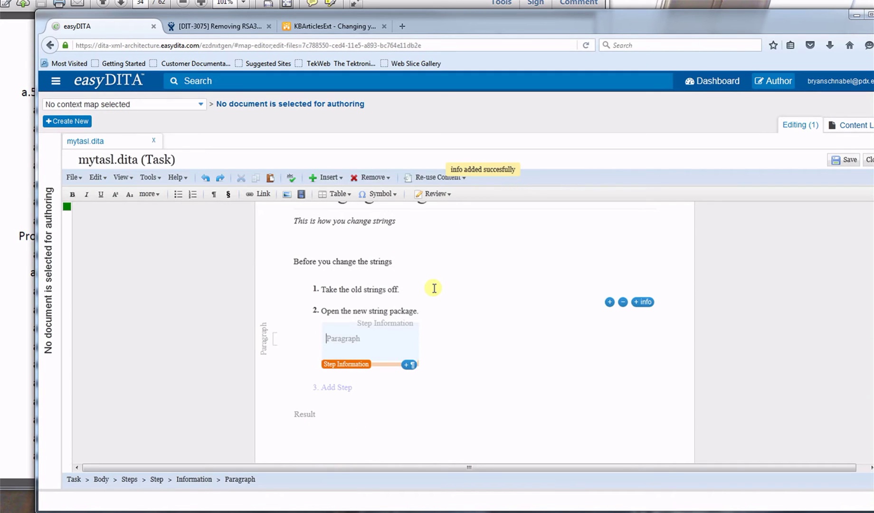
Check the Note requirement in the assignment PDF, then insert a Note in the step information reading "You should be in a well-lighted room."
click(16, 277)
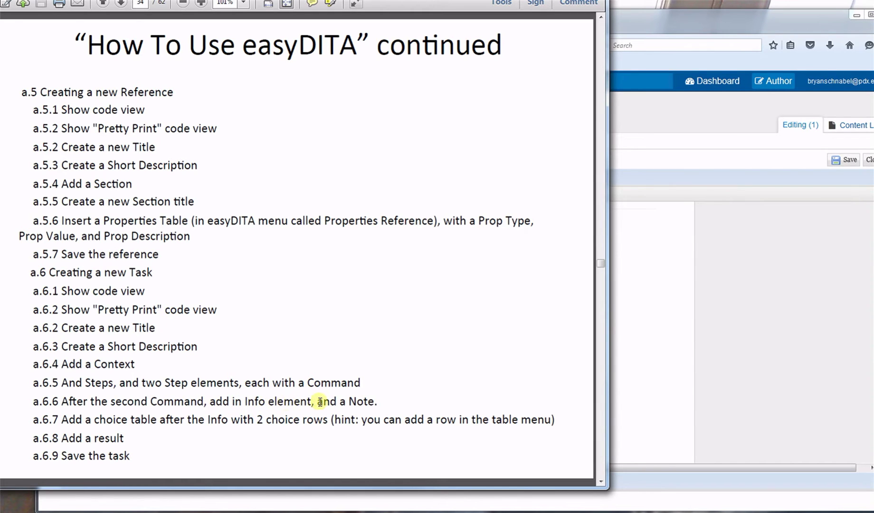
click(741, 286)
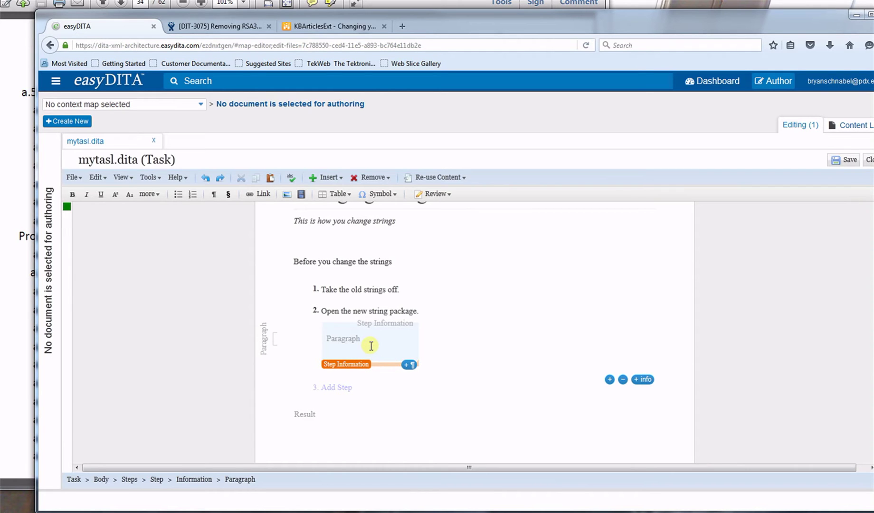
click(323, 178)
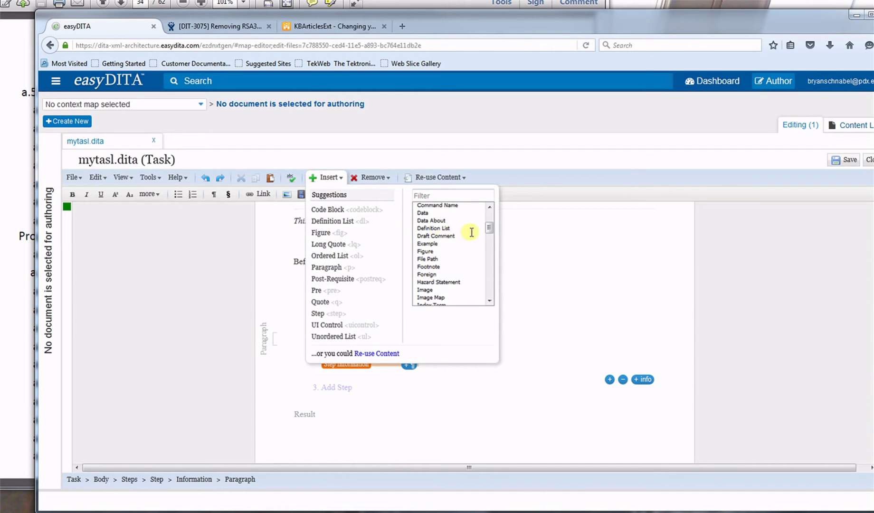
drag(489, 227, 490, 244)
click(438, 285)
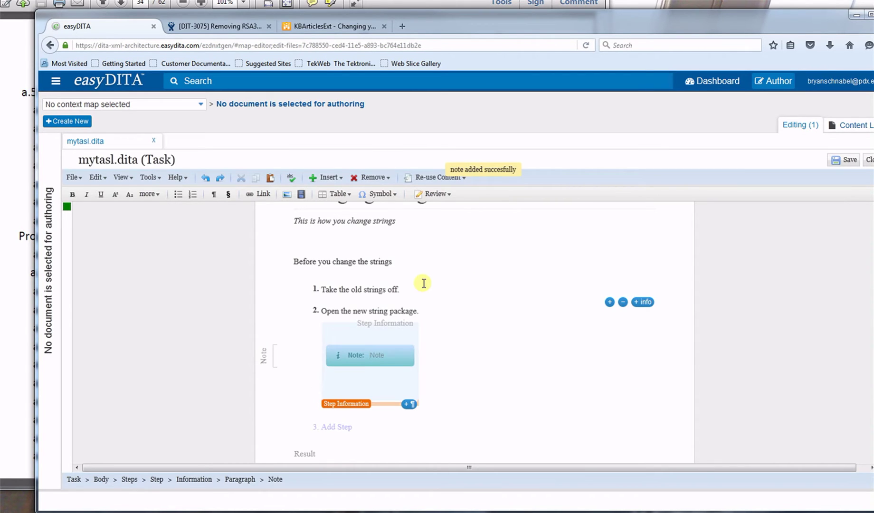
text(You sh)
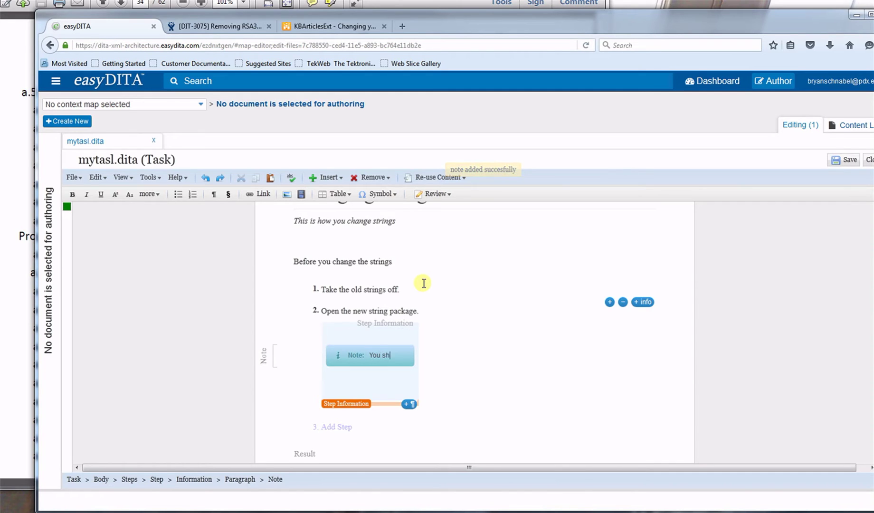
text(ould)
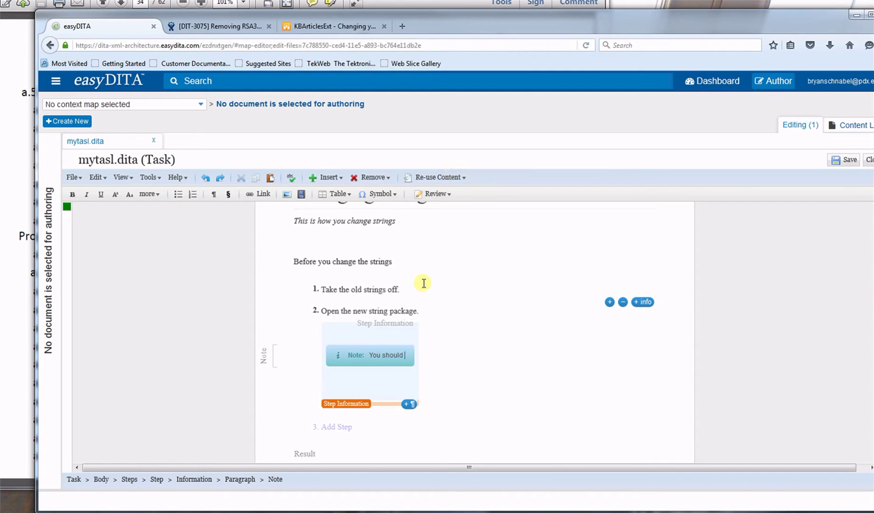
text( be in a w)
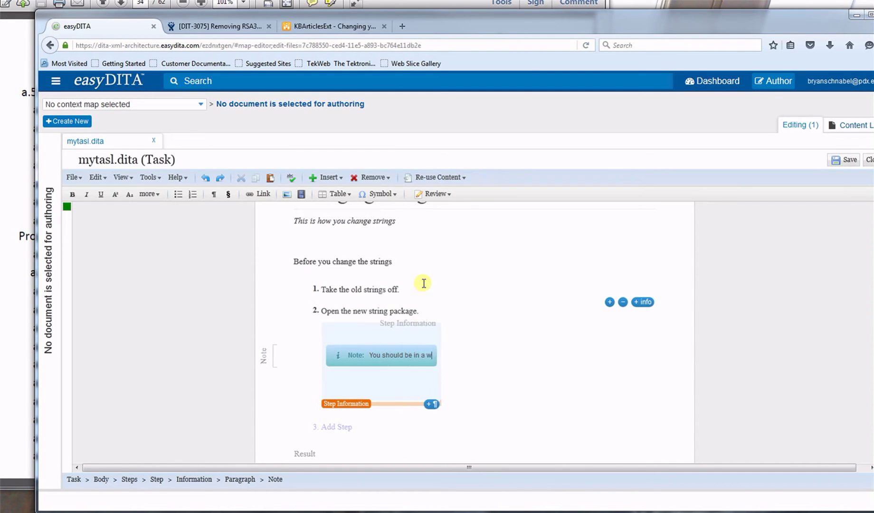
text(ell-l)
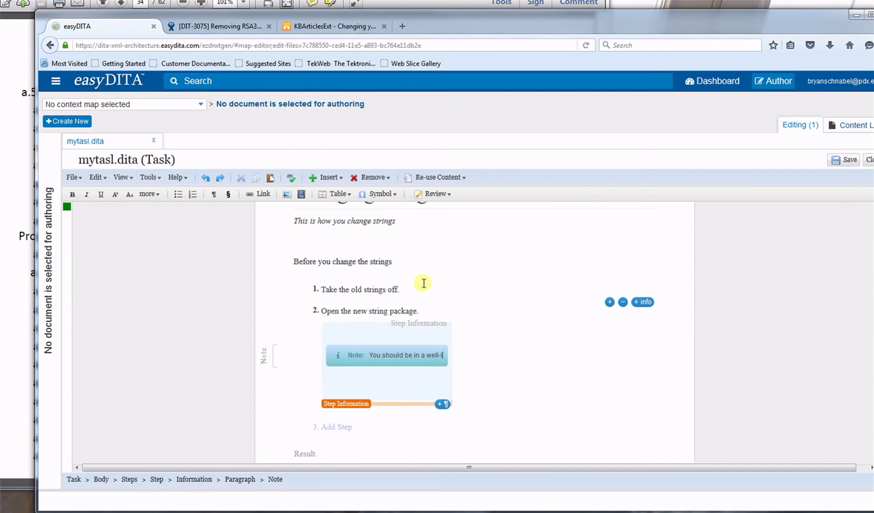
text(ighted ro)
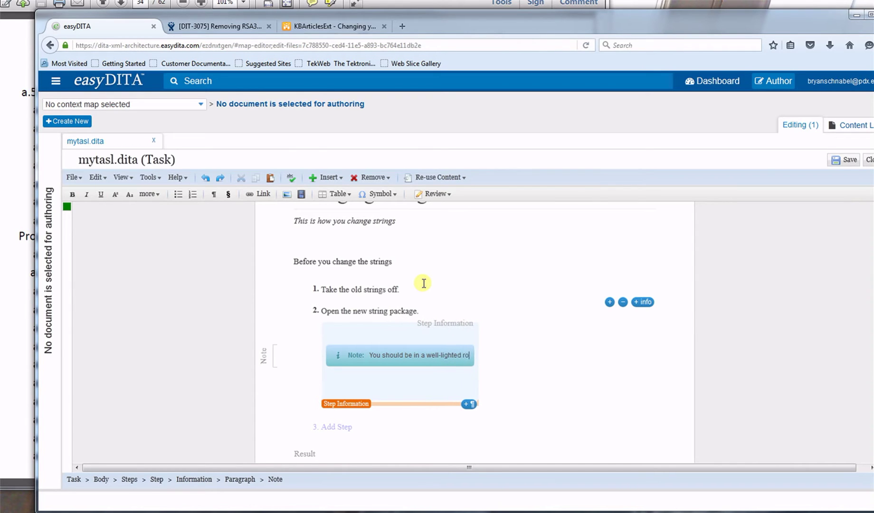
text(om.)
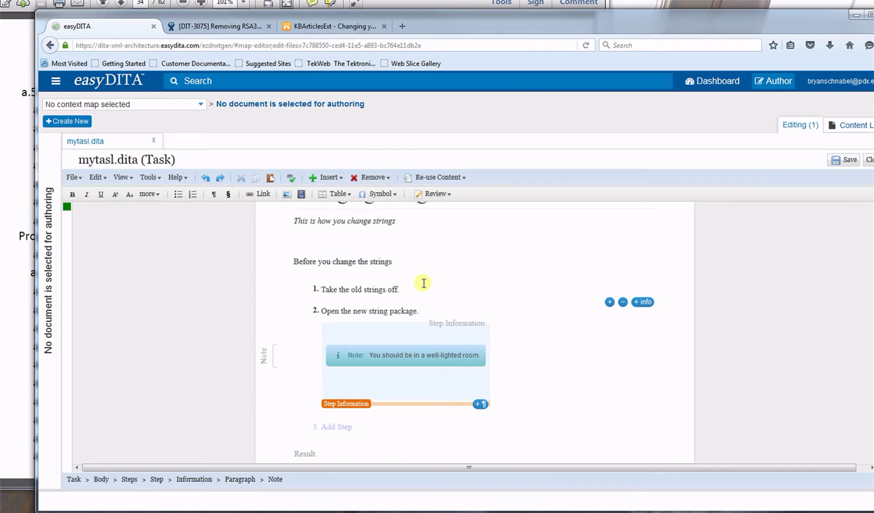
Check the choice table requirement in the assignment PDF, then add an empty third step and return to the second step's Information element
click(19, 293)
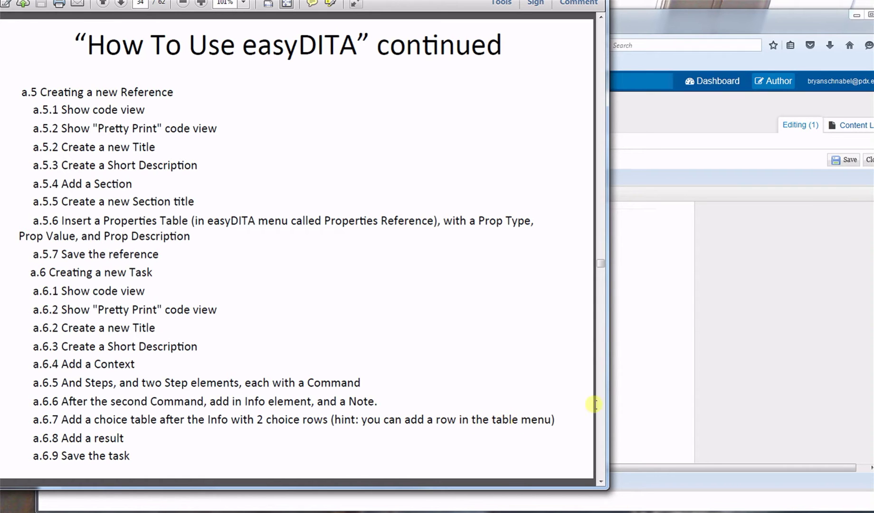
click(718, 386)
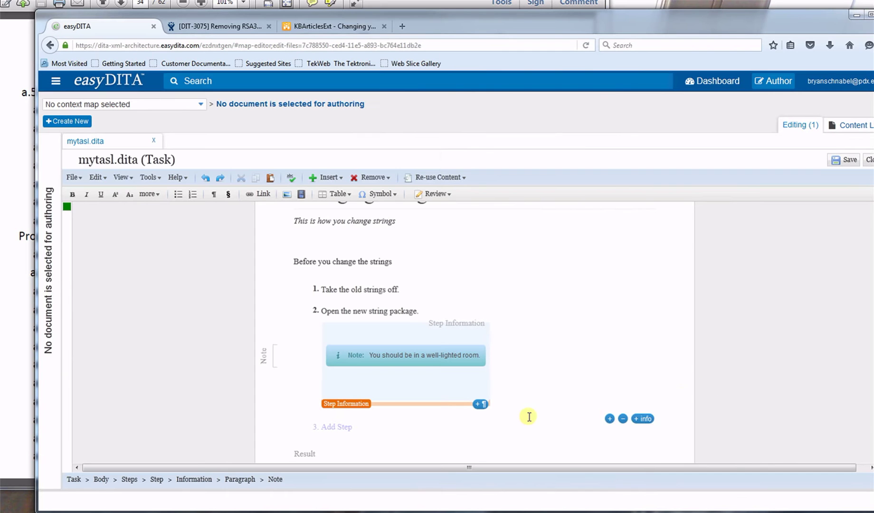
click(383, 414)
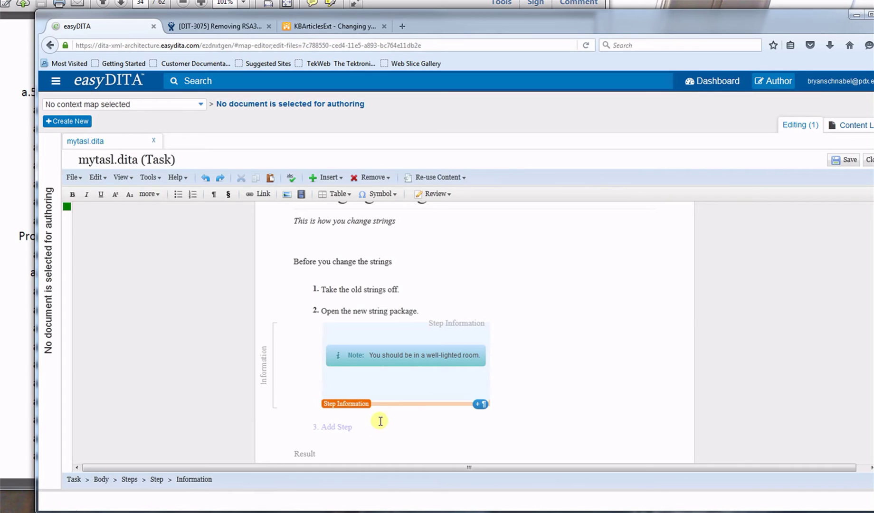
click(380, 421)
click(383, 401)
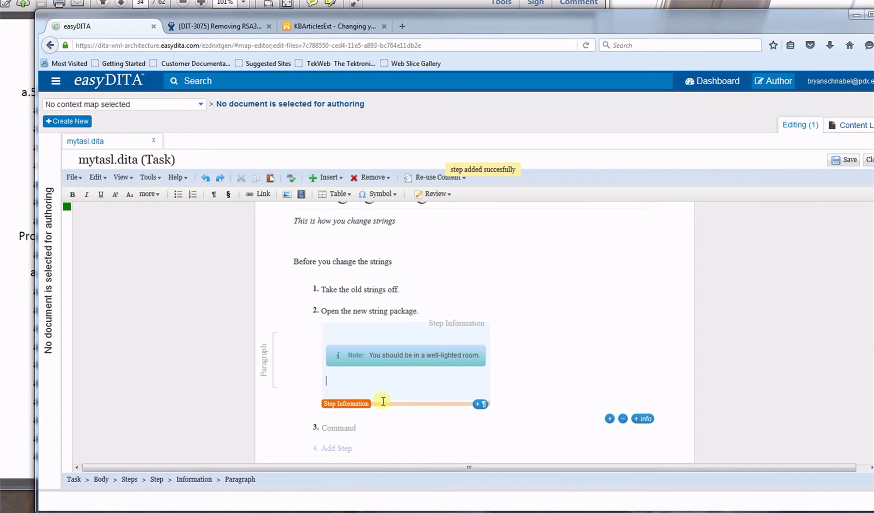
click(387, 414)
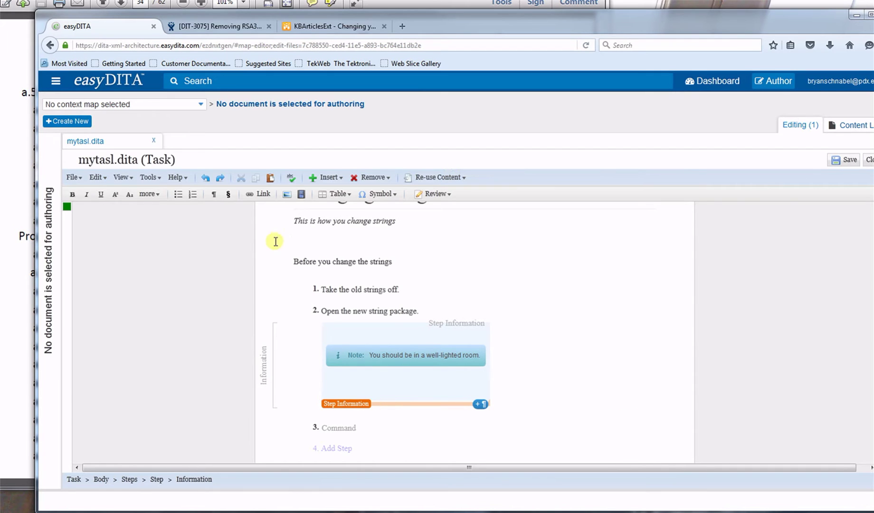
click(332, 178)
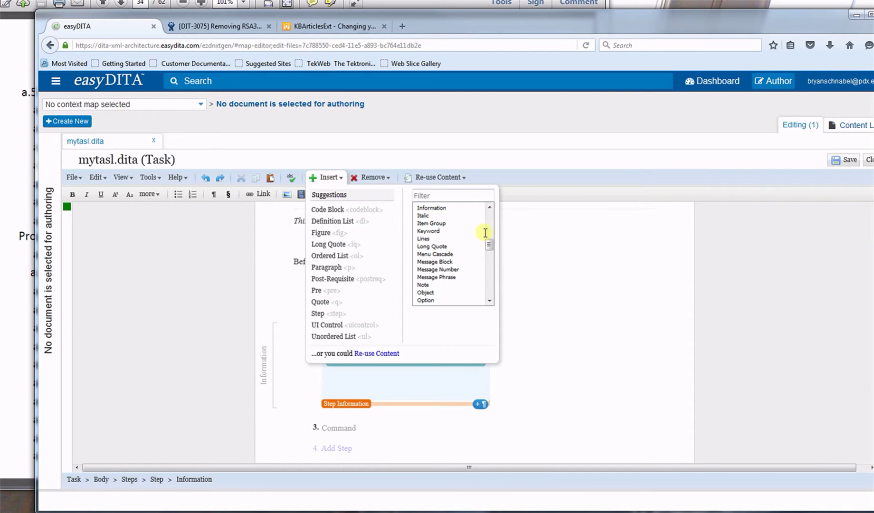
drag(489, 245, 491, 240)
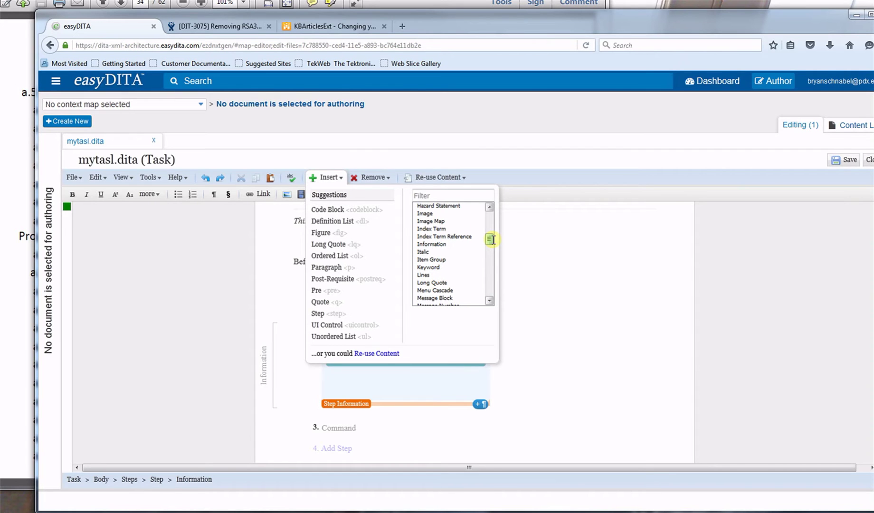
drag(491, 240, 491, 240)
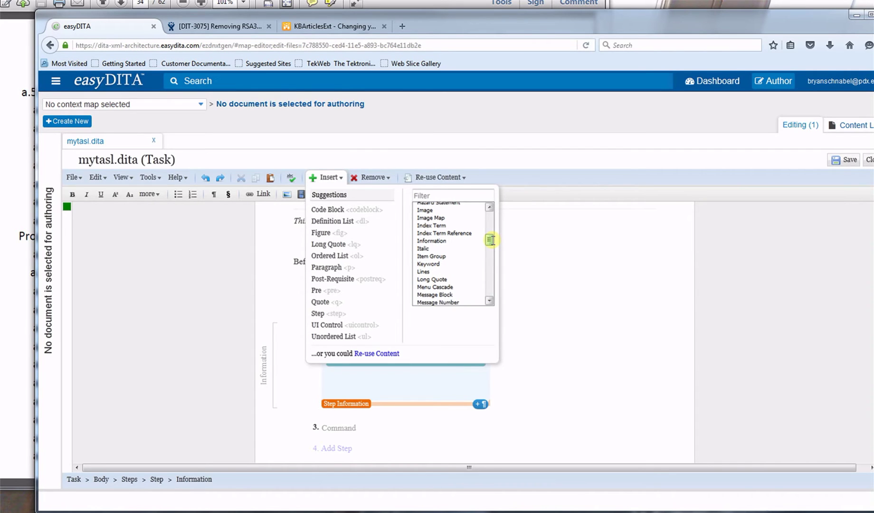
Recheck the choice table requirement in the assignment PDF, then insert a Choice Table after the second step's Information element
click(30, 290)
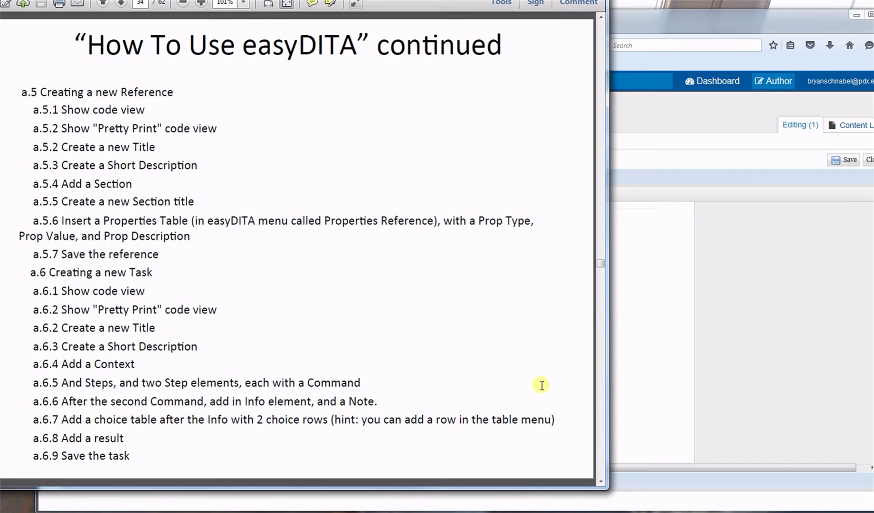
click(663, 371)
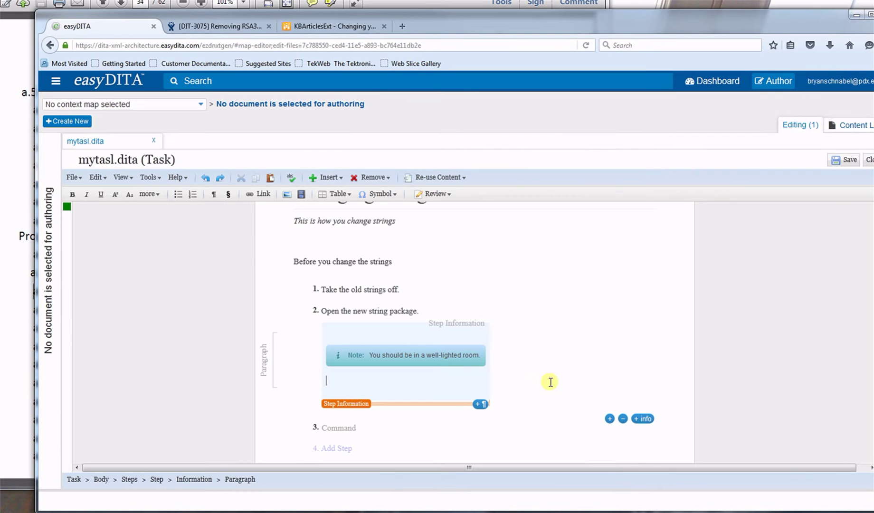
click(402, 417)
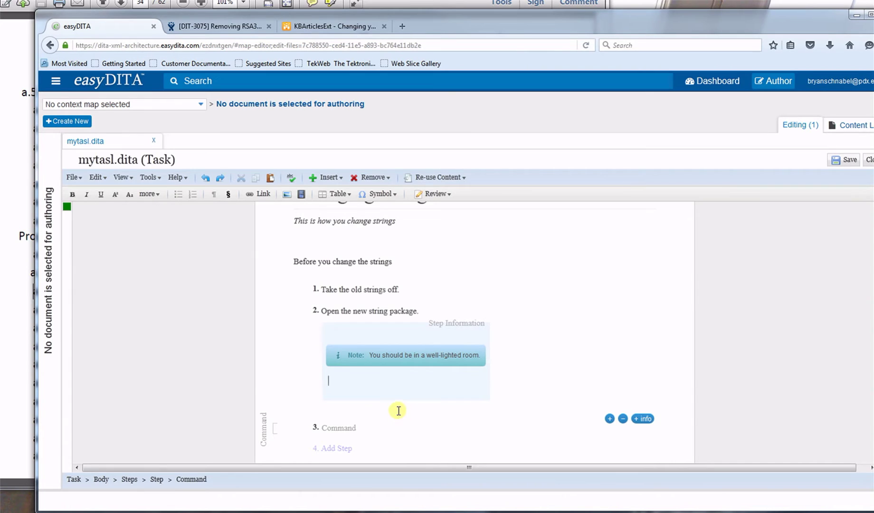
click(399, 411)
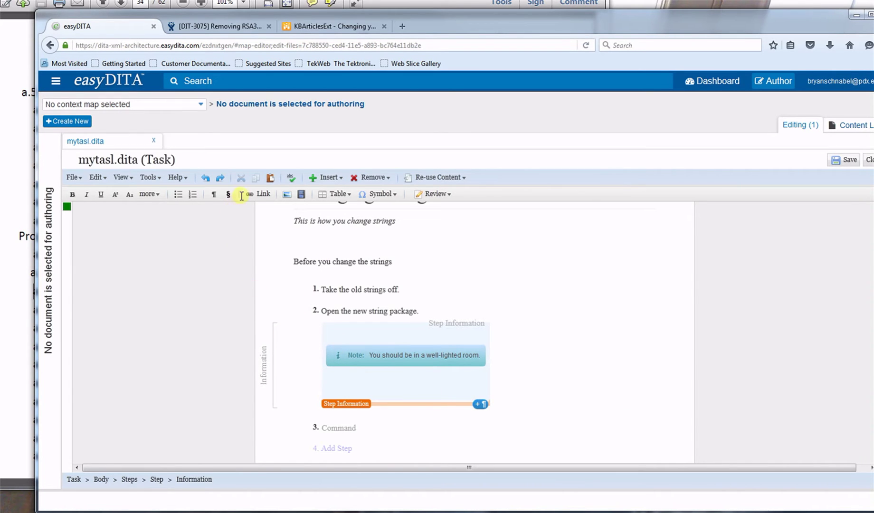
click(325, 176)
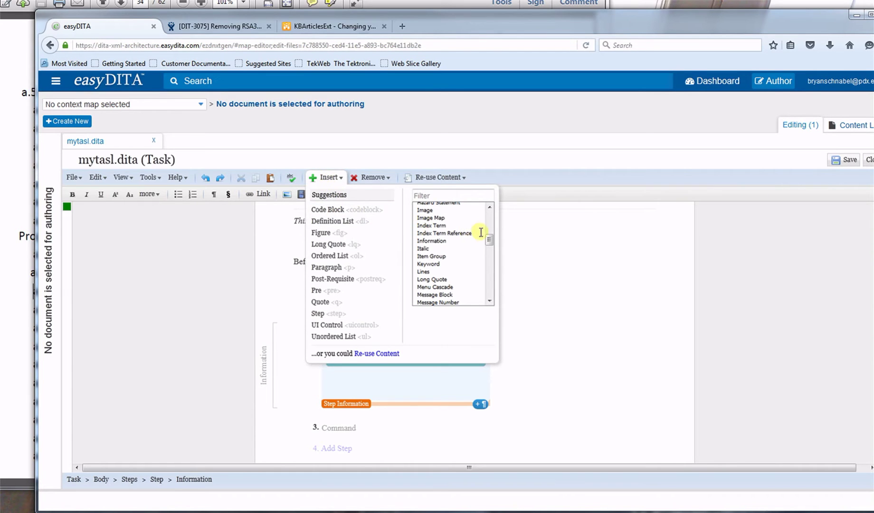
drag(489, 239, 490, 221)
click(442, 216)
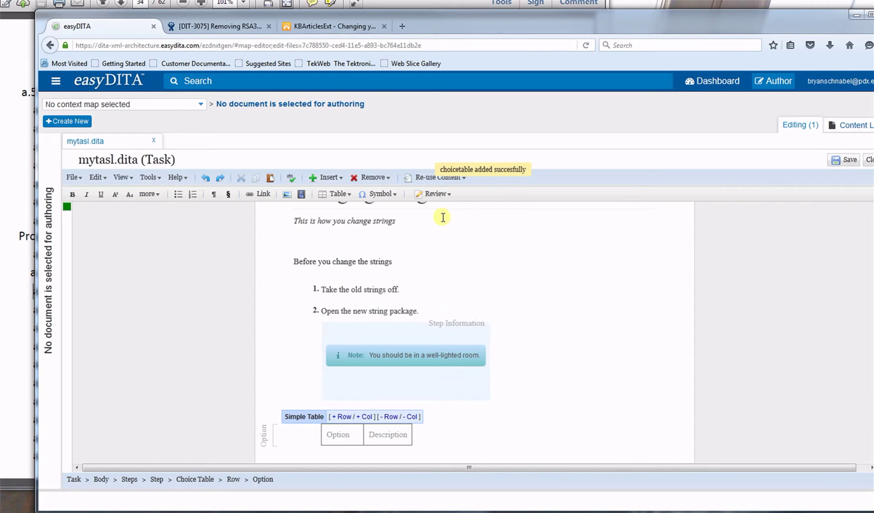
Recheck the choice row requirement in the assignment PDF, then insert a second row after the choice table's existing row
click(8, 280)
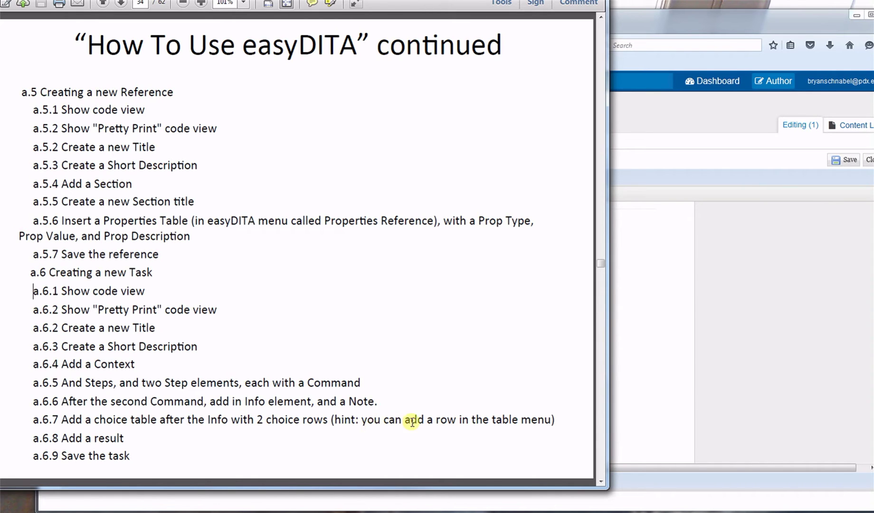
click(660, 397)
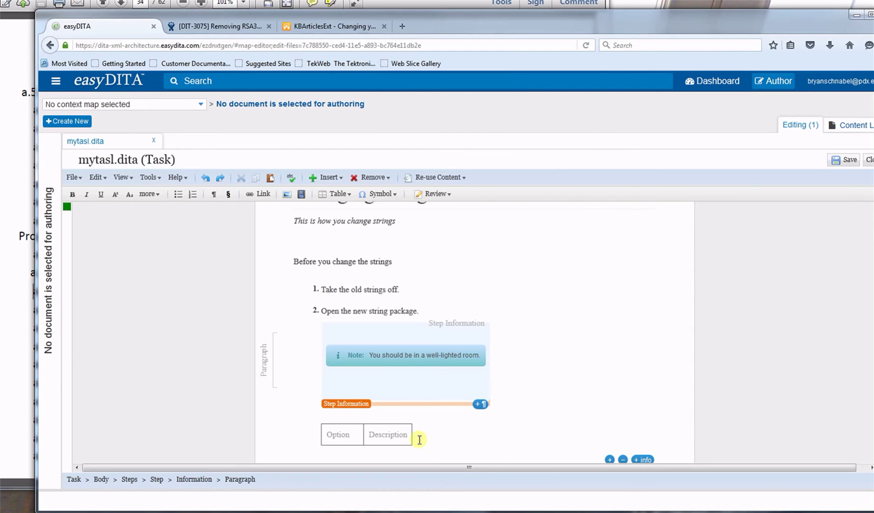
click(406, 436)
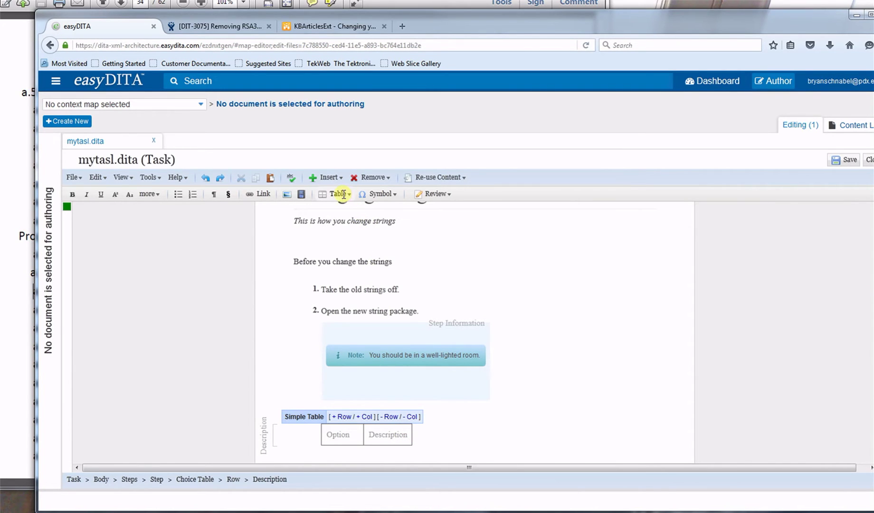
click(341, 194)
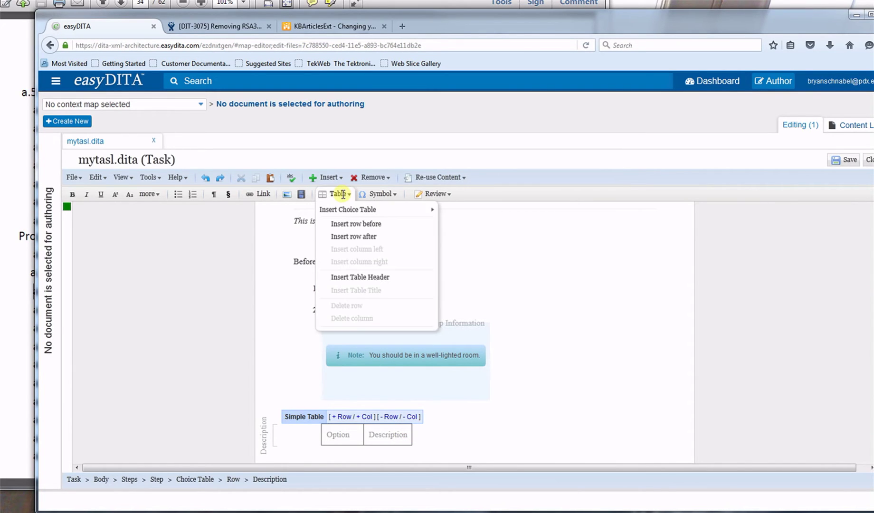
click(350, 237)
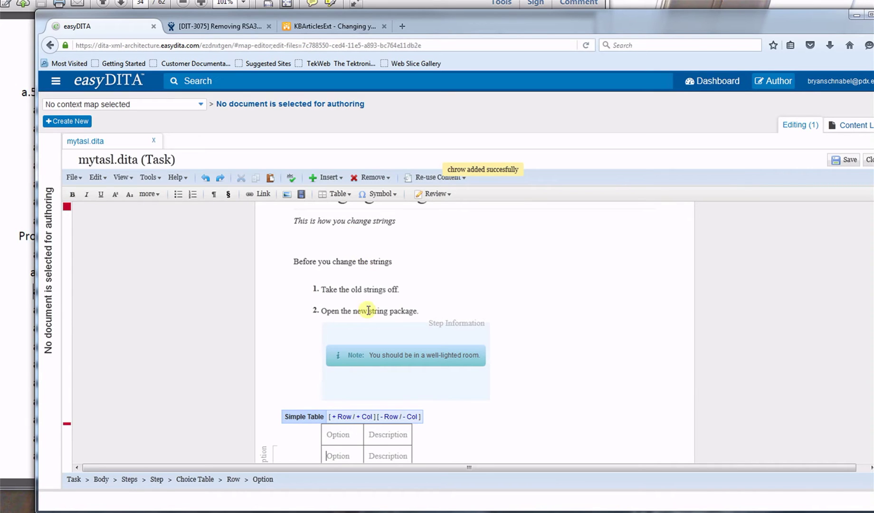
Fill the choice table's two rows with options 1 and 2 and descriptions e and a
click(345, 431)
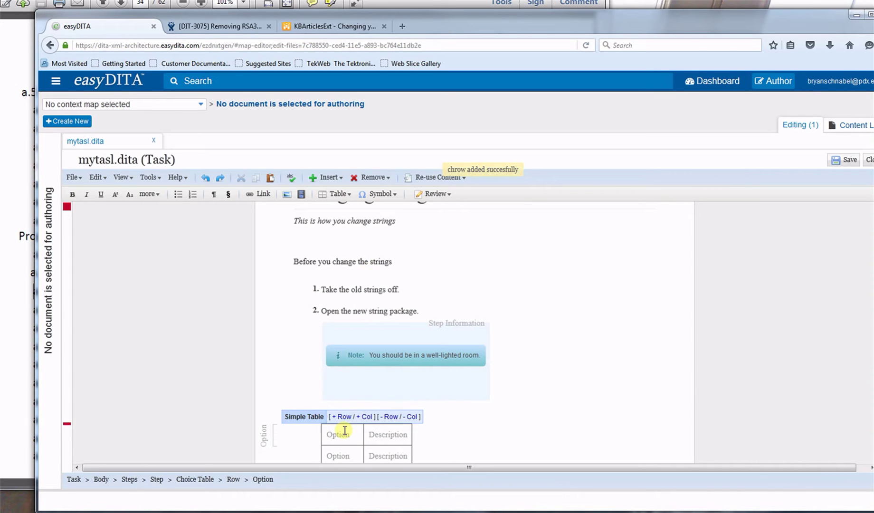
text(1)
click(343, 455)
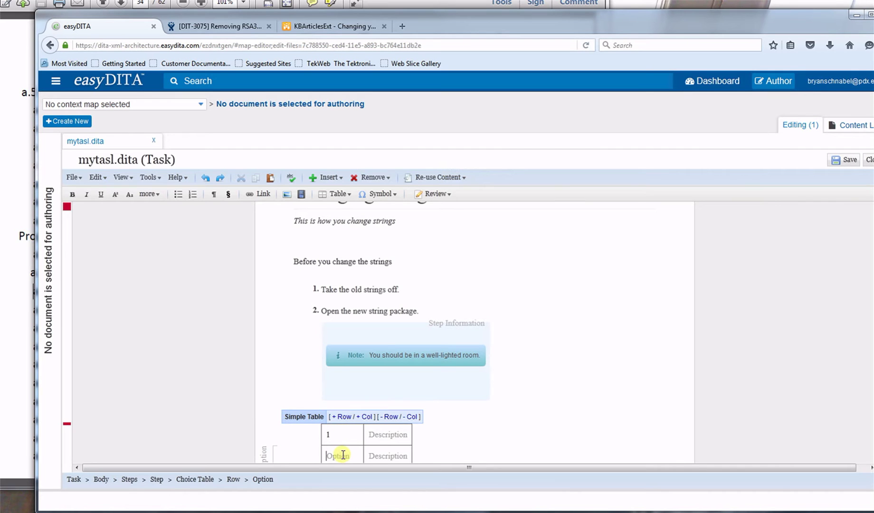
text(2)
click(380, 437)
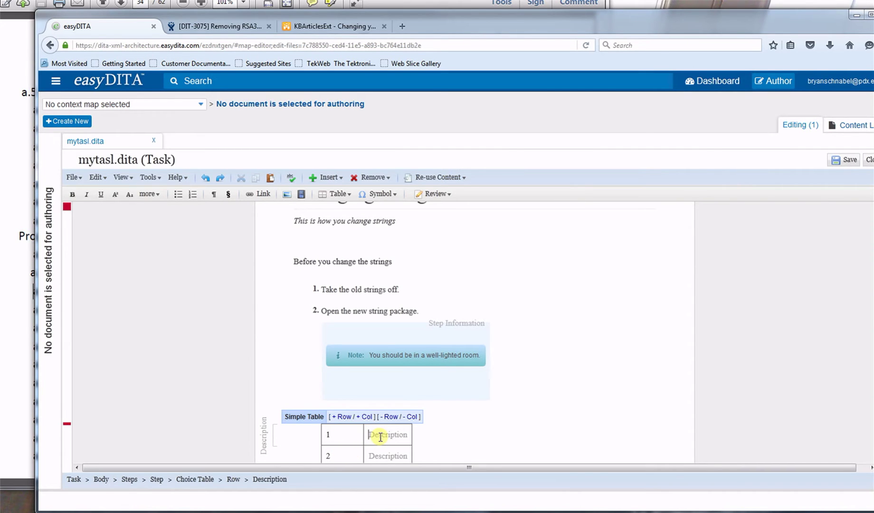
text(e)
click(386, 453)
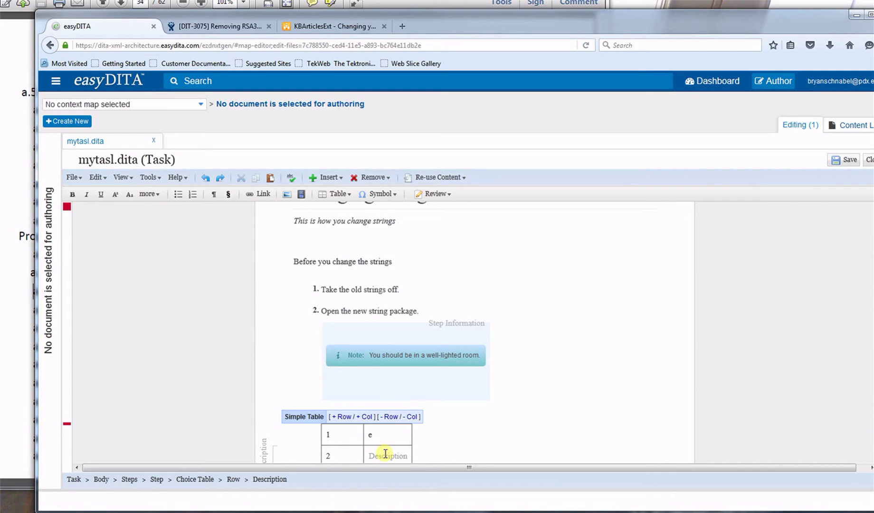
text(a)
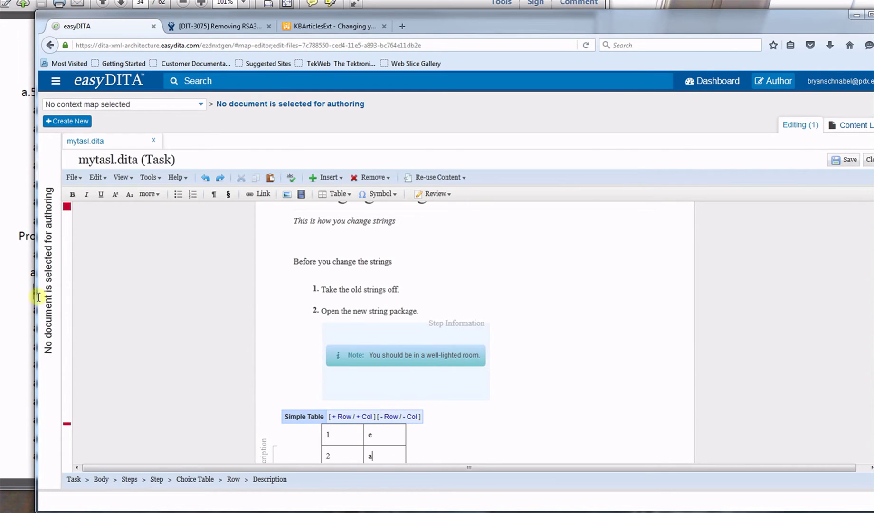
Check the result requirement in the assignment PDF, then enter "Ready to tune." as the task's Result
click(22, 295)
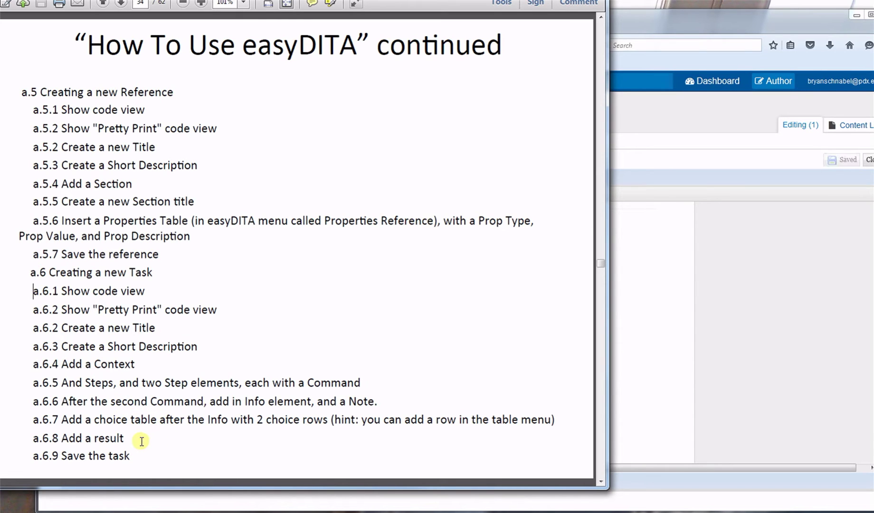
click(655, 371)
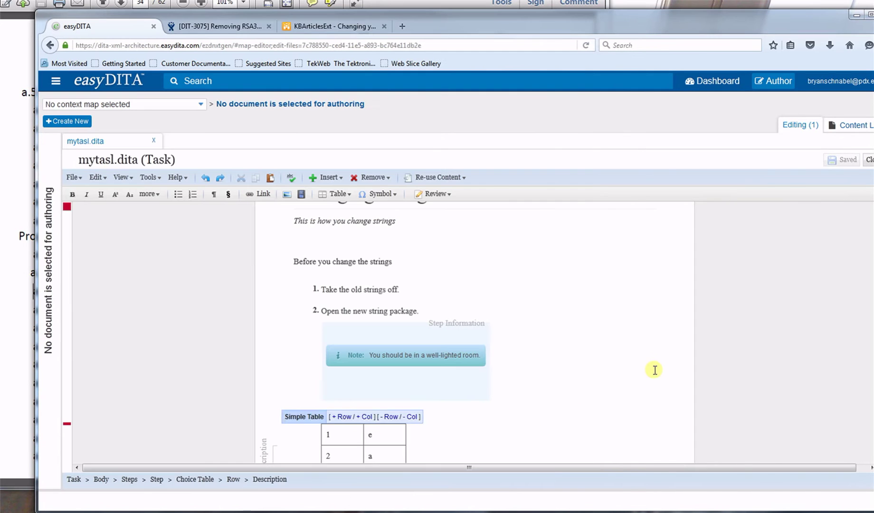
scroll(596, 387, down, 3)
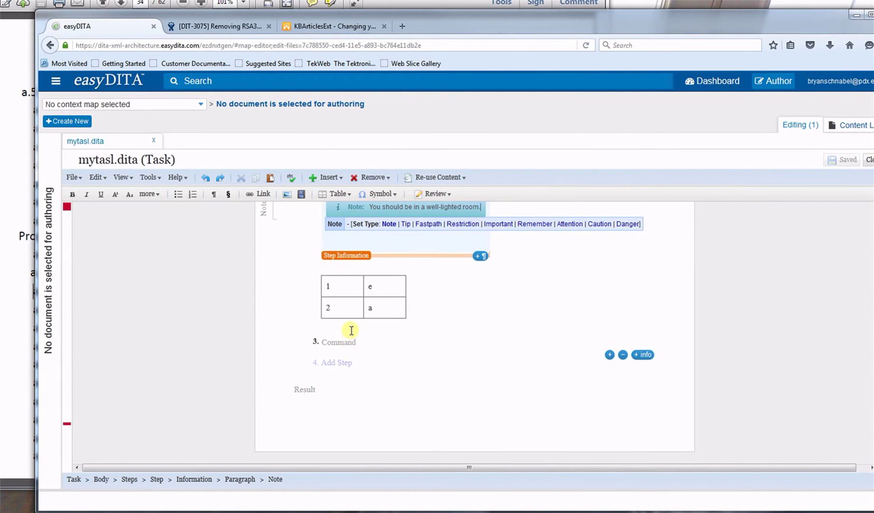
click(351, 331)
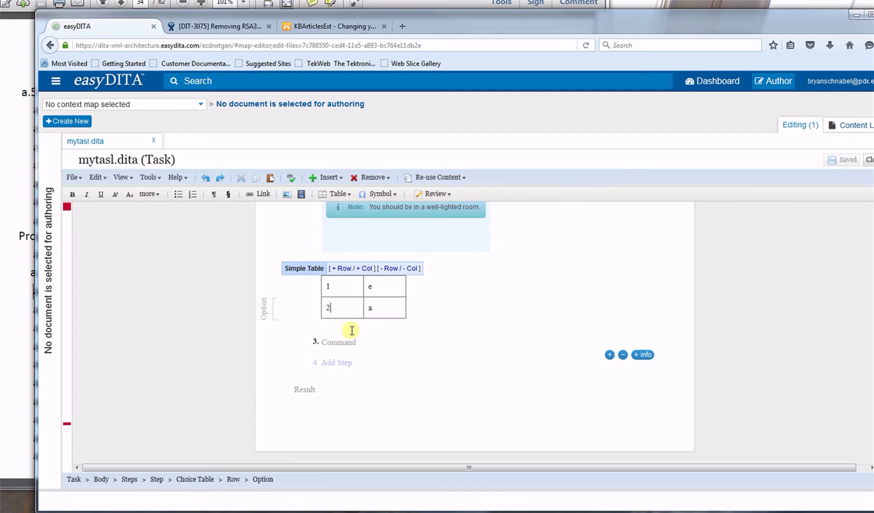
click(300, 390)
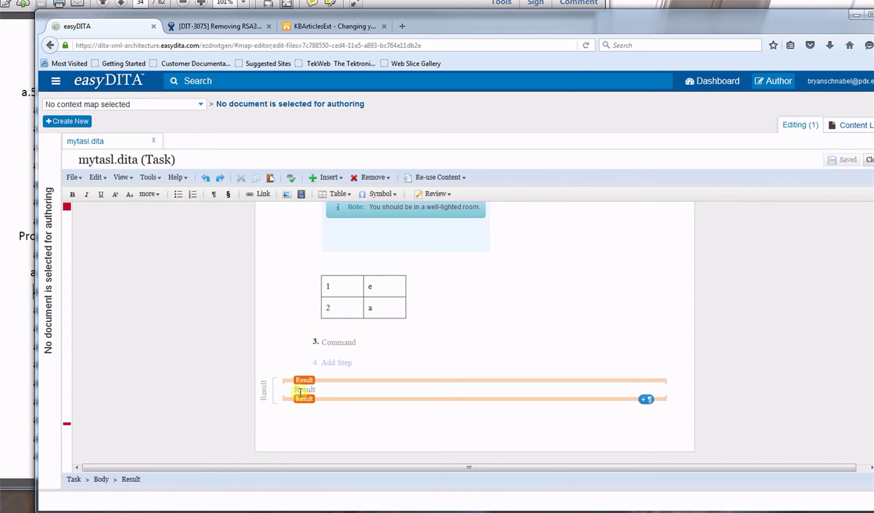
text(Th)
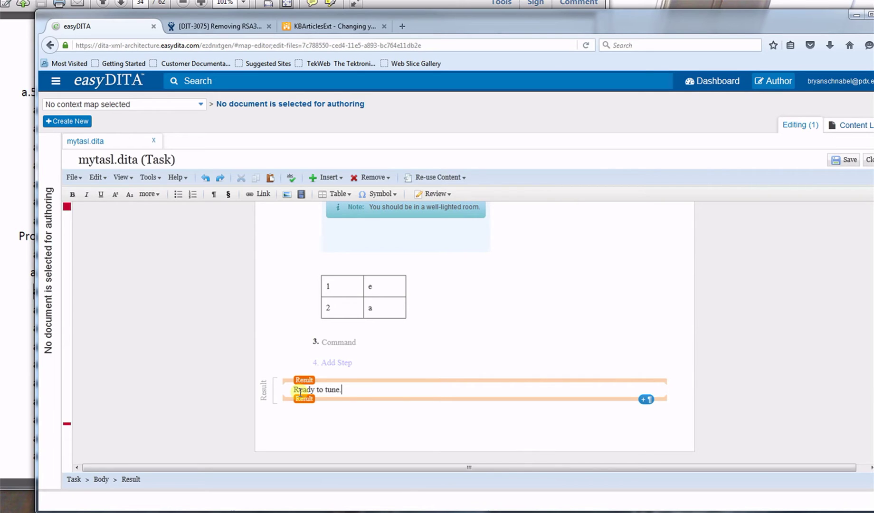
Save the task, then apply the suggested id attribute fix to the choice table's flagged Option element
click(12, 359)
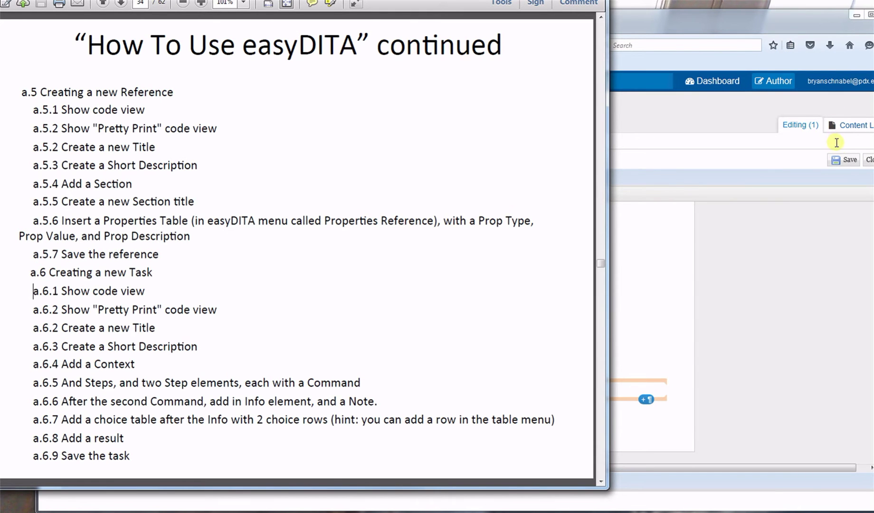
click(847, 160)
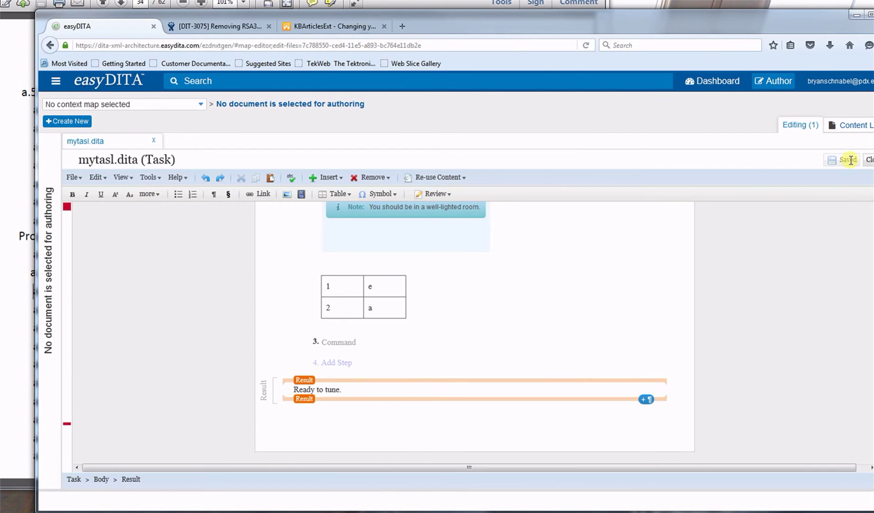
click(67, 424)
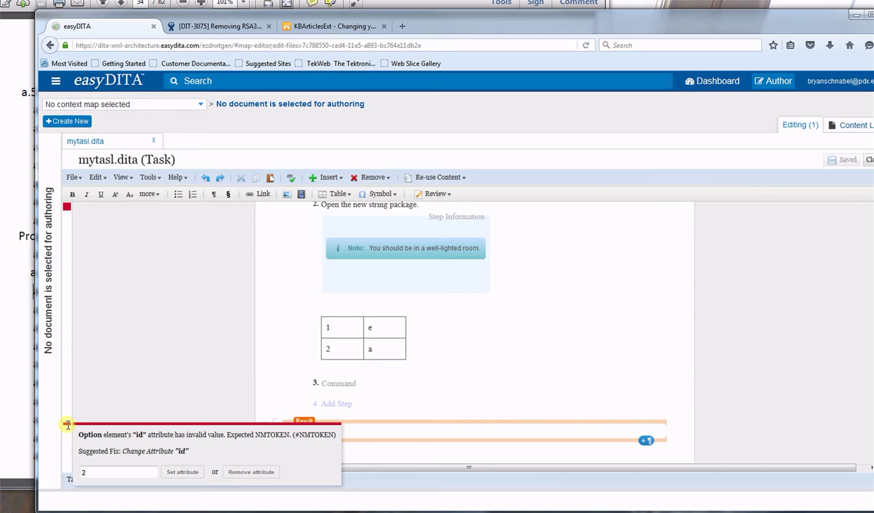
click(176, 472)
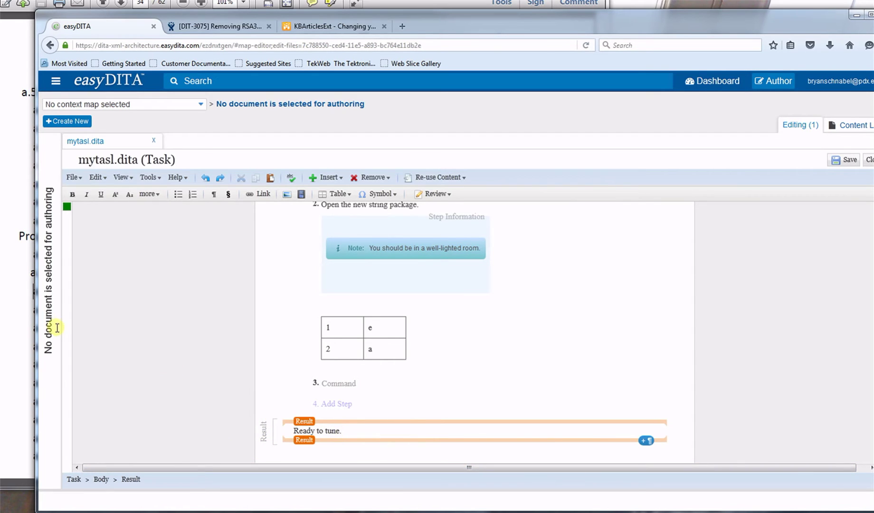
Review the next page of requirements in the assignment PDF, then save and close mytasl.dita
click(18, 328)
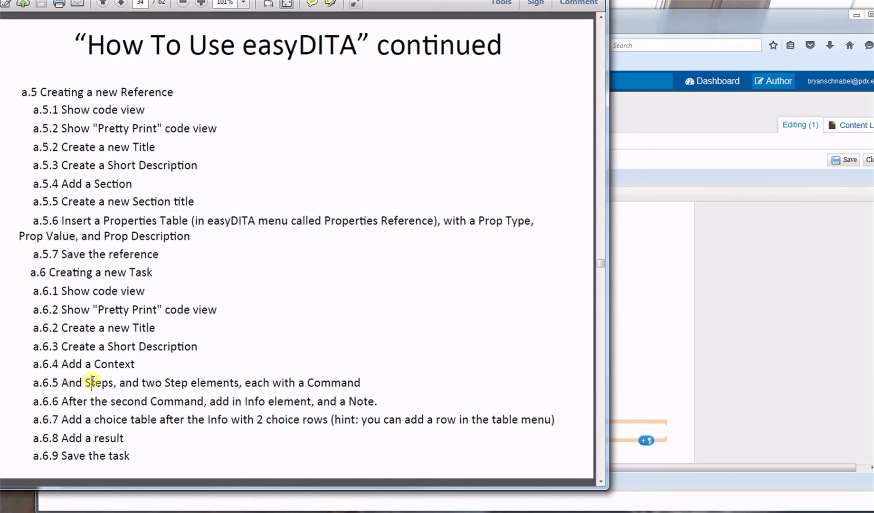
scroll(92, 380, down, 1)
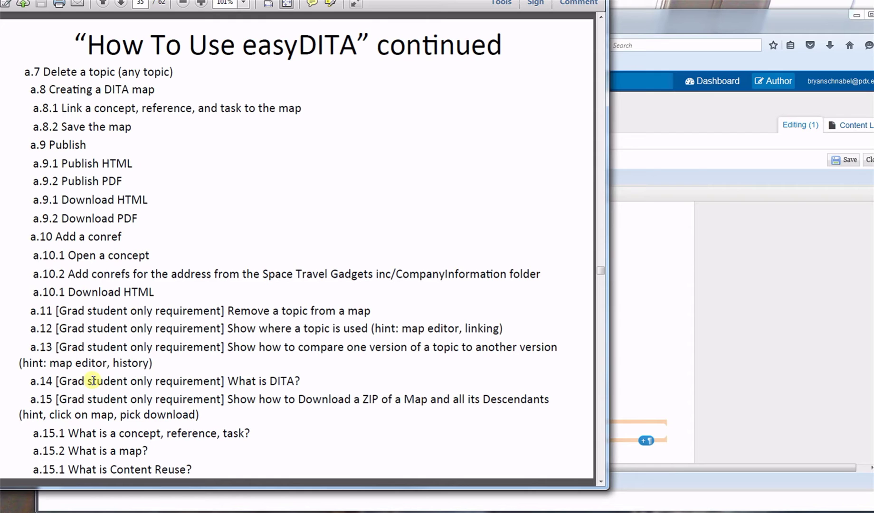
click(718, 294)
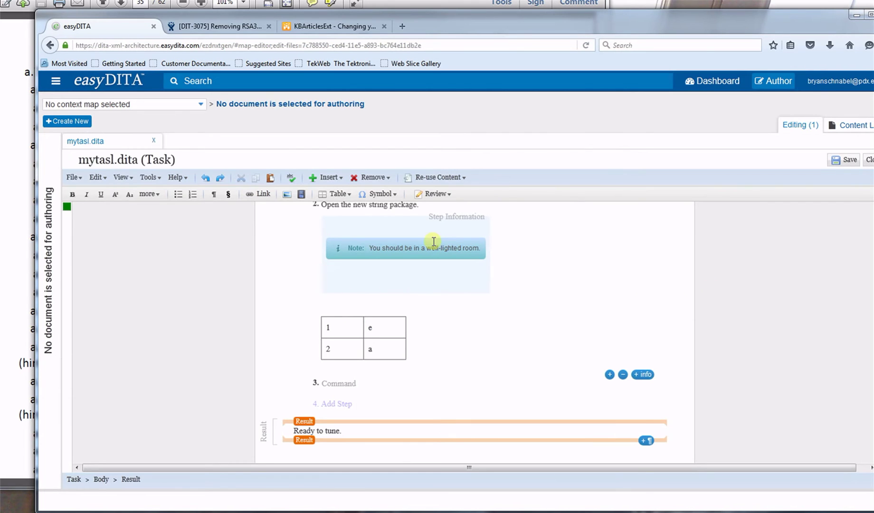
click(848, 160)
click(868, 160)
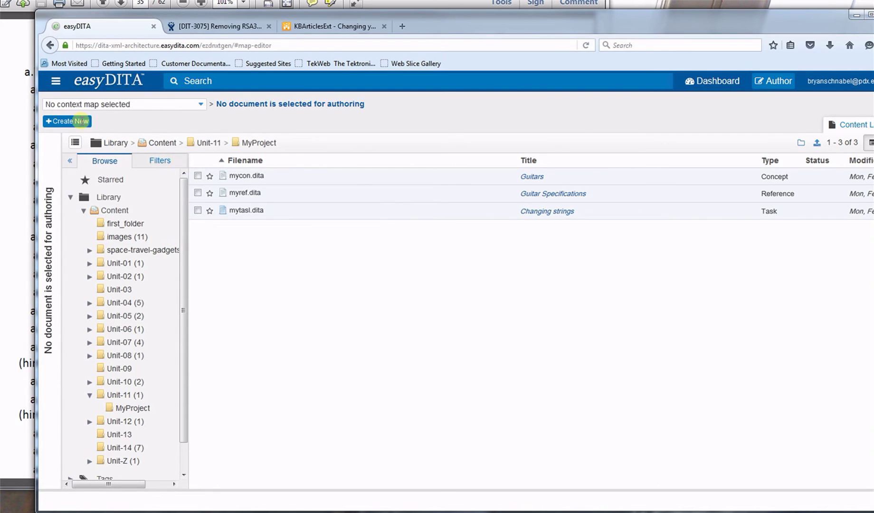
Create a Default Task titled mytask2delete in the MyProject folder without opening it for editing
click(84, 121)
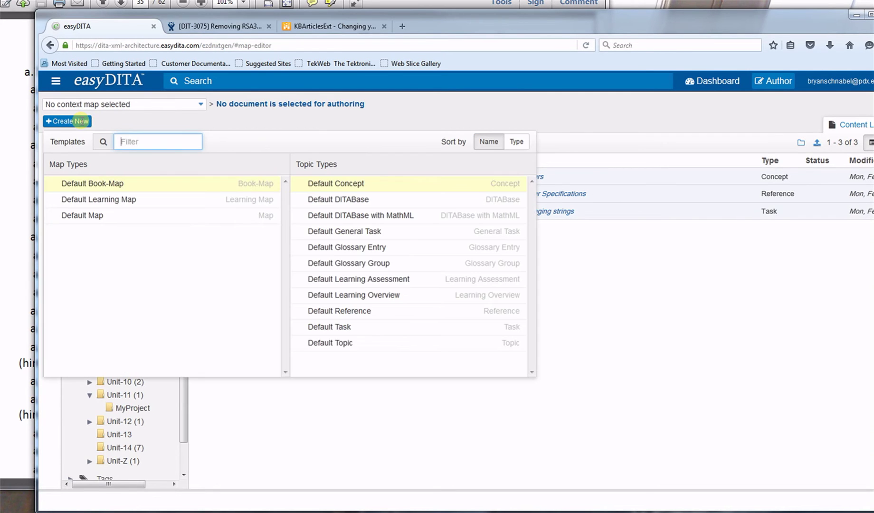
click(337, 326)
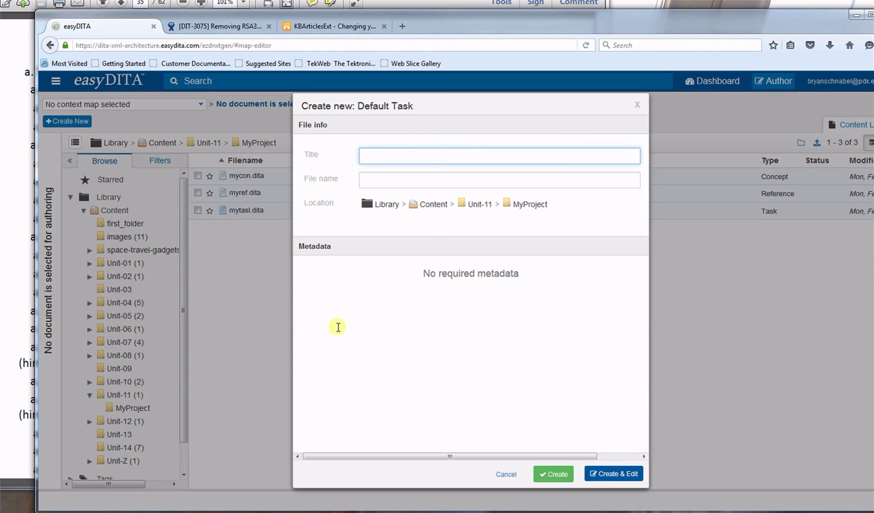
text(mytask2delete)
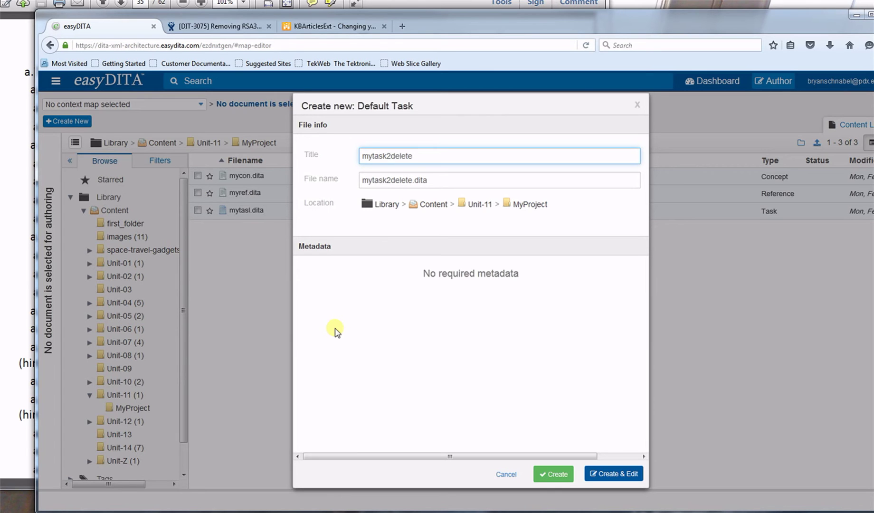
click(563, 477)
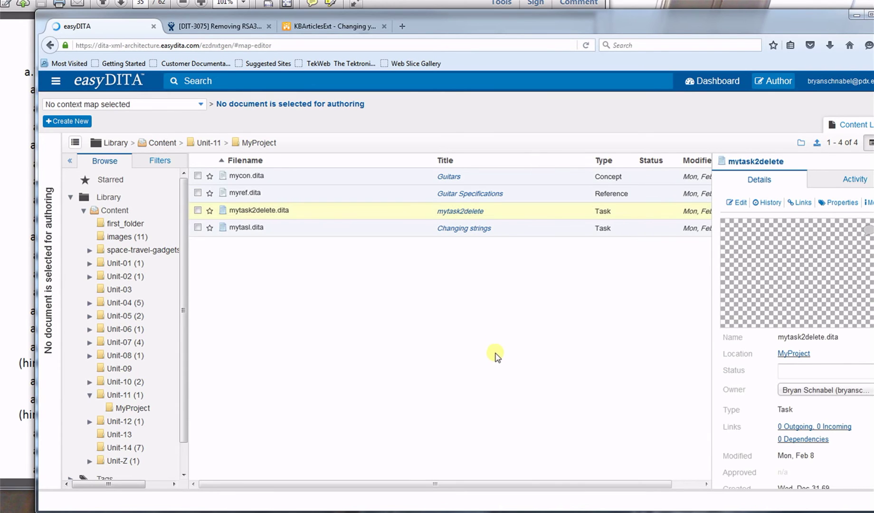
Remove mytask2delete.dita from the MyProject folder without adding a comment
mouse_move(689, 212)
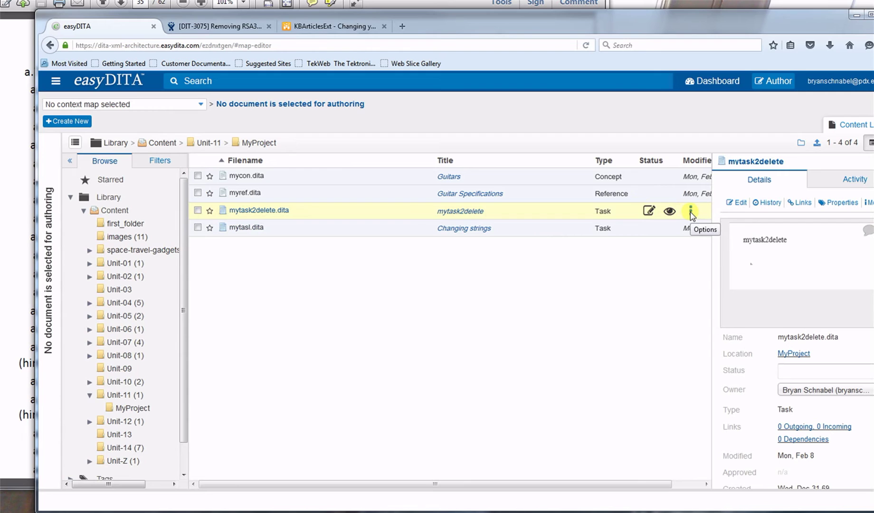
click(691, 212)
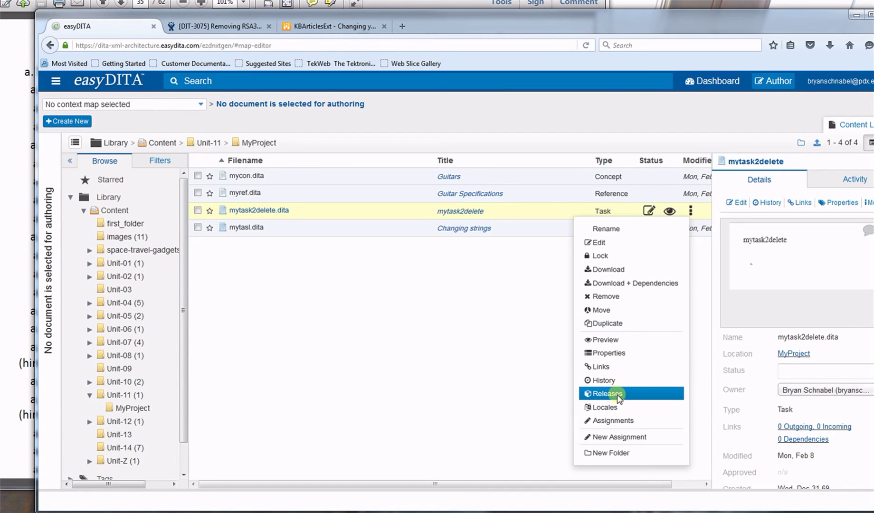
click(615, 302)
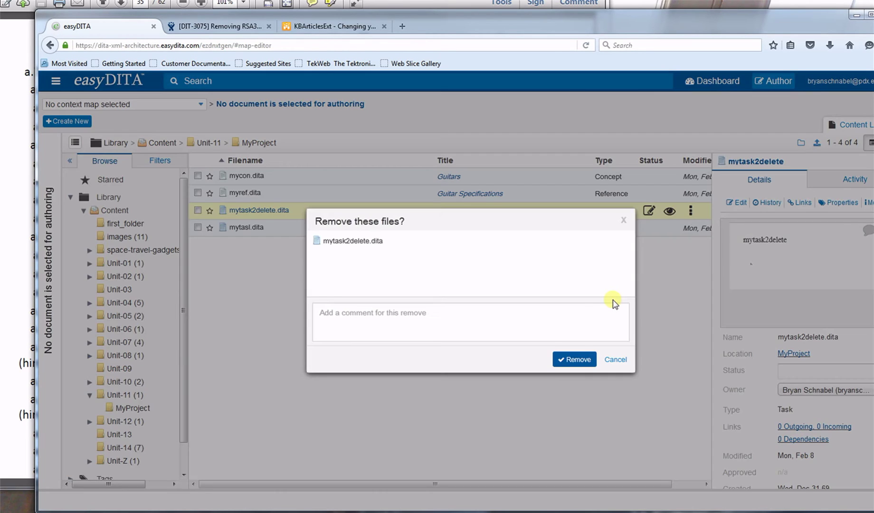
click(576, 360)
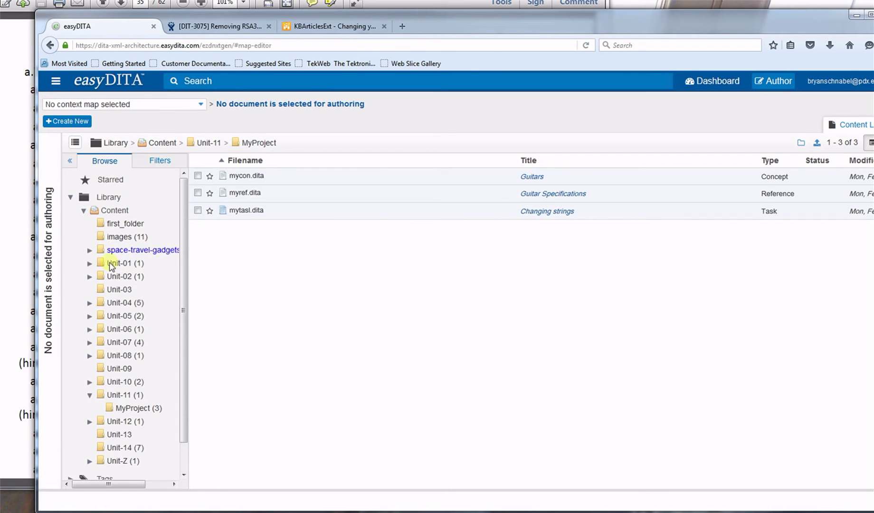
Check the map requirements in the assignment PDF, then create a Default Map titled MyMap in the MyProject folder and open it for editing
click(32, 287)
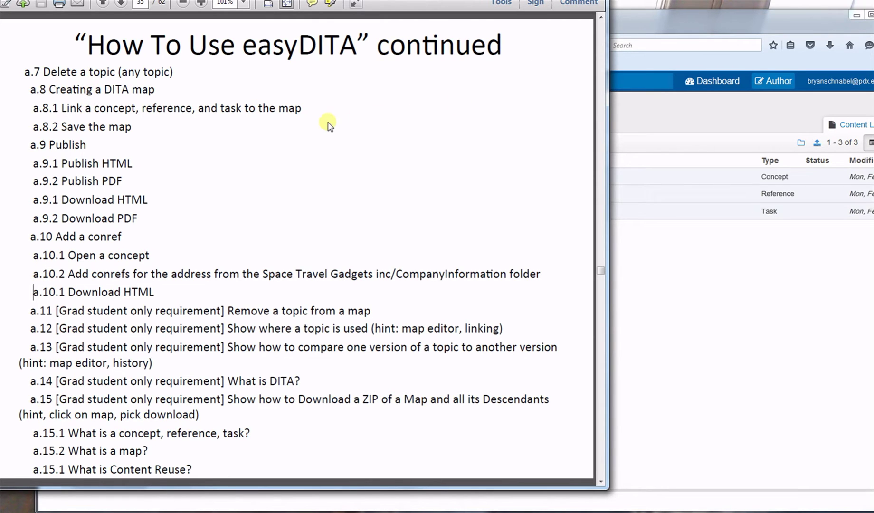
click(723, 22)
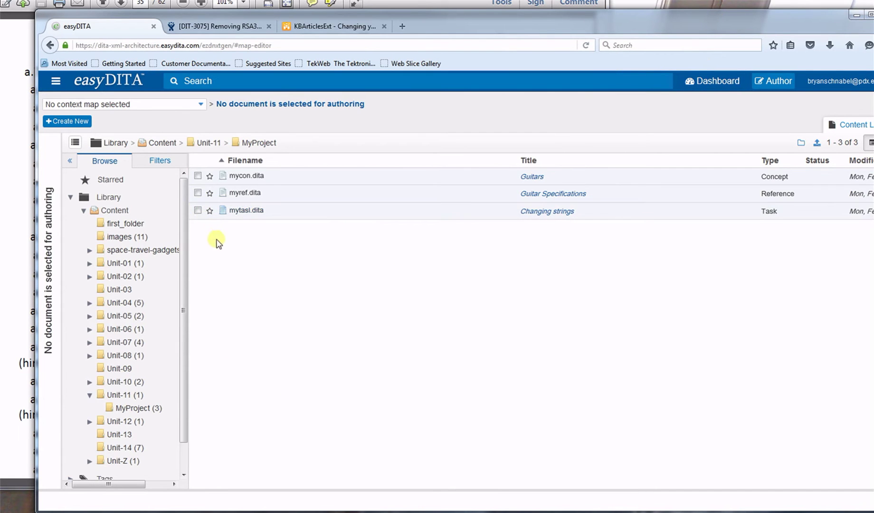
click(68, 122)
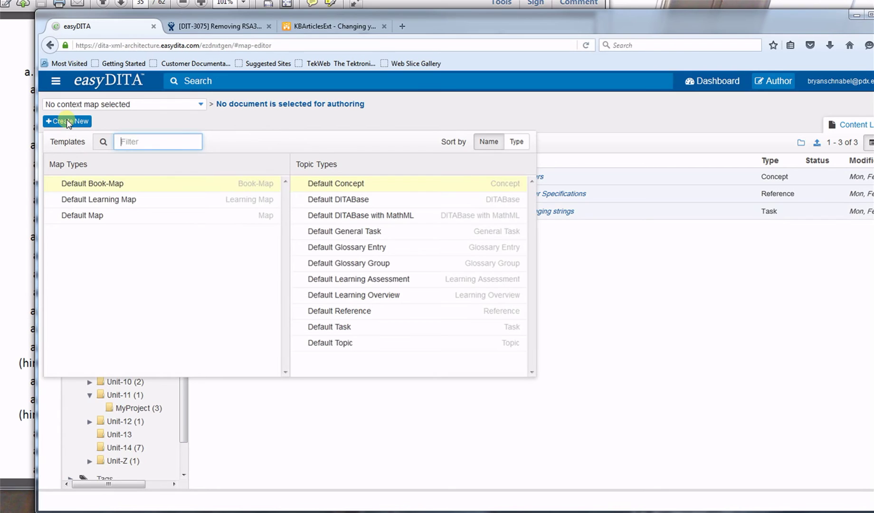
click(82, 215)
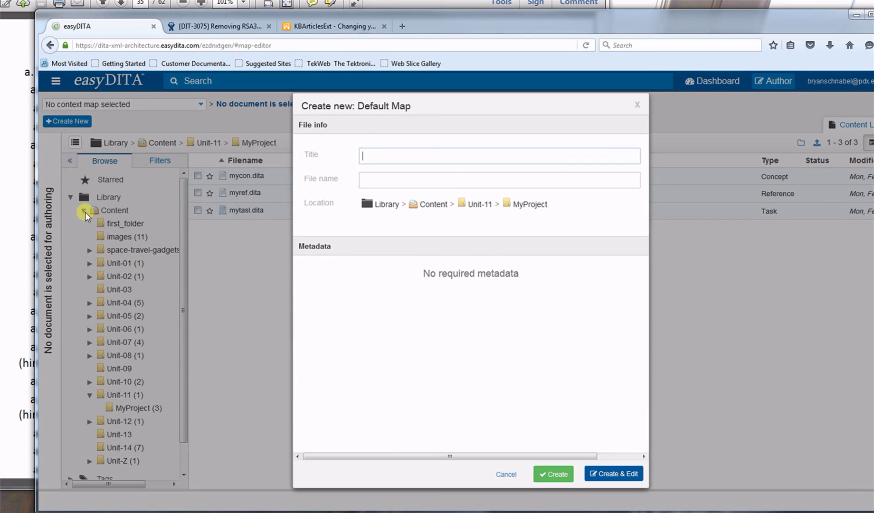
text(MyMap)
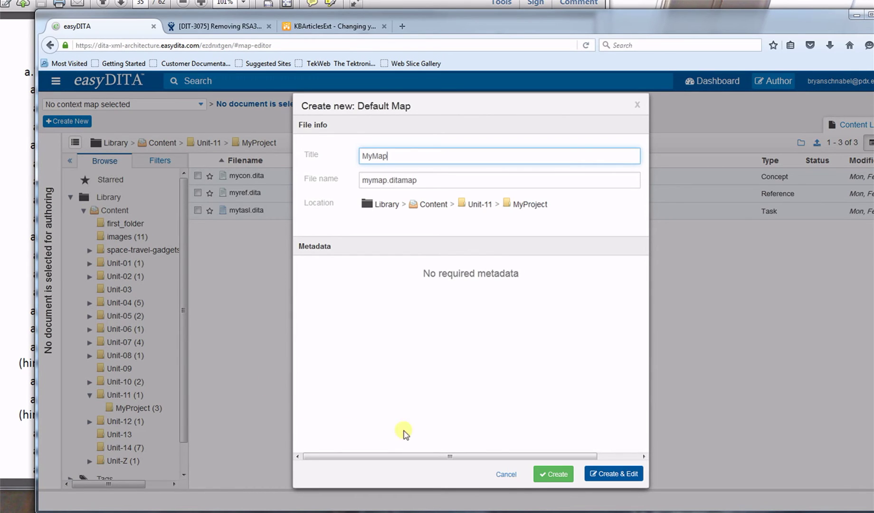
click(611, 475)
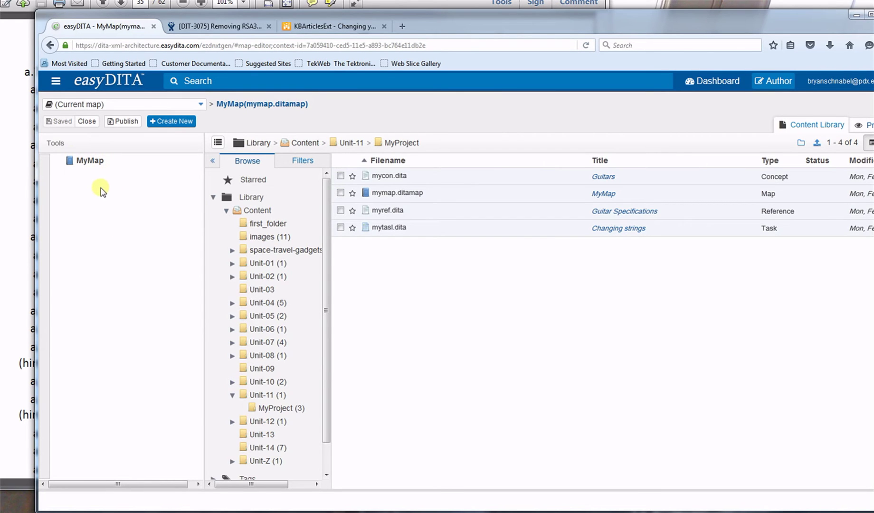
Insert mycon.dita, myref.dita and mytasl.dita into MyMap as topicrefs in that order, then save the map
click(17, 235)
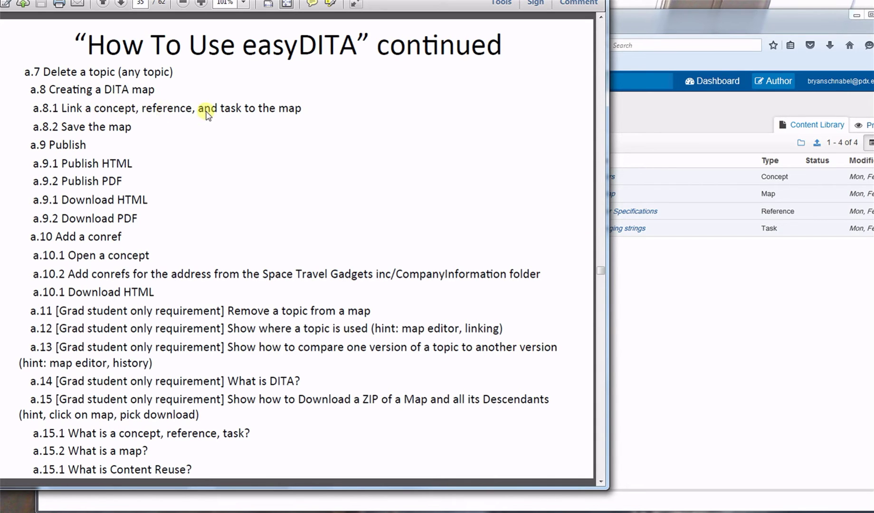
click(658, 335)
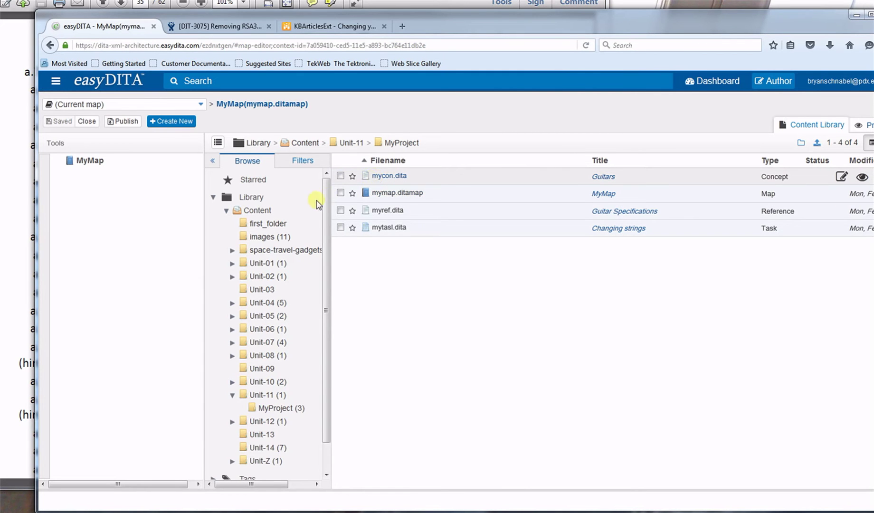
drag(318, 205, 116, 187)
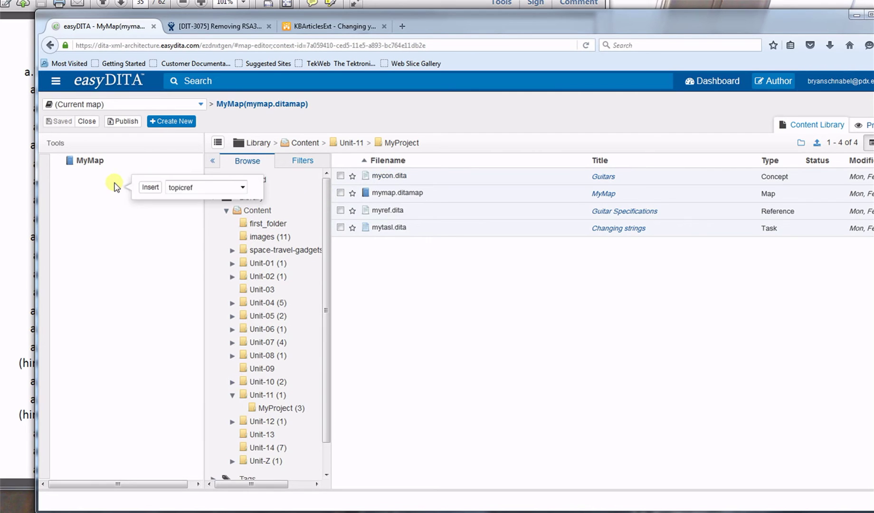
click(150, 187)
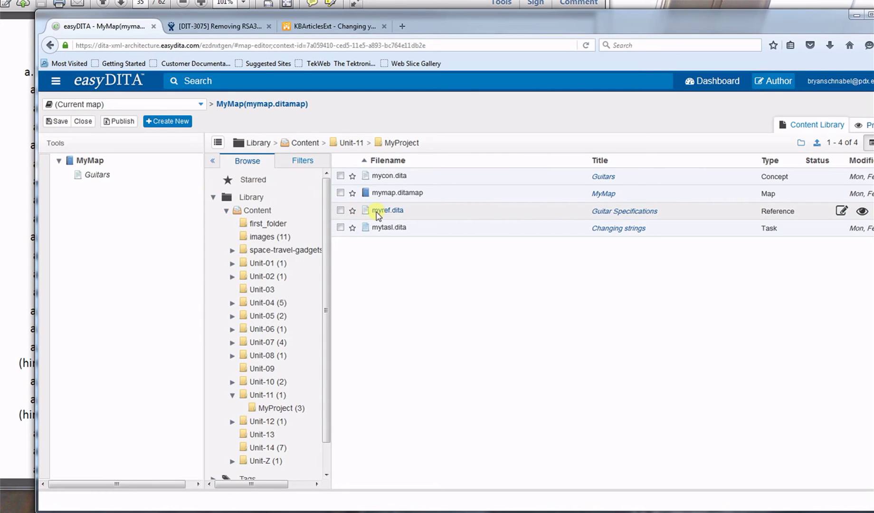
drag(377, 215, 131, 205)
click(171, 212)
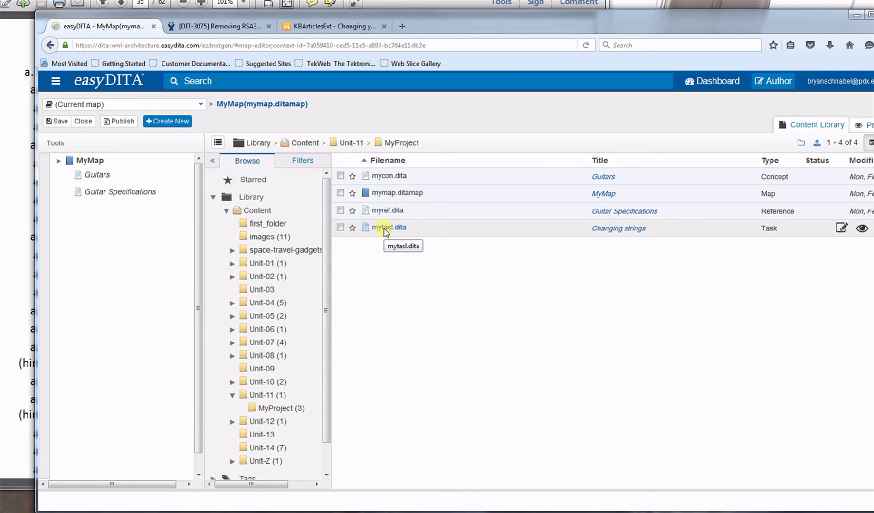
drag(385, 231, 130, 231)
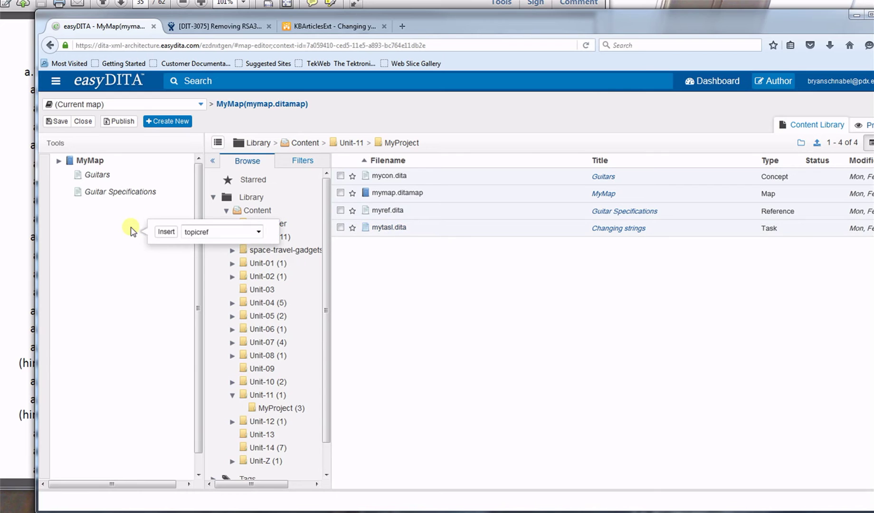
click(167, 232)
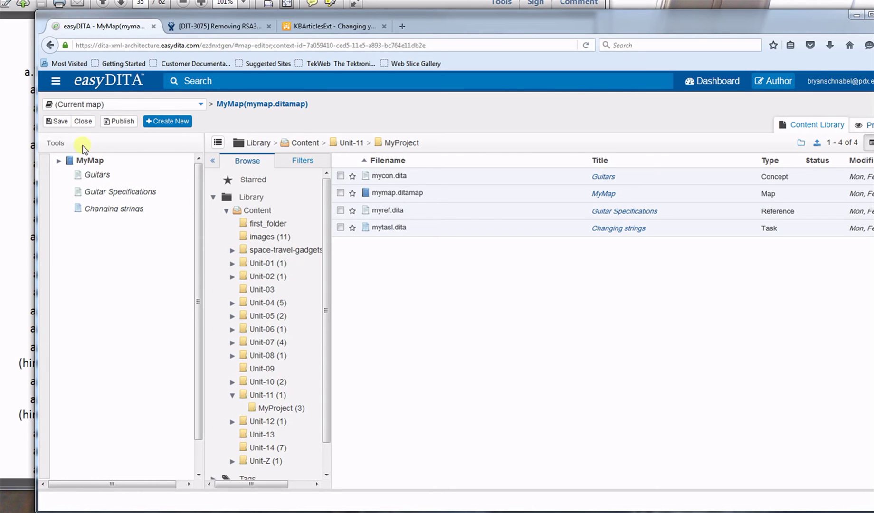
click(60, 122)
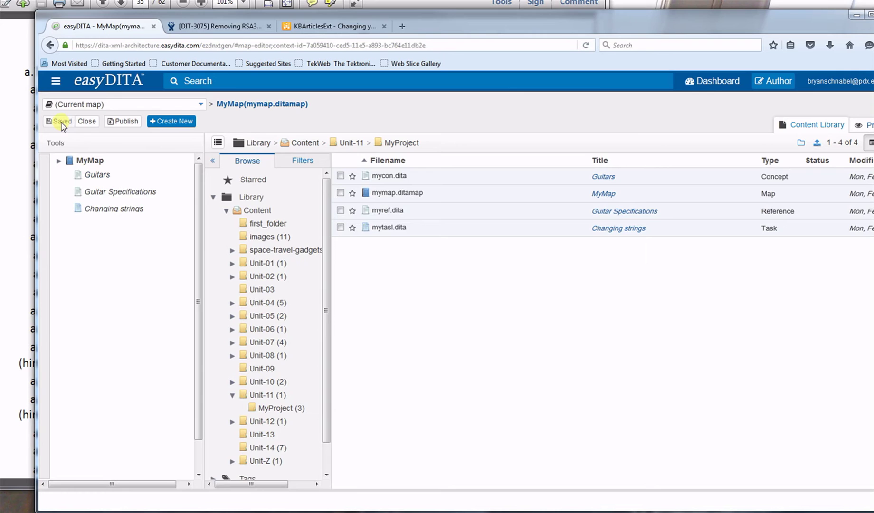
Publish MyMap through the DITA Open Toolkit with the description My HTML, the Basic 1.5.3 scenario and the xhtml transtype
click(26, 163)
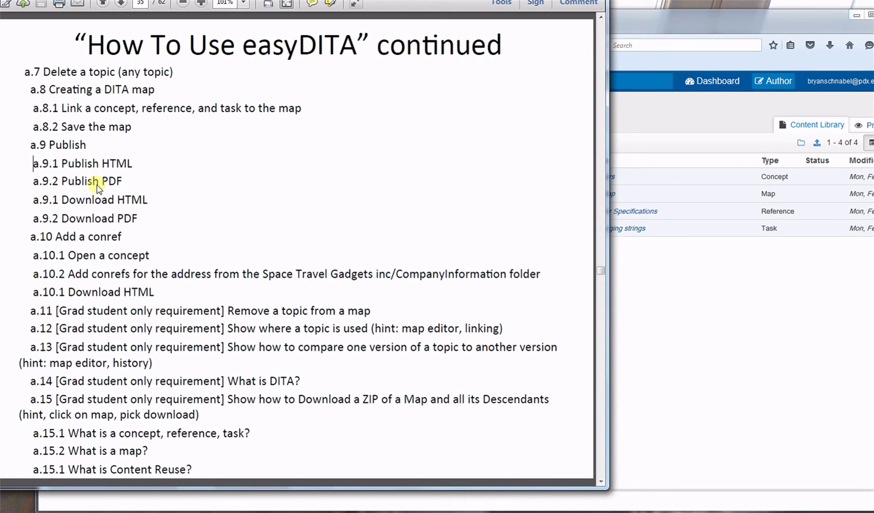
click(709, 270)
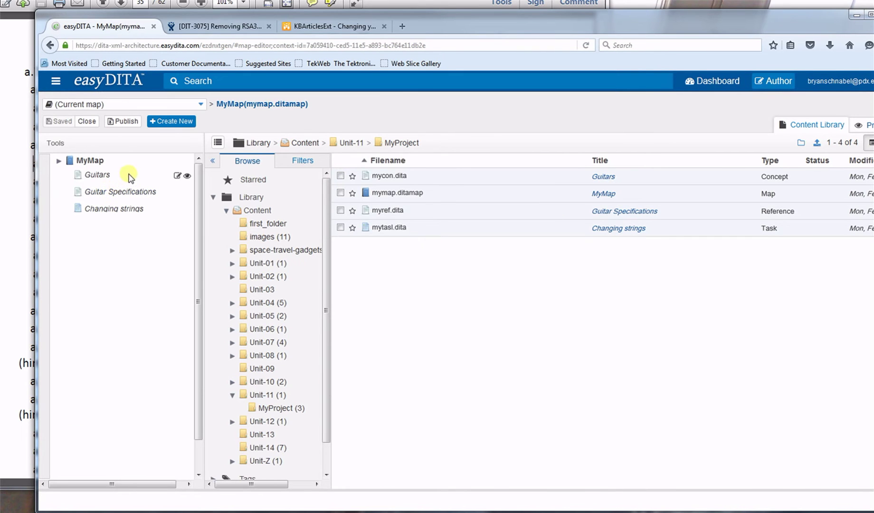
click(90, 160)
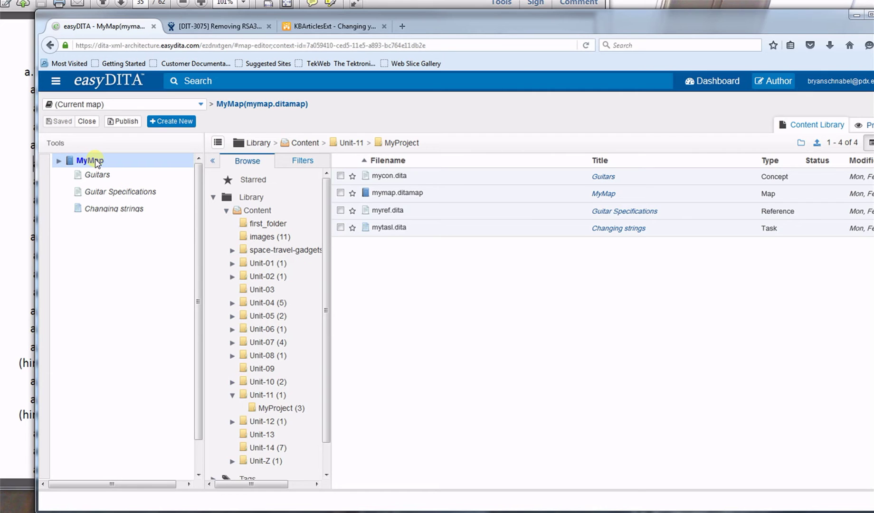
click(121, 121)
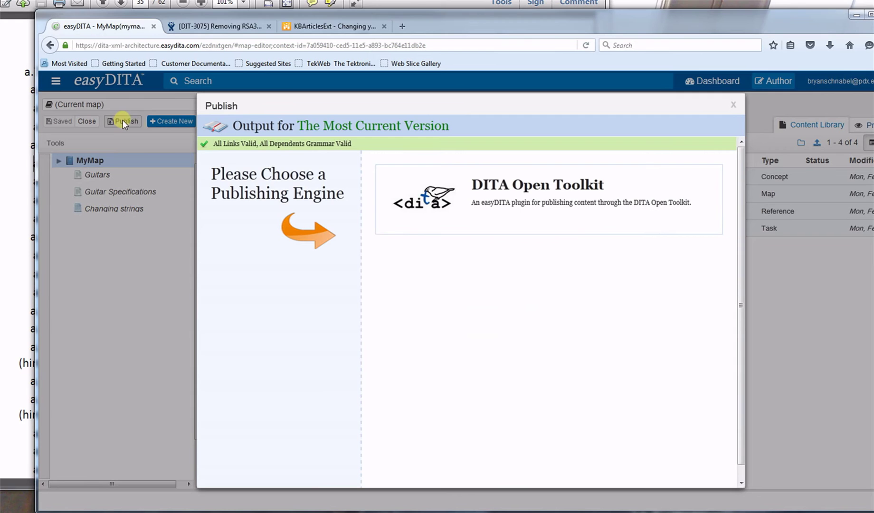
click(525, 188)
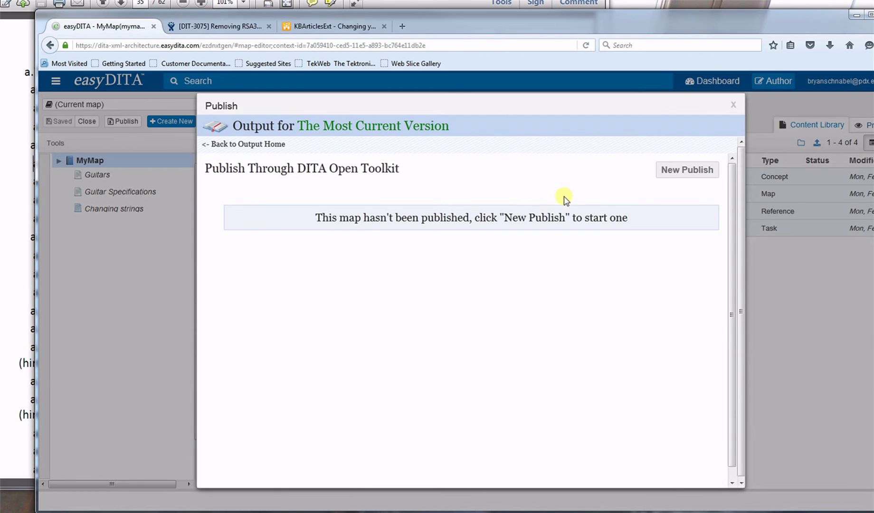
click(681, 170)
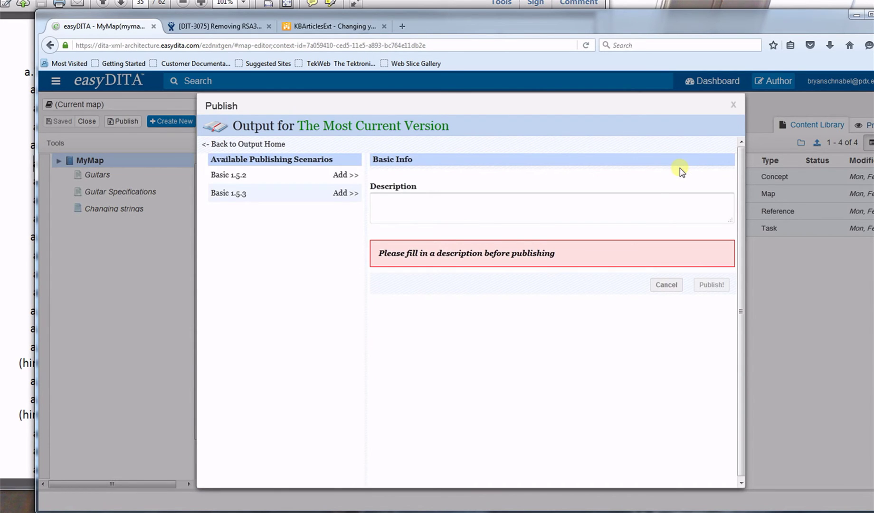
click(497, 209)
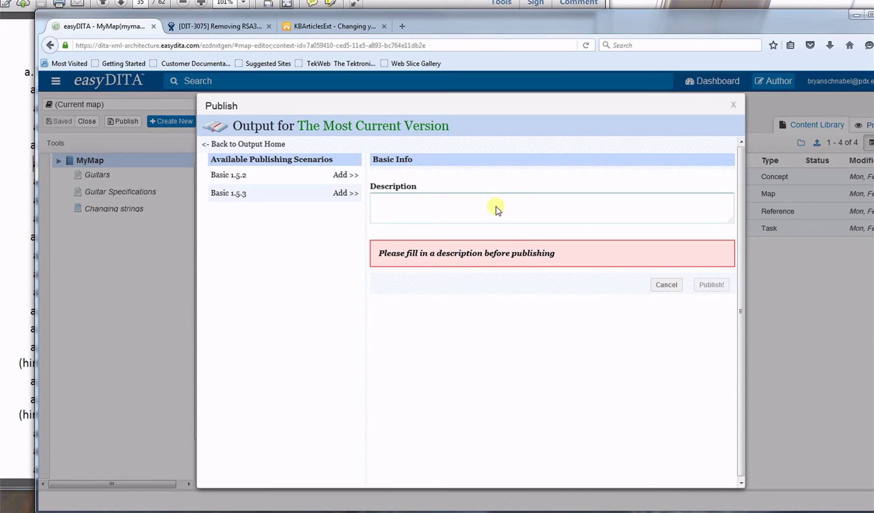
text(My HTML)
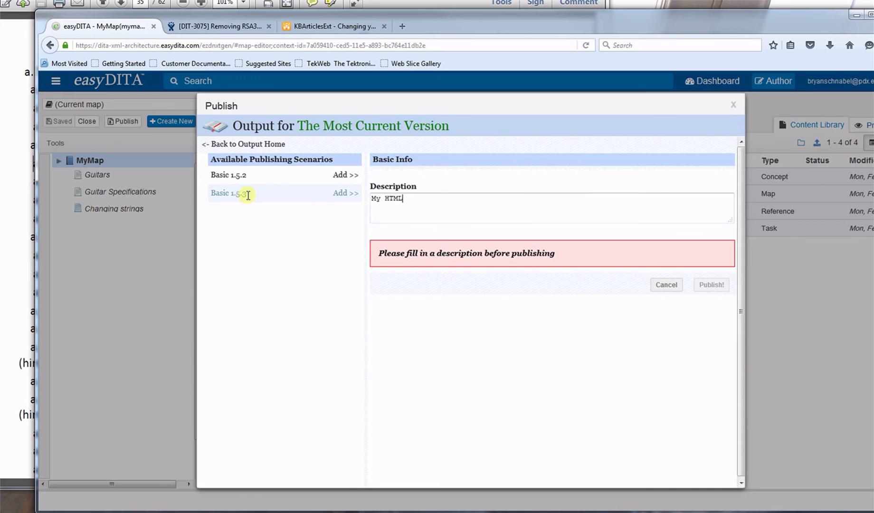
click(341, 193)
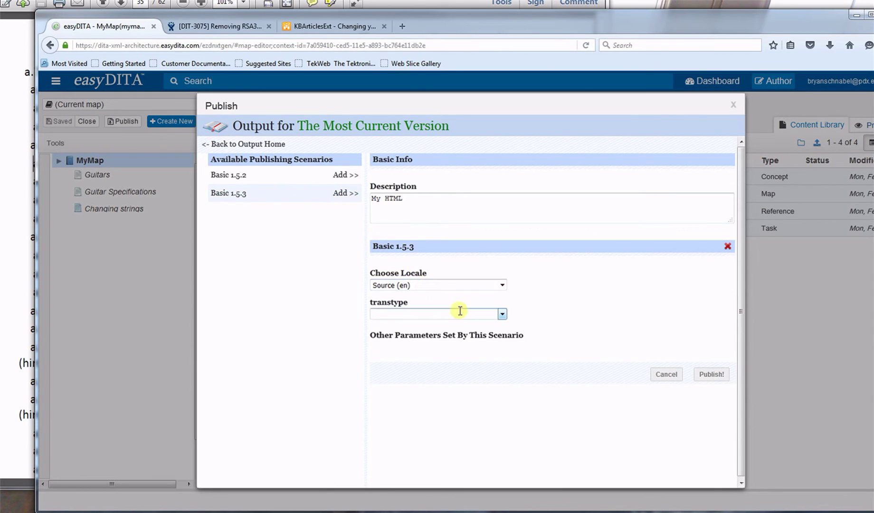
click(502, 314)
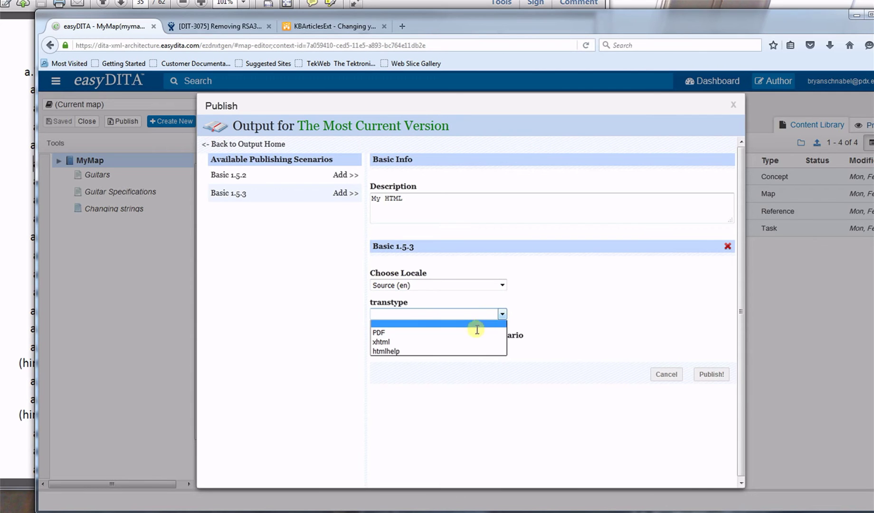
click(468, 341)
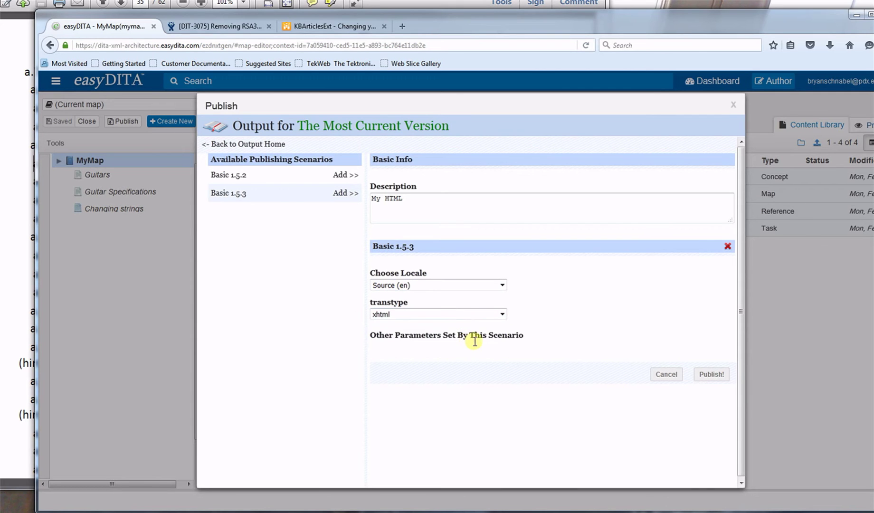
click(696, 375)
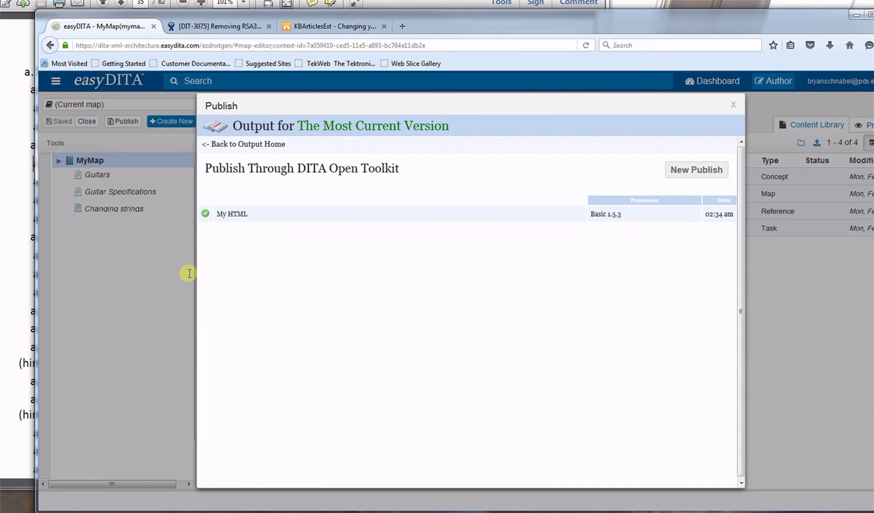
Publish MyMap again with the description My pdf and the PDF transtype, using the Basic 1.5.3 scenario
click(679, 168)
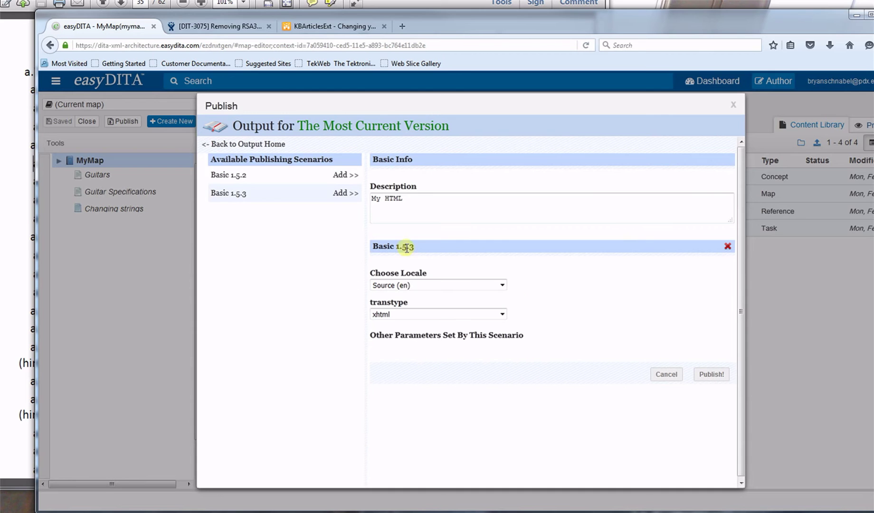
click(375, 219)
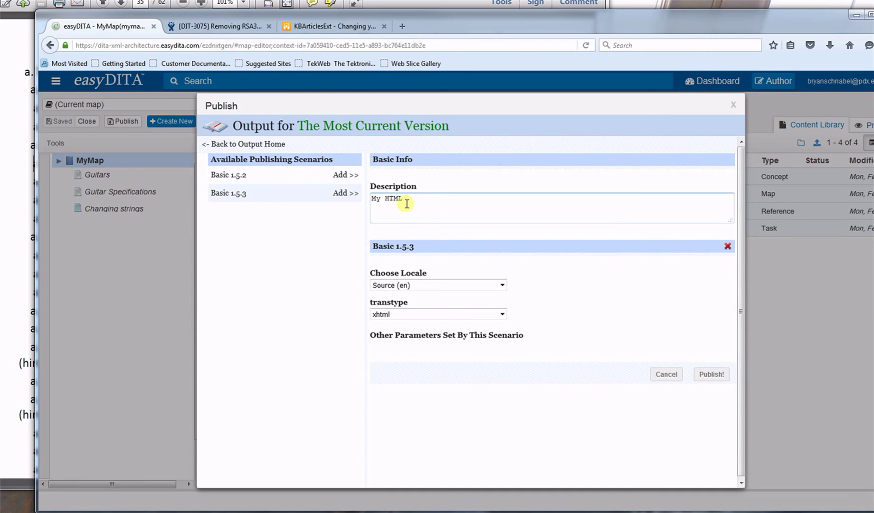
drag(404, 199, 387, 199)
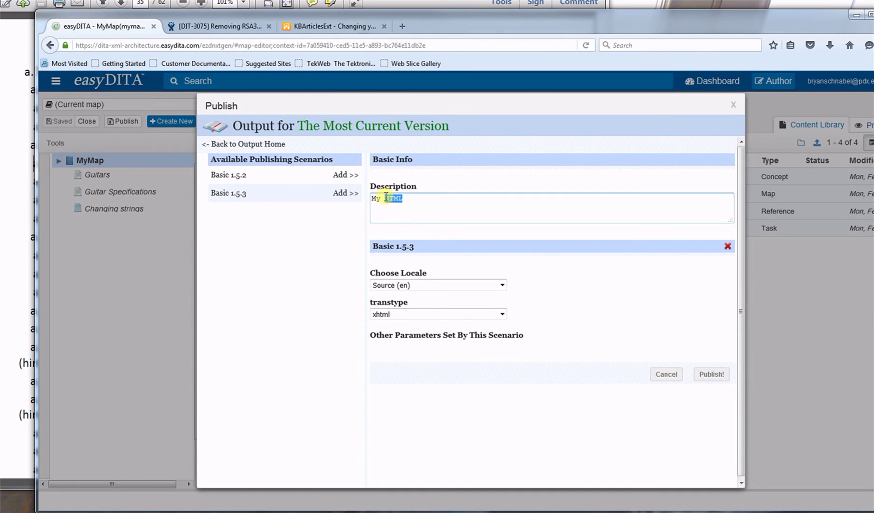
text(X)
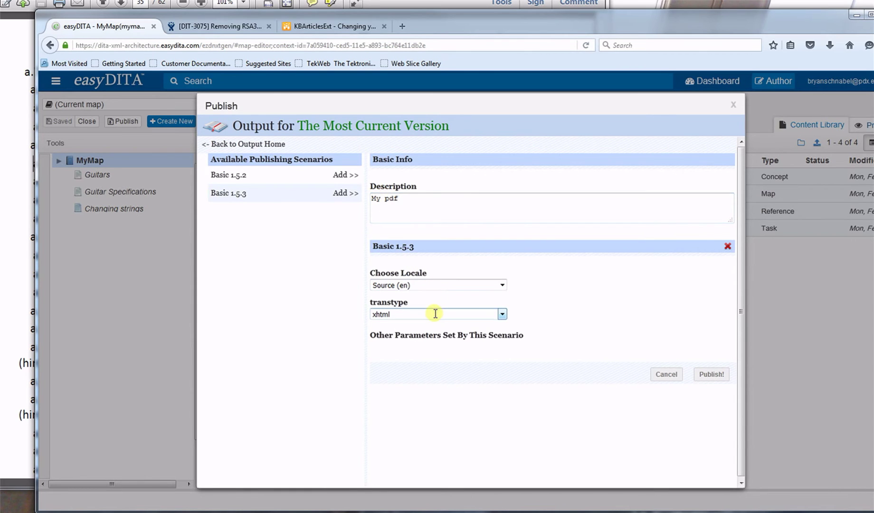
click(502, 314)
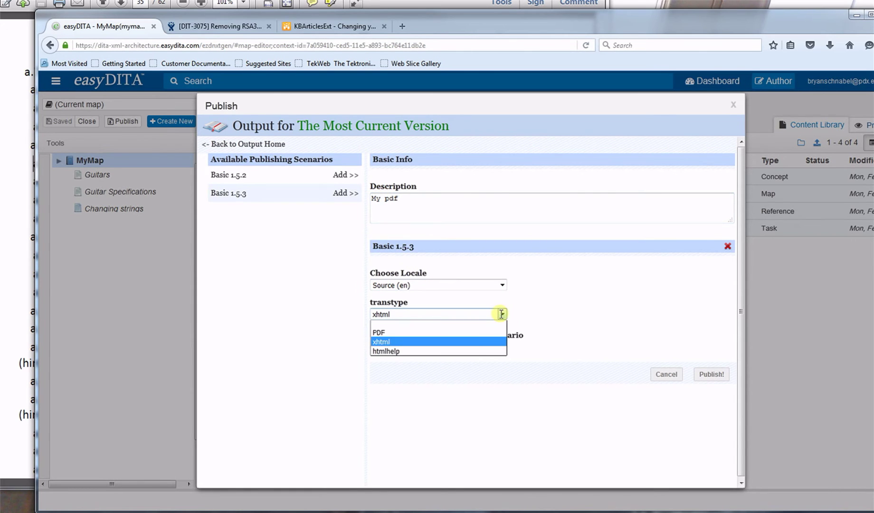
click(473, 333)
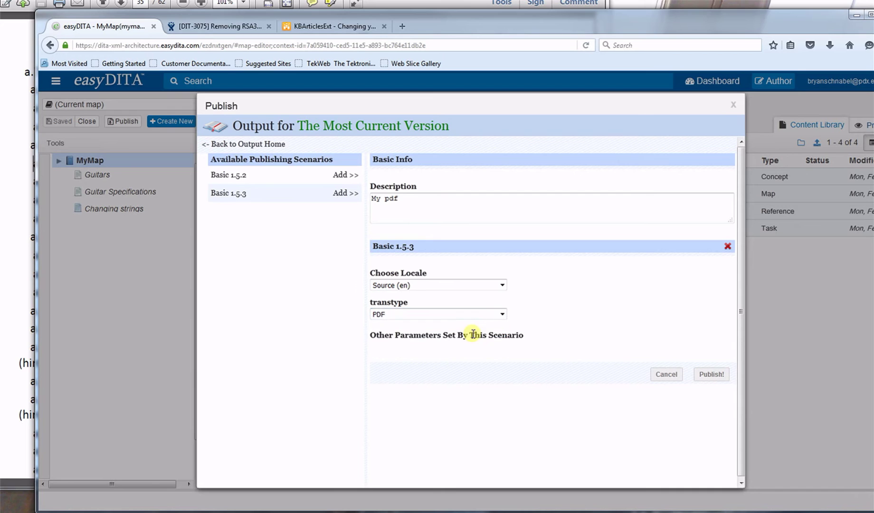
click(705, 375)
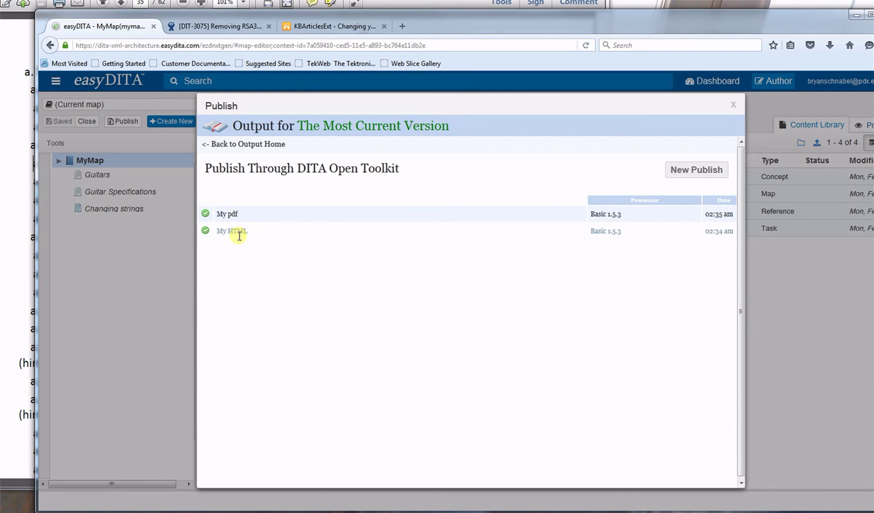
Check the download requirements in the assignment PDF, then download the My HTML output as a zip into the Desktop's DITA-class\downloads folder
click(24, 240)
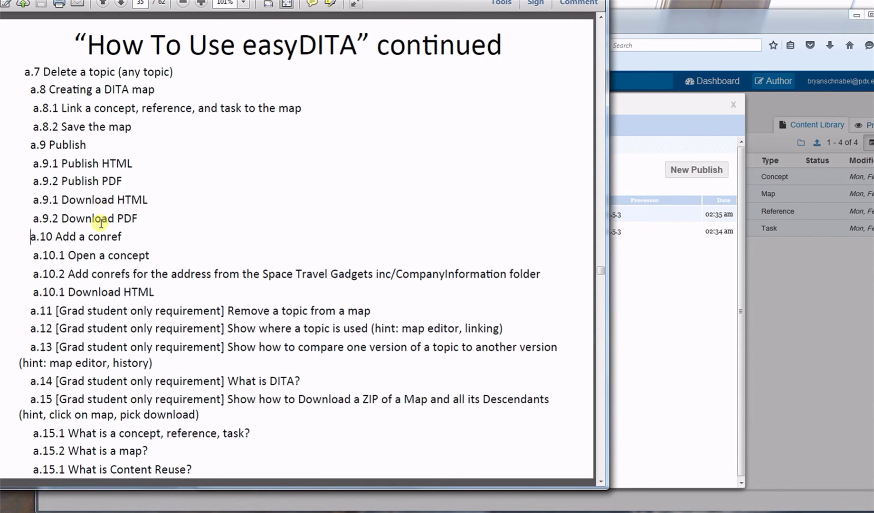
click(648, 272)
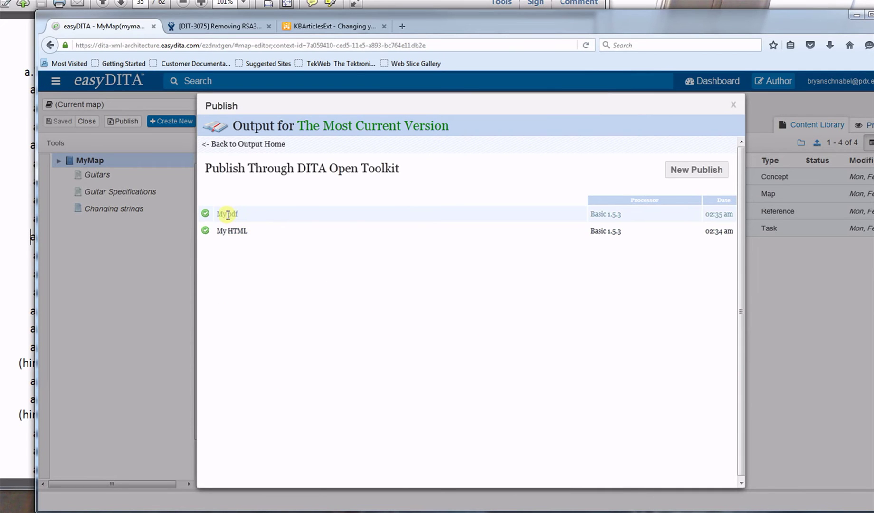
click(235, 231)
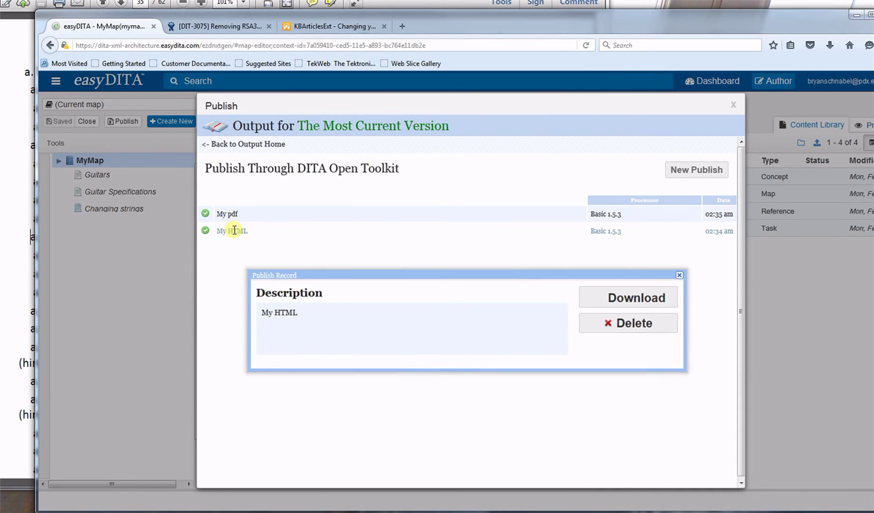
click(616, 296)
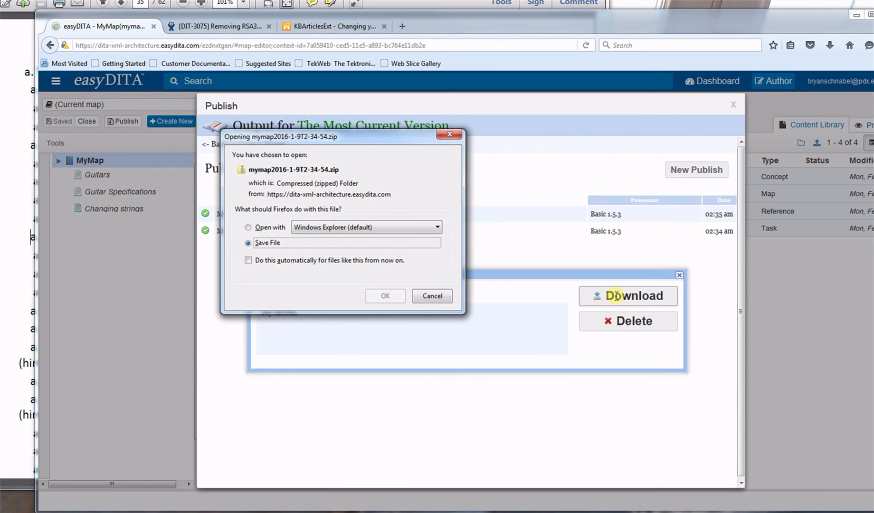
click(384, 295)
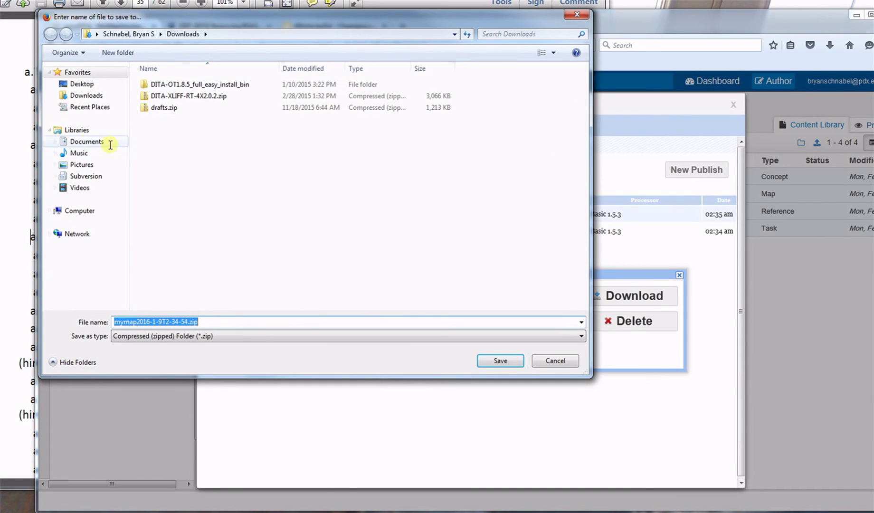
click(78, 83)
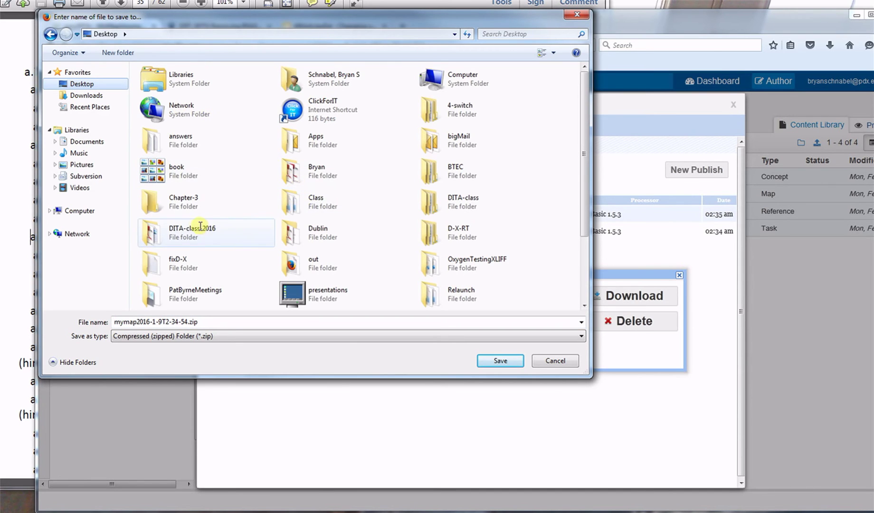
double_click(435, 198)
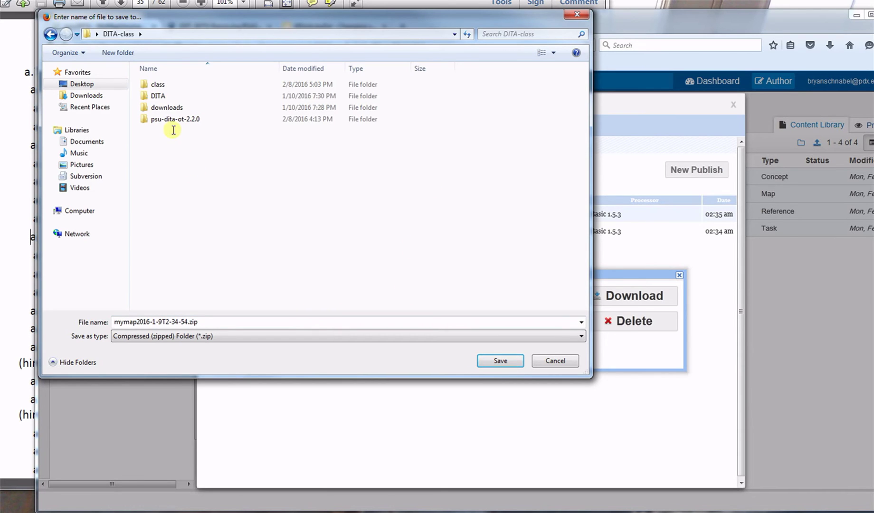
double_click(172, 108)
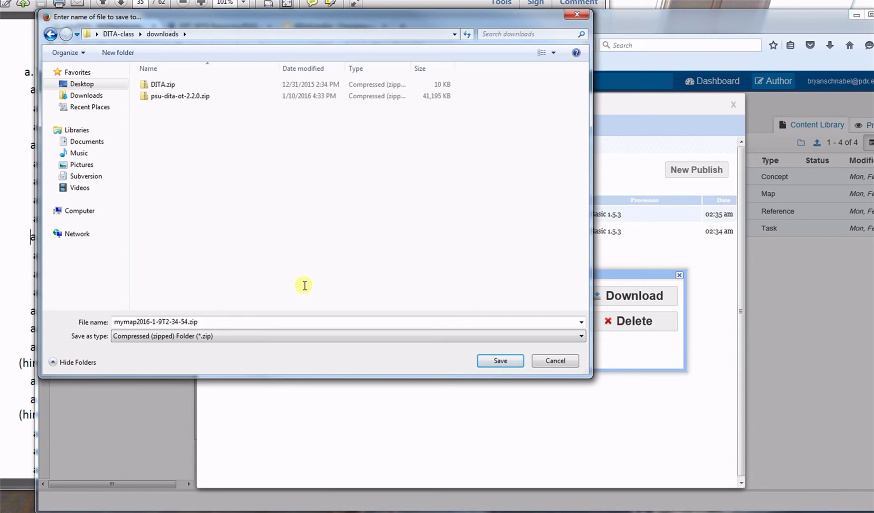
click(494, 362)
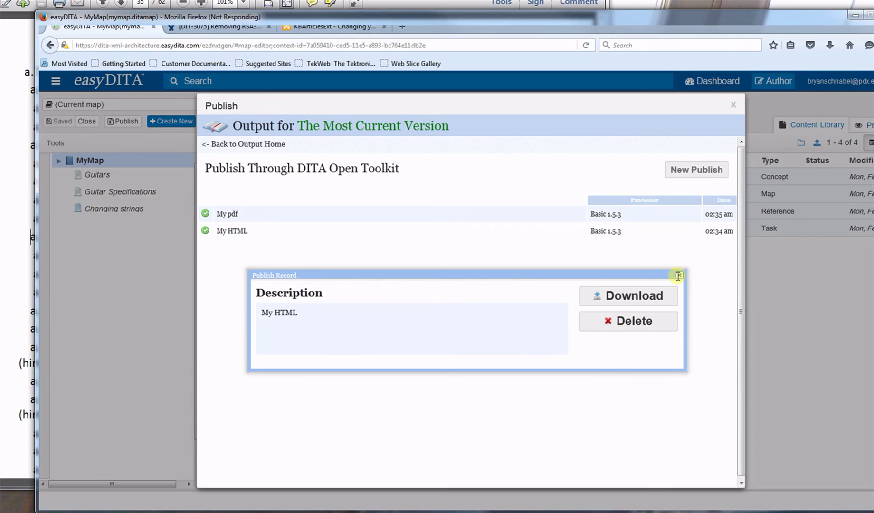
click(595, 297)
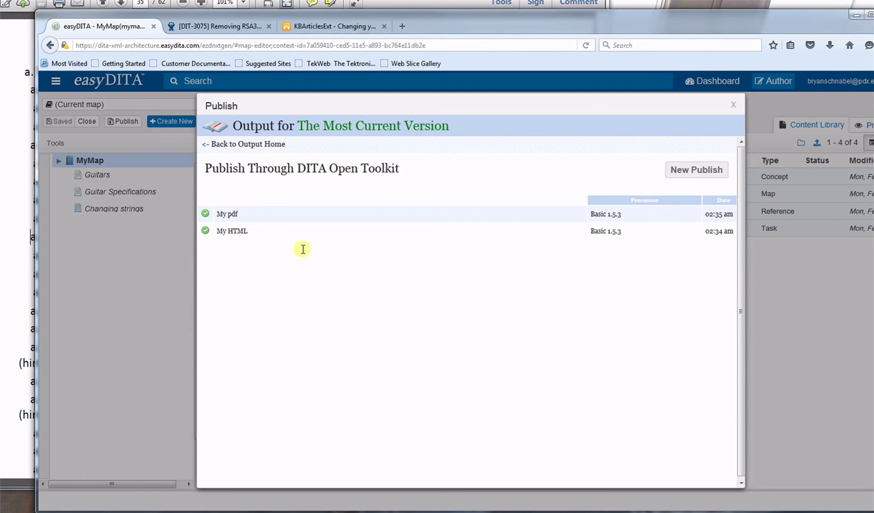
Download the My pdf output as mymap2016-1-9T2-35-26.zip into the same DITA-class\downloads folder and close its publish record
click(230, 215)
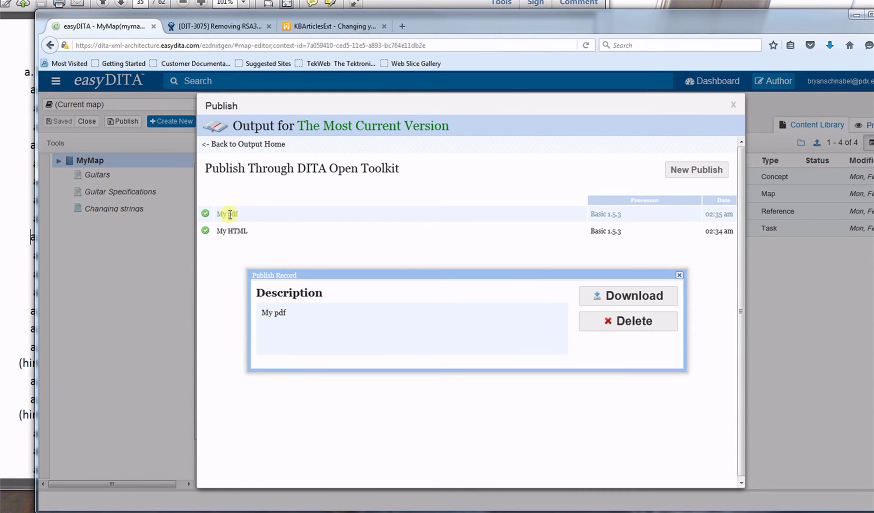
click(615, 296)
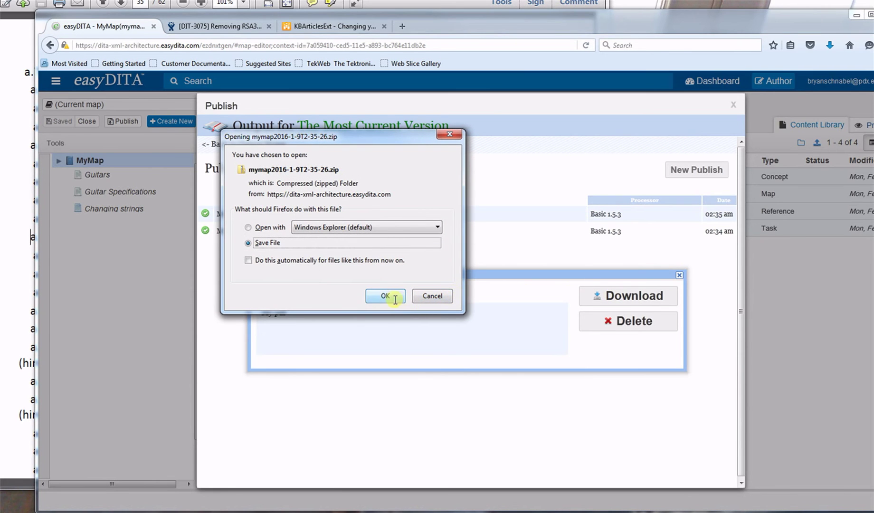
click(384, 296)
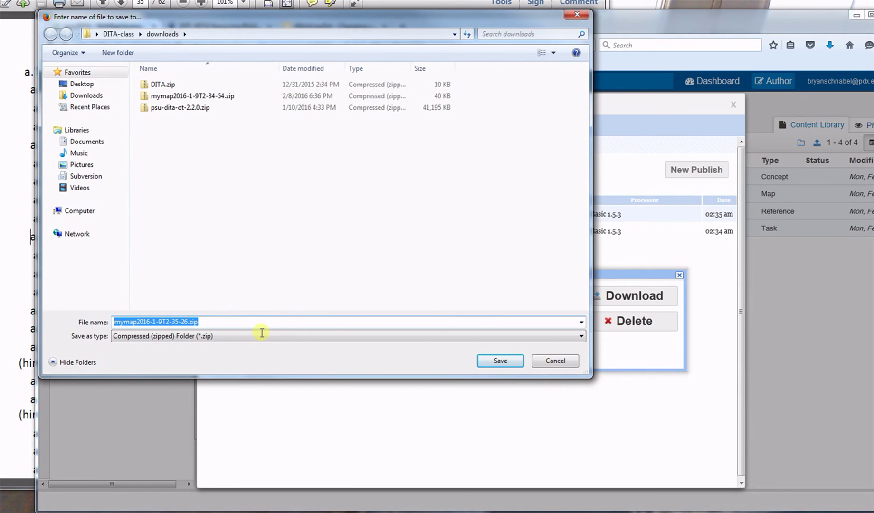
click(491, 360)
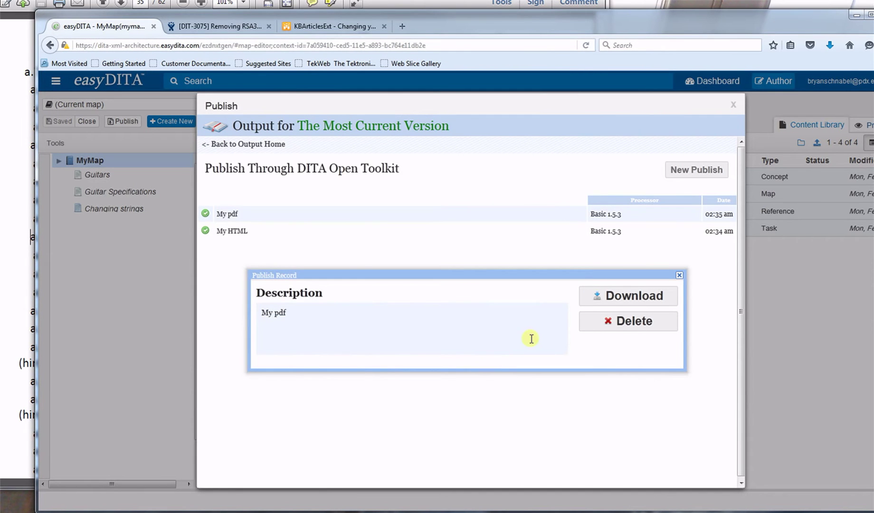
click(679, 275)
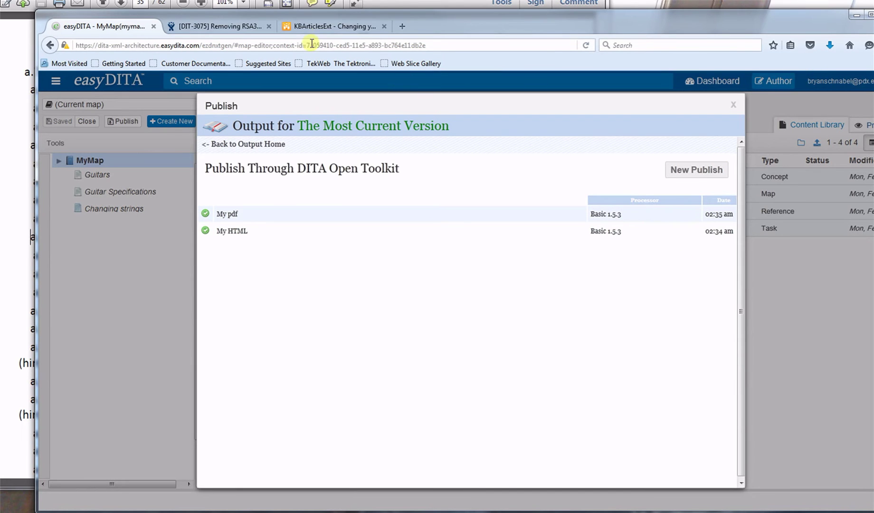
Move the browser and PDF windows aside to reveal the desktop, then open the downloads folder inside DITA-class
drag(332, 15, 545, 40)
click(194, 97)
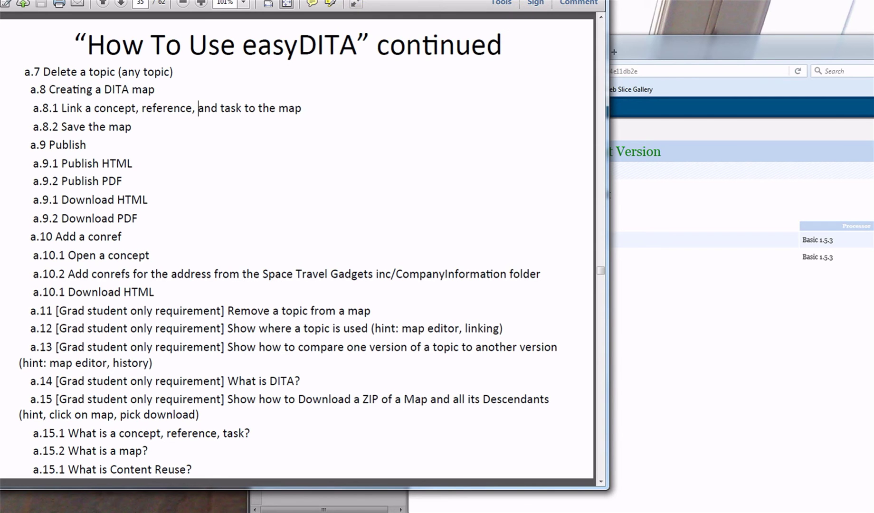
drag(198, 109, 228, 109)
drag(194, 5, 394, 57)
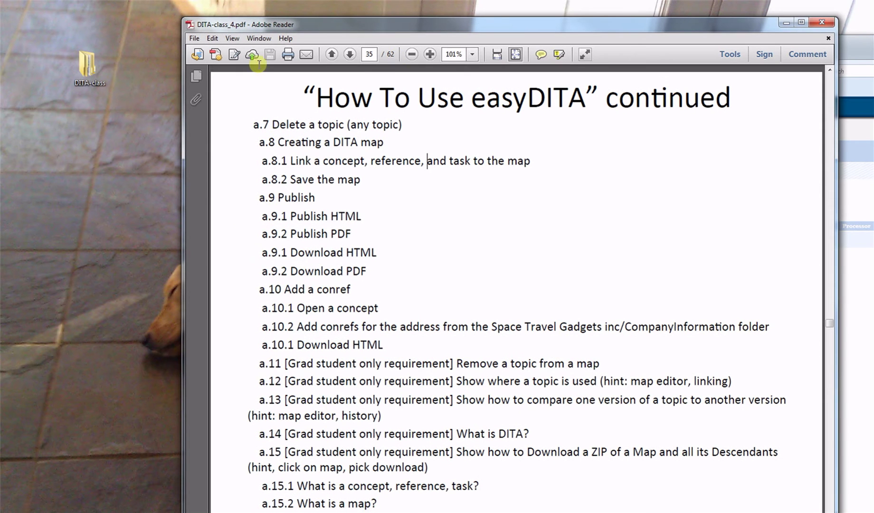
click(96, 65)
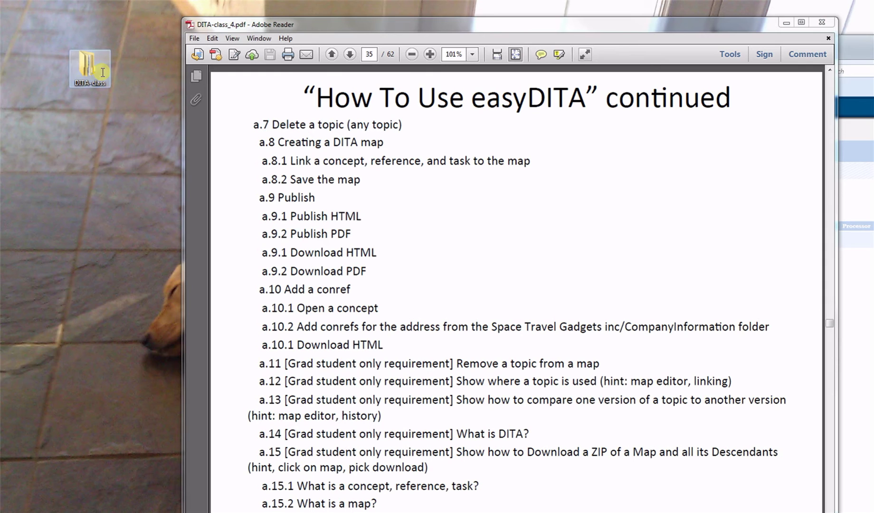
click(94, 113)
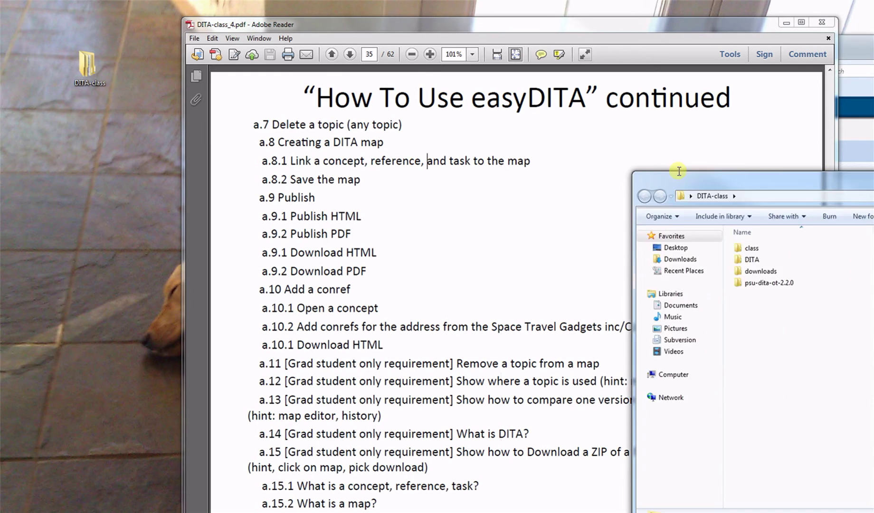
drag(704, 143, 414, 97)
click(396, 192)
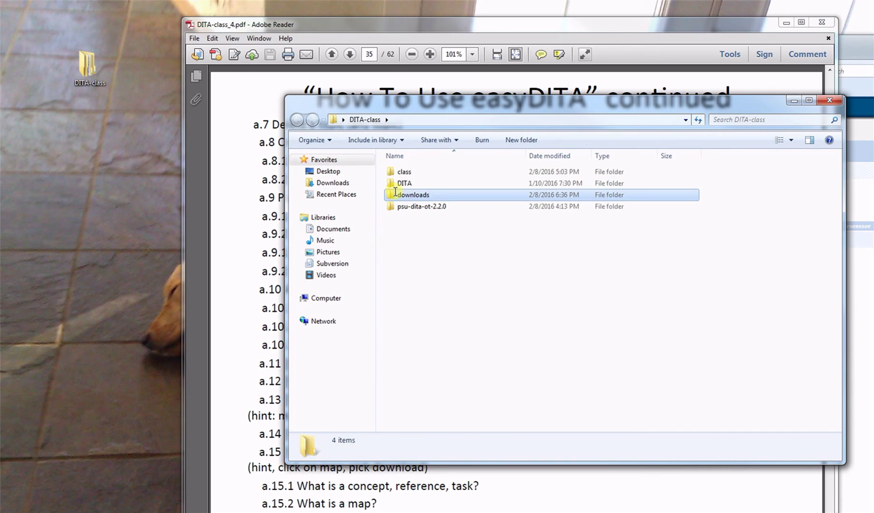
double_click(396, 192)
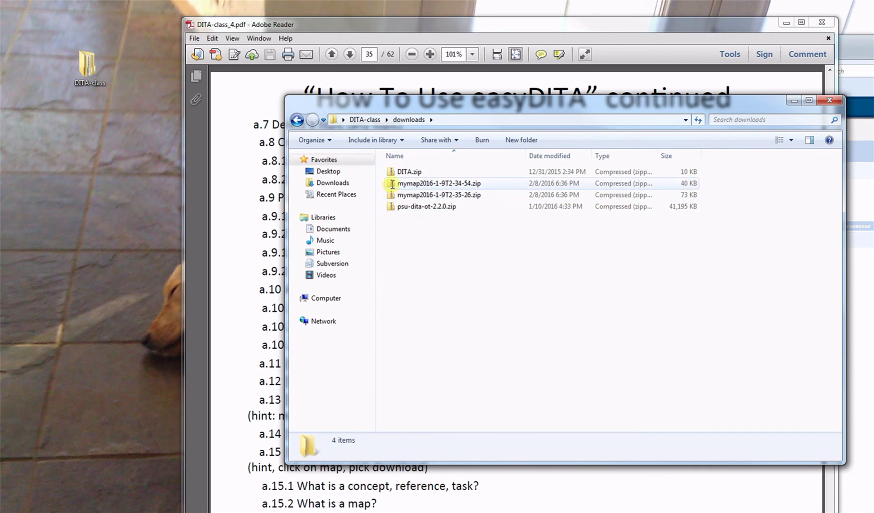
Extract mymap2016-1-9T2-34-54.zip into a folder of the same name in downloads
click(392, 184)
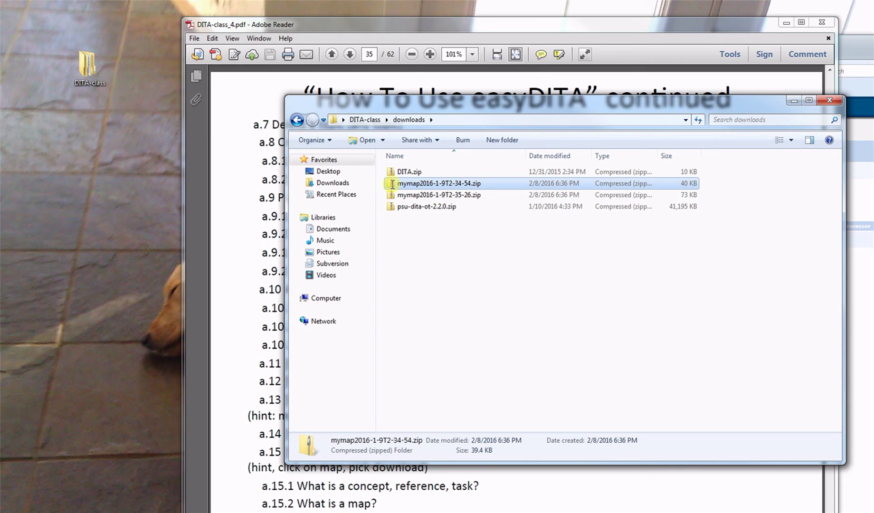
right_click(393, 184)
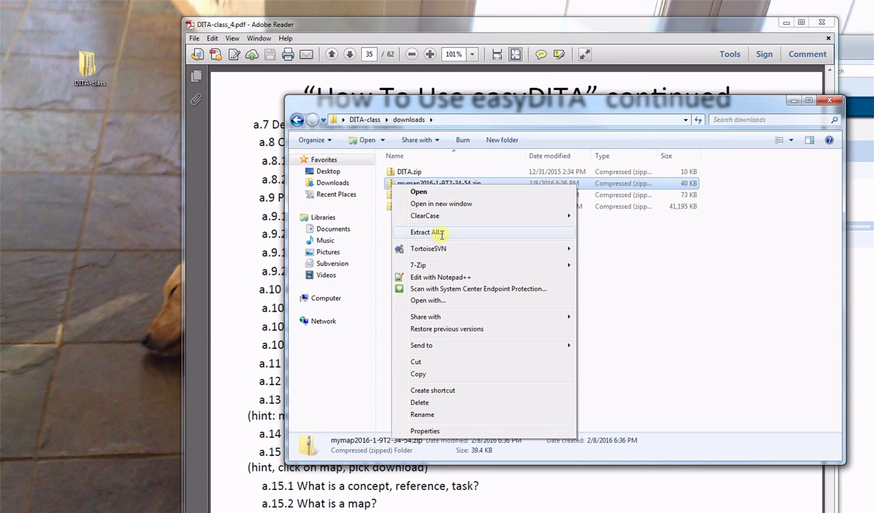
click(442, 233)
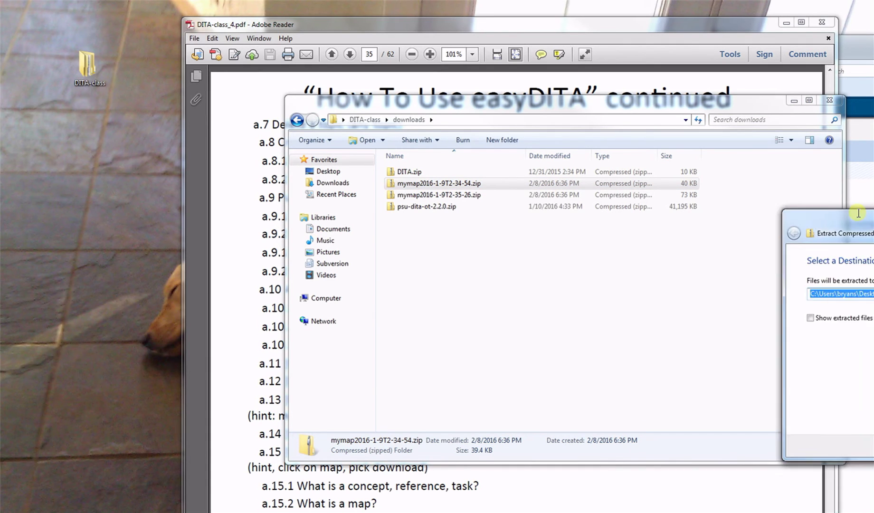
drag(808, 209, 573, 206)
click(822, 438)
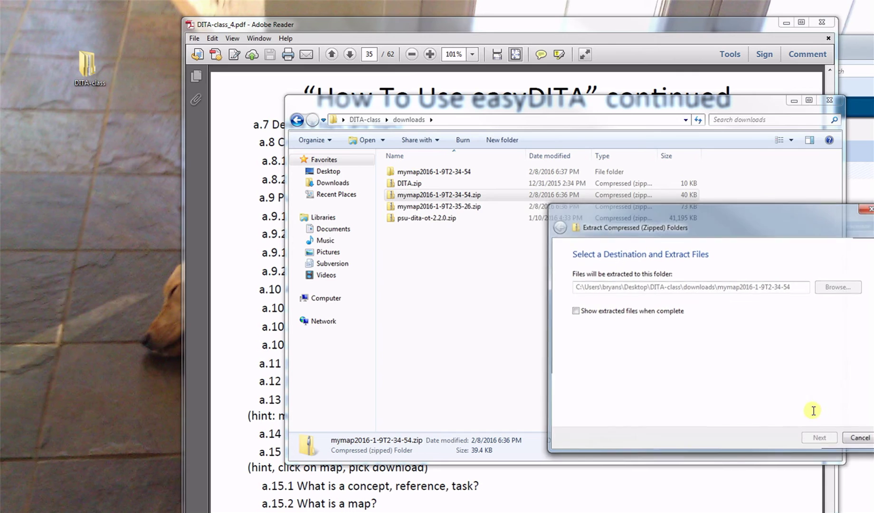
Extract mymap2016-1-9T2-35-26.zip into its own folder in downloads
click(396, 206)
right_click(396, 207)
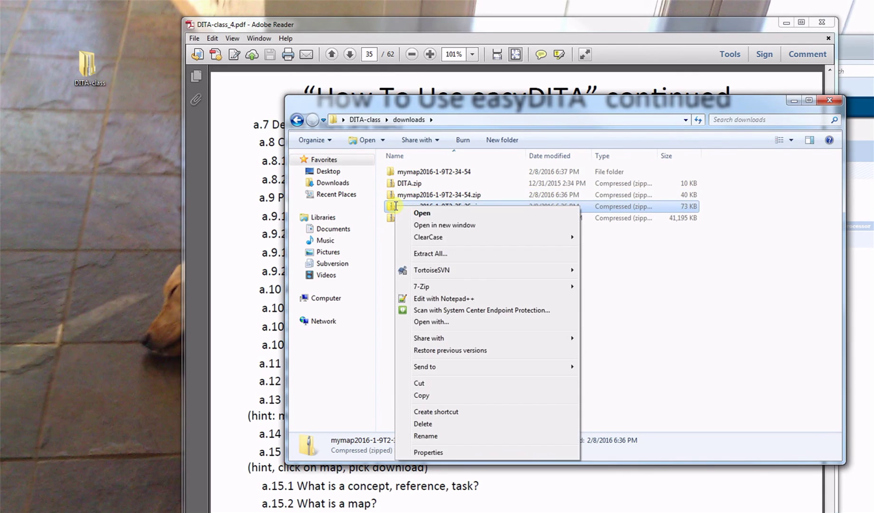
click(487, 251)
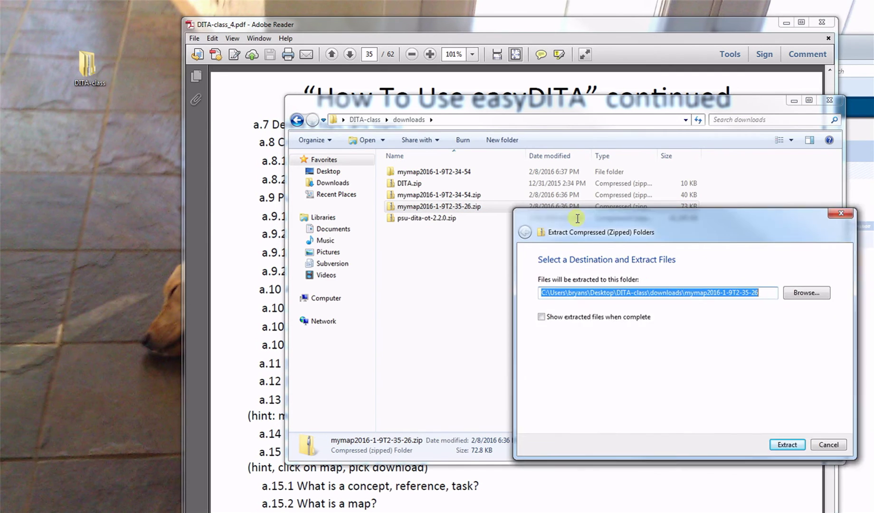
click(722, 437)
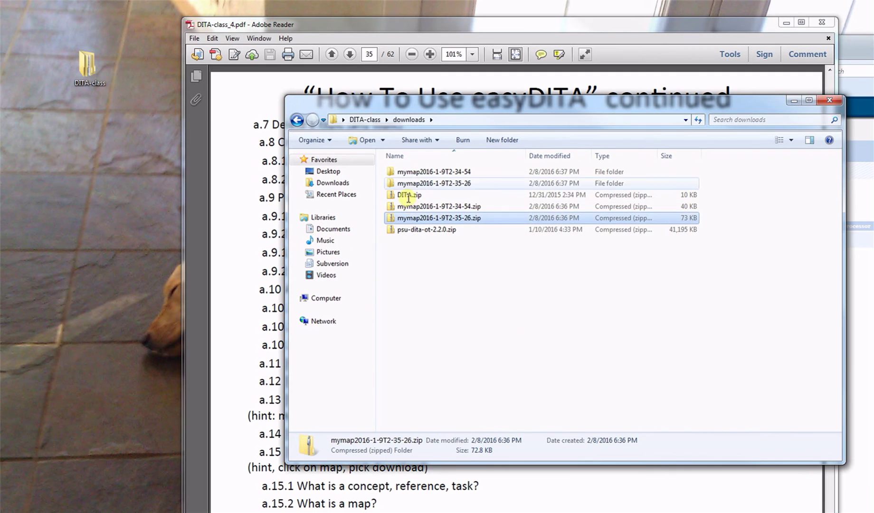
Open index.html from the basic-1.5.3-1 folder inside the extracted mymap2016-1-9T2-34-54 output and view the Guitars topic
double_click(411, 172)
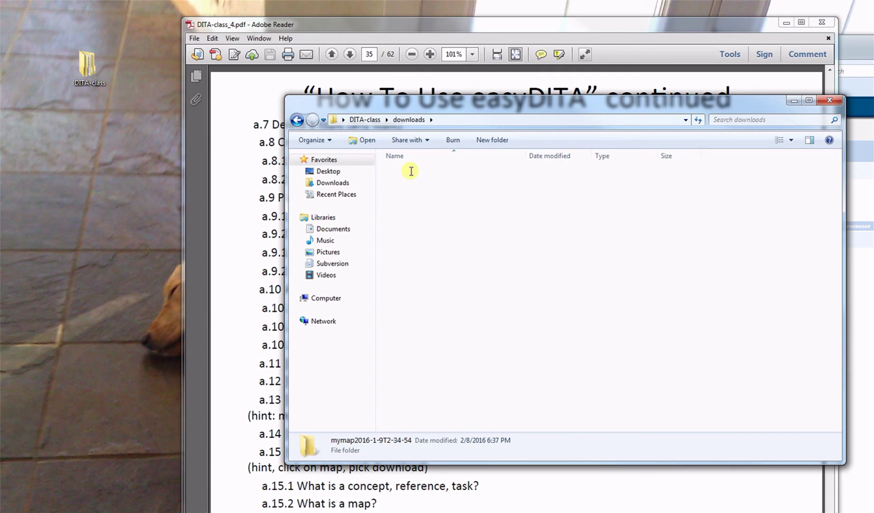
click(418, 173)
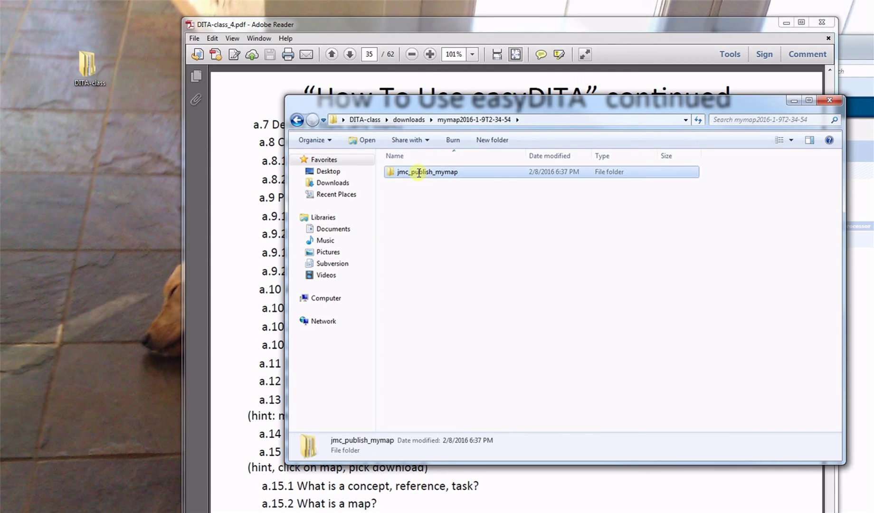
double_click(418, 173)
click(418, 173)
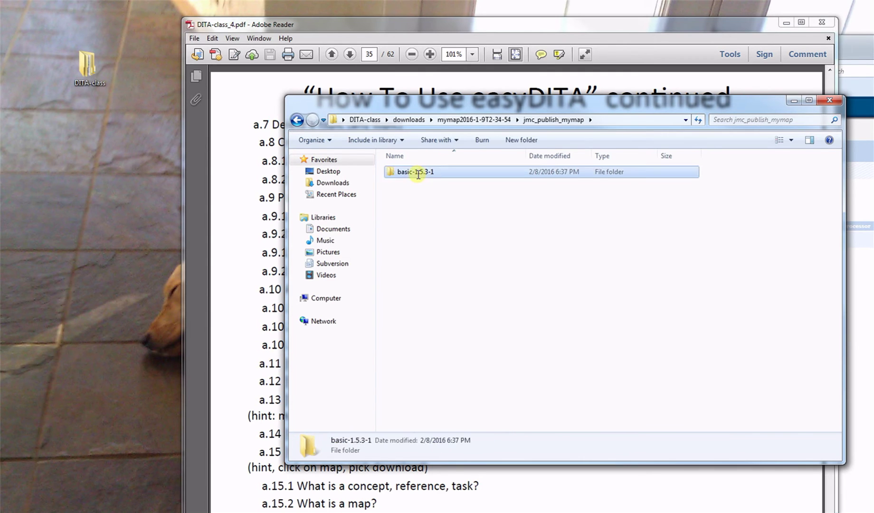
double_click(419, 173)
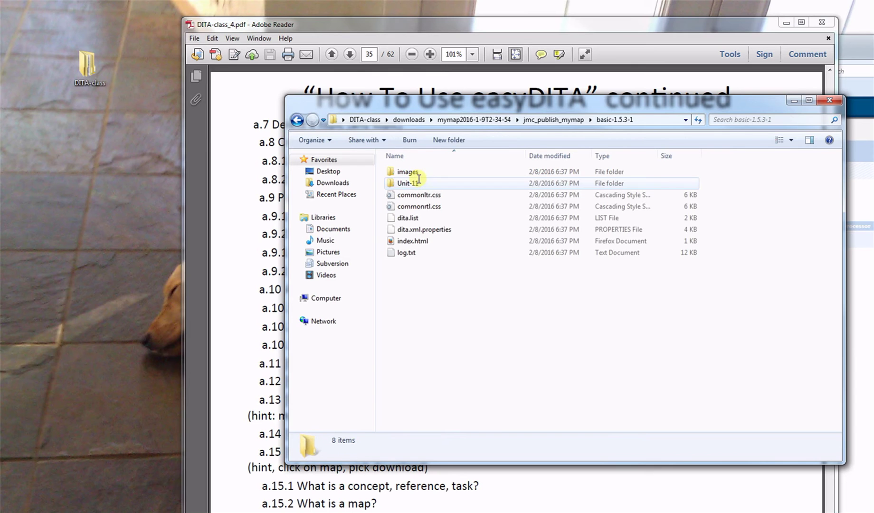
click(409, 241)
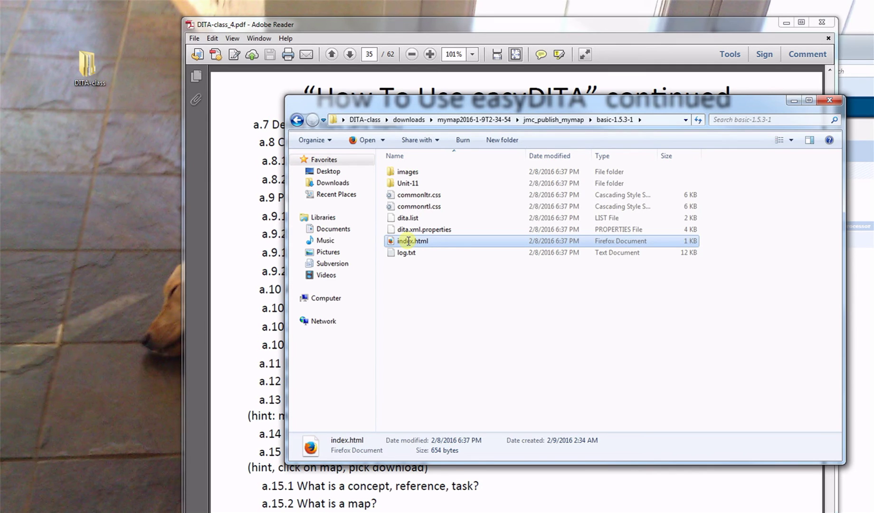
double_click(409, 241)
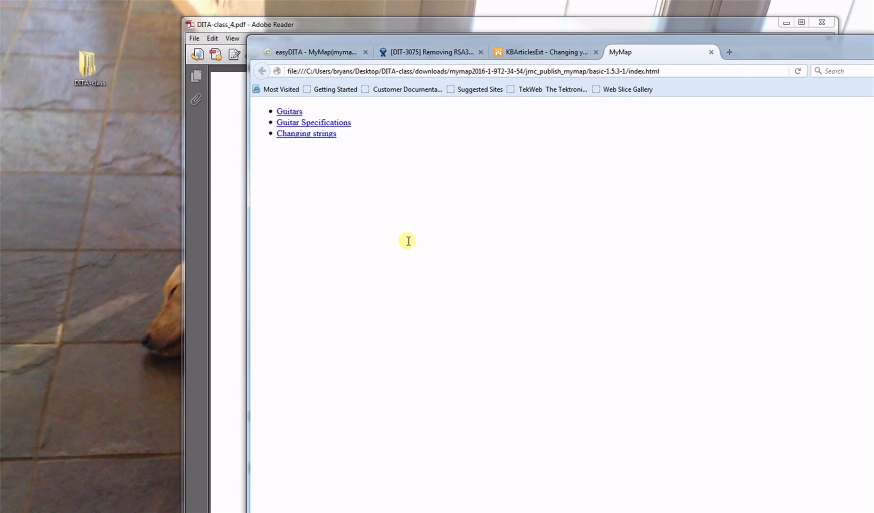
click(290, 112)
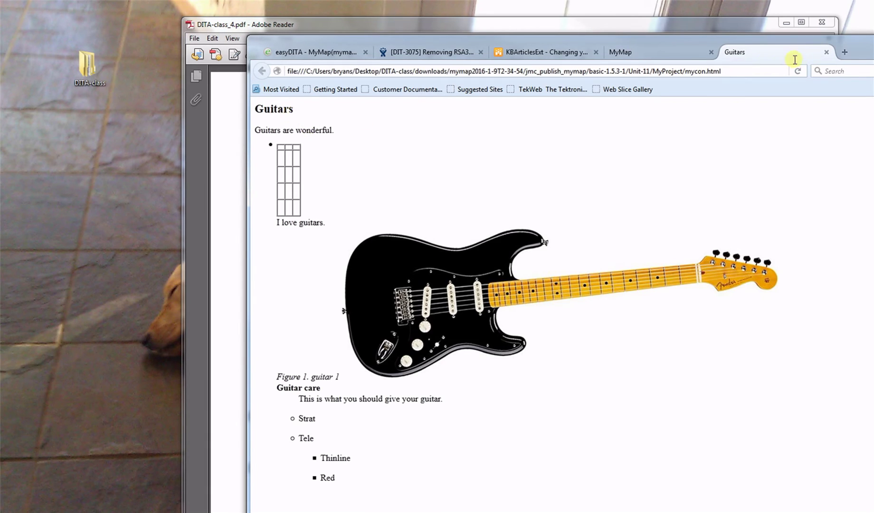
Close the Guitars page and open the basic-1.5.3-1 folder inside jmc_publish_mymap of the extracted mymap2016-1-9T2-35-26 output in downloads
click(827, 52)
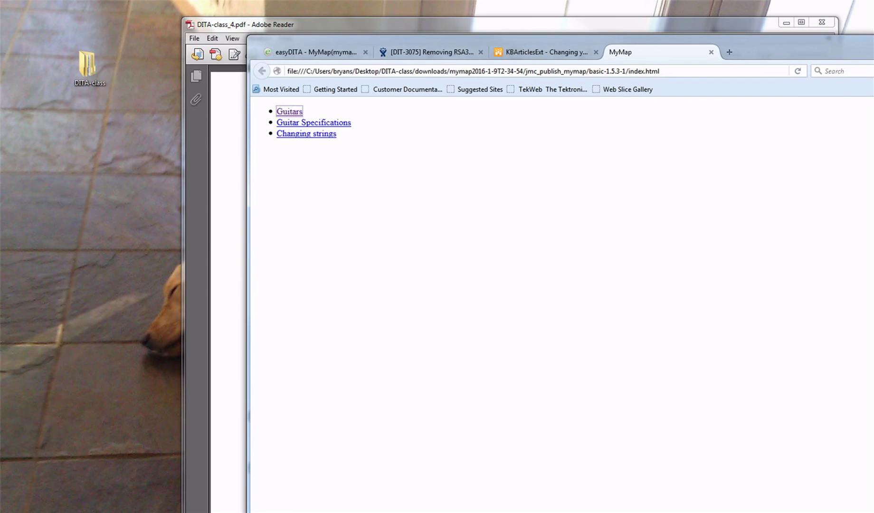
key(alt+F4)
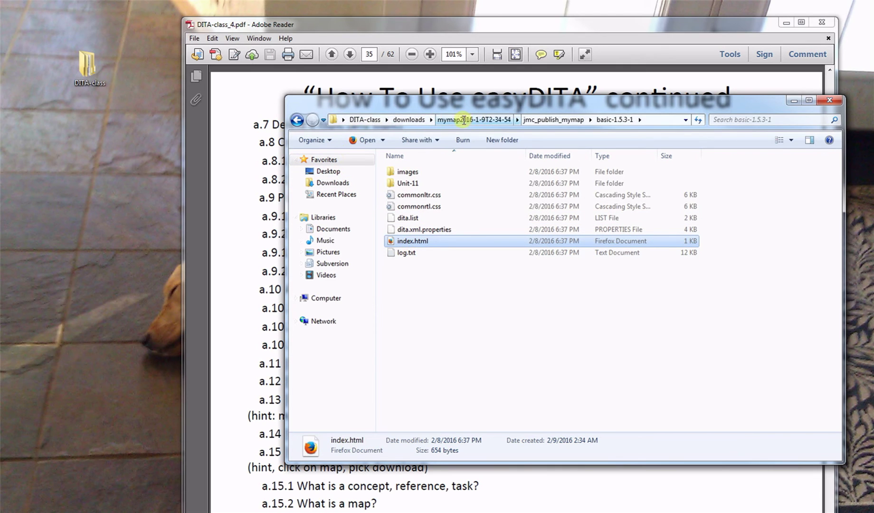
click(411, 120)
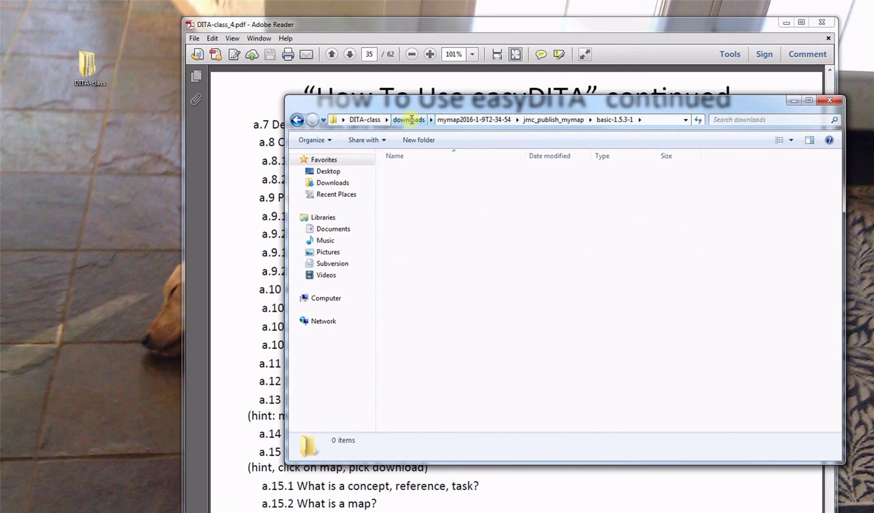
click(411, 184)
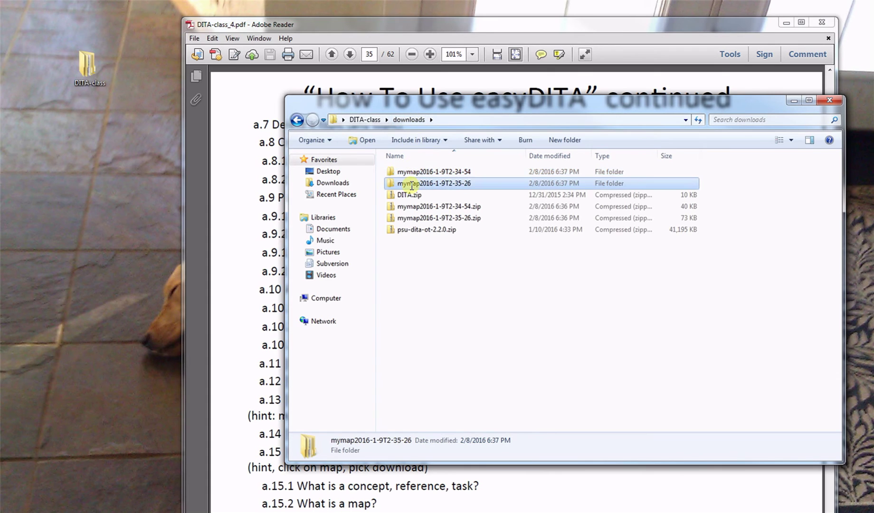
double_click(412, 185)
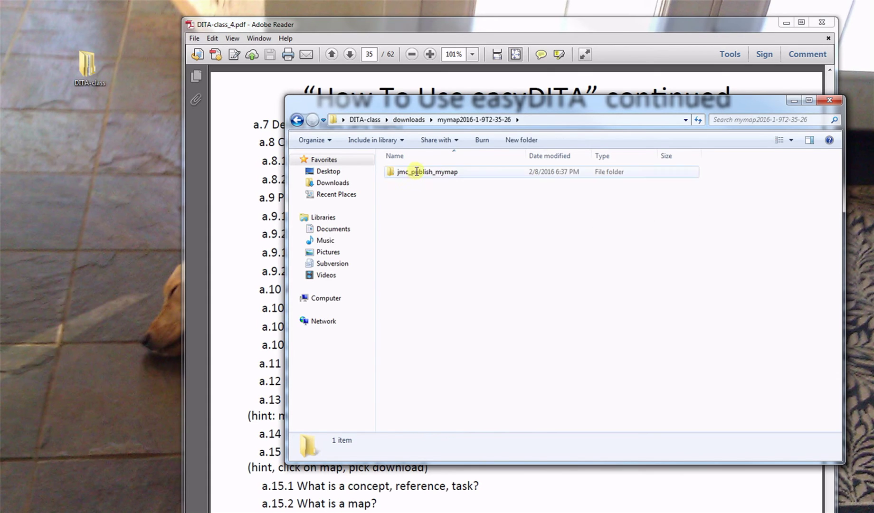
click(416, 171)
double_click(416, 172)
click(416, 172)
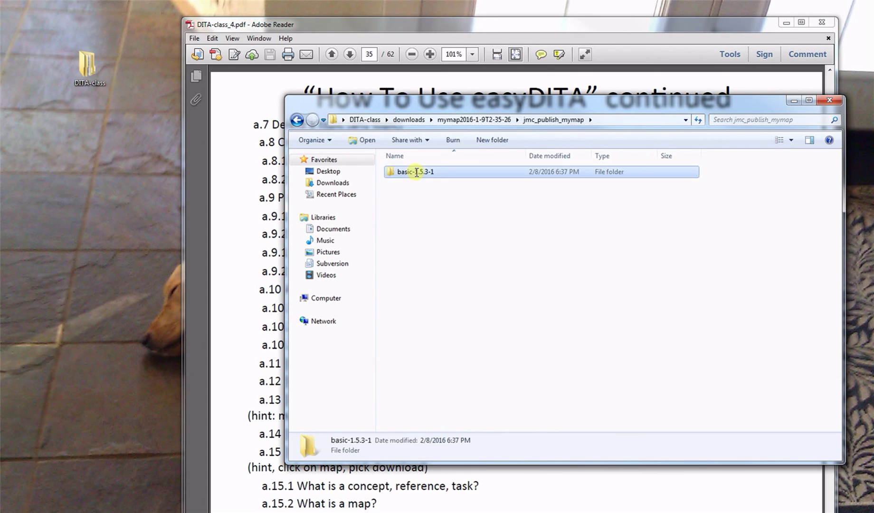
double_click(417, 172)
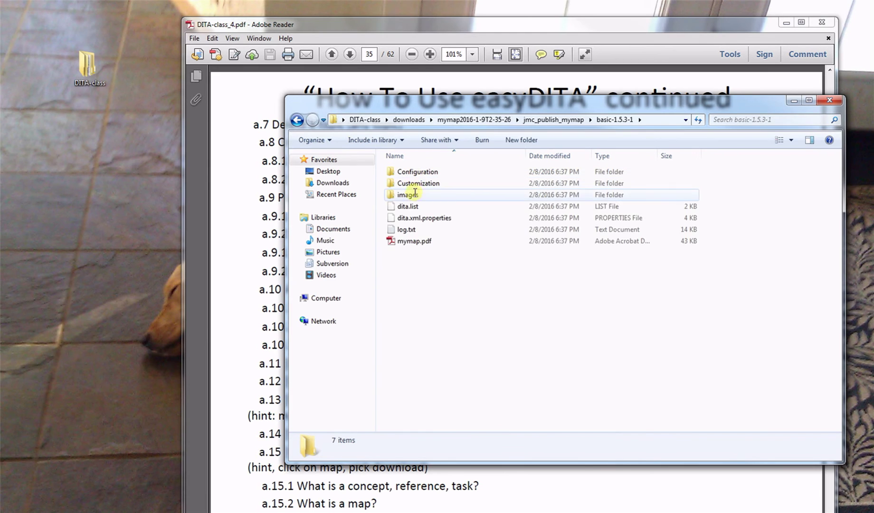
Open mymap.pdf, review its pages from the title through the Guitars topic, and close the document
click(413, 240)
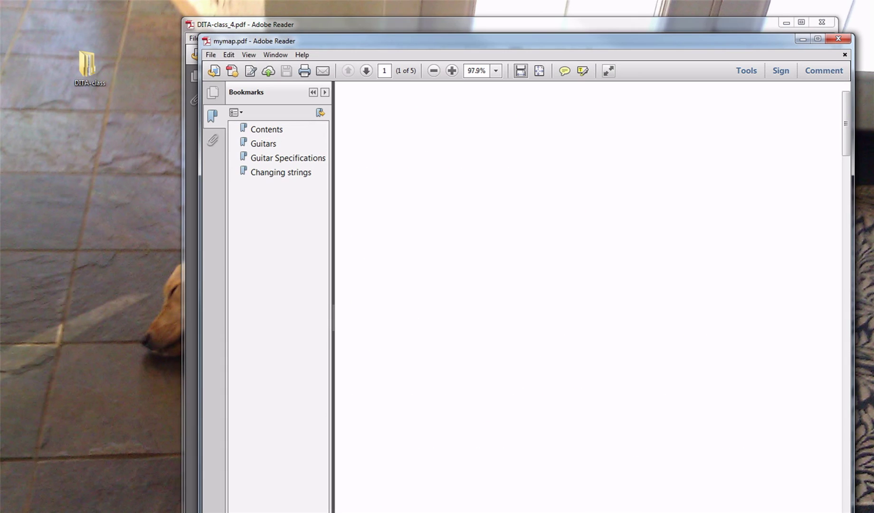
scroll(785, 326, down, 10)
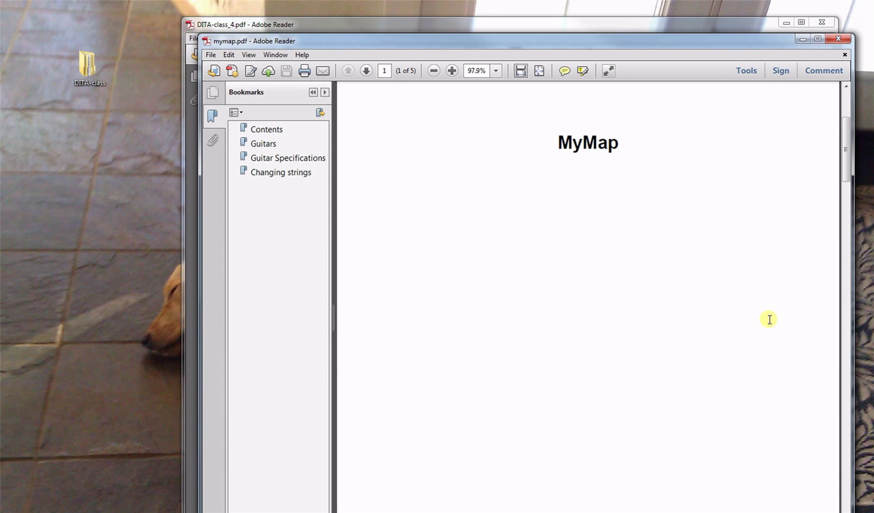
scroll(770, 318, down, 10)
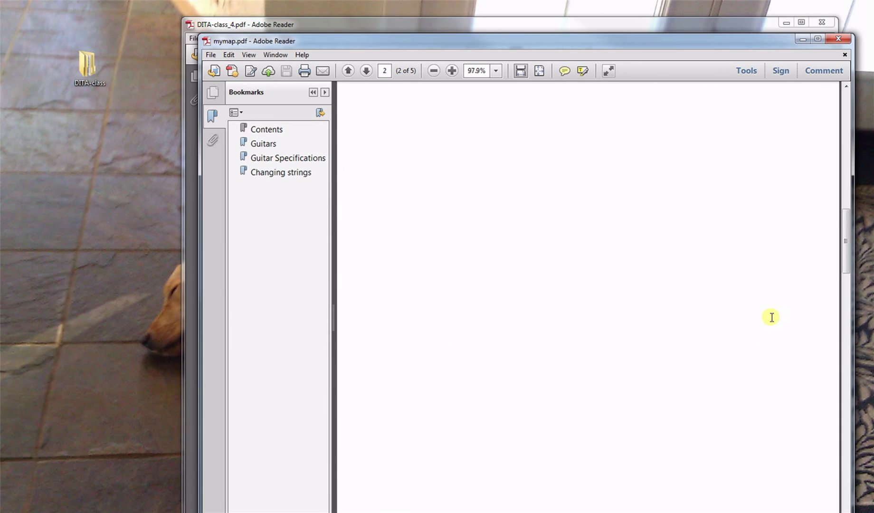
scroll(772, 317, down, 8)
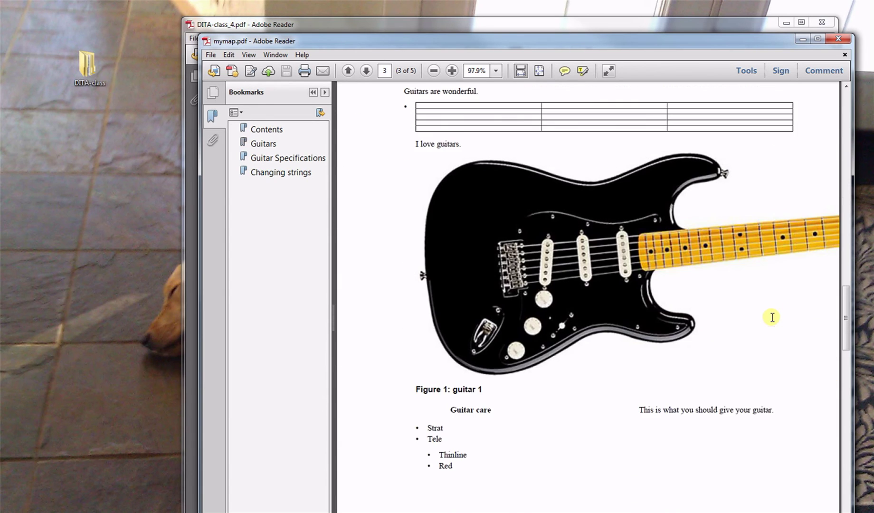
scroll(772, 318, down, 2)
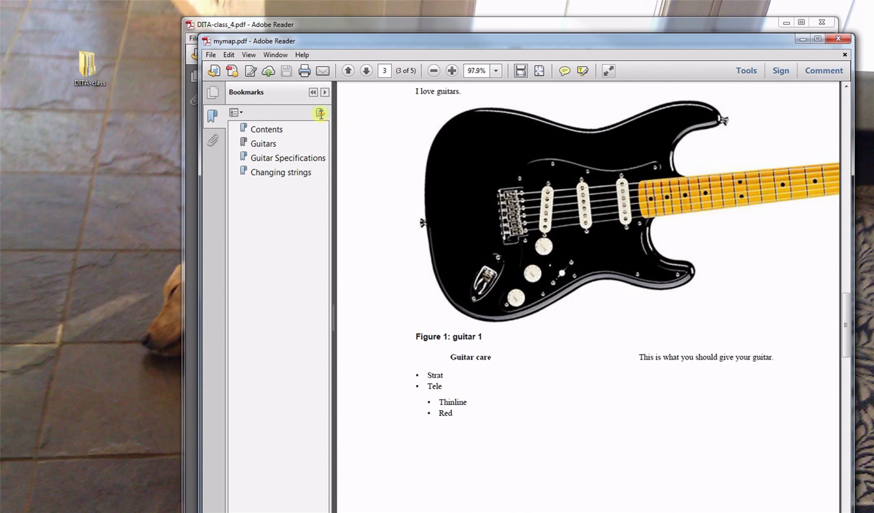
click(838, 39)
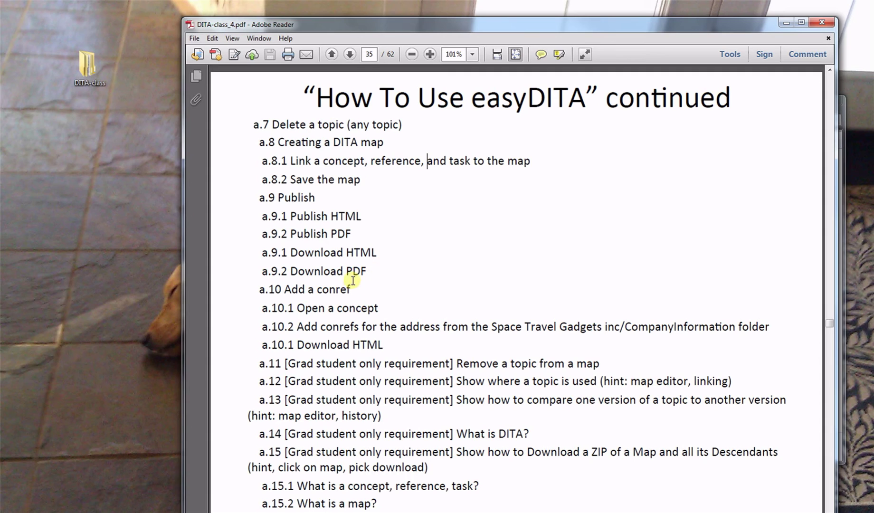
Return from the assignment PDF to easyDITA in the browser and close the Publish dialog of MyMap
click(336, 290)
key(alt+Tab)
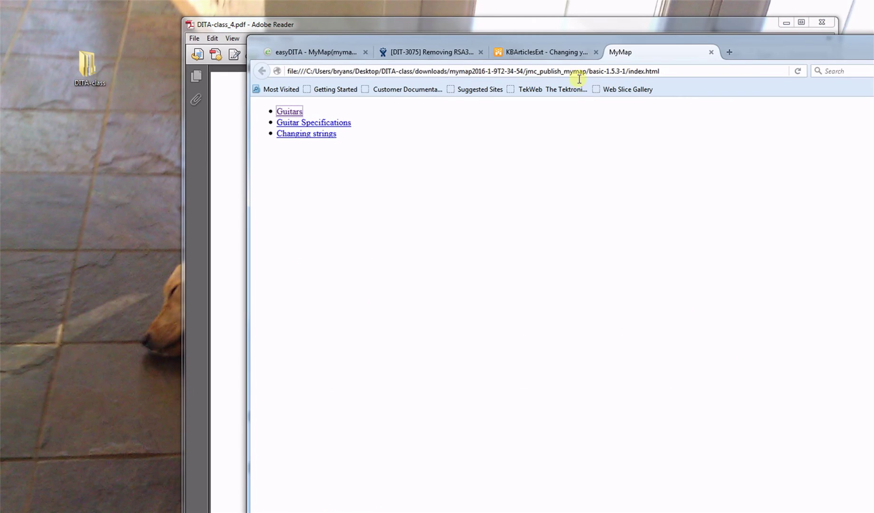
click(342, 52)
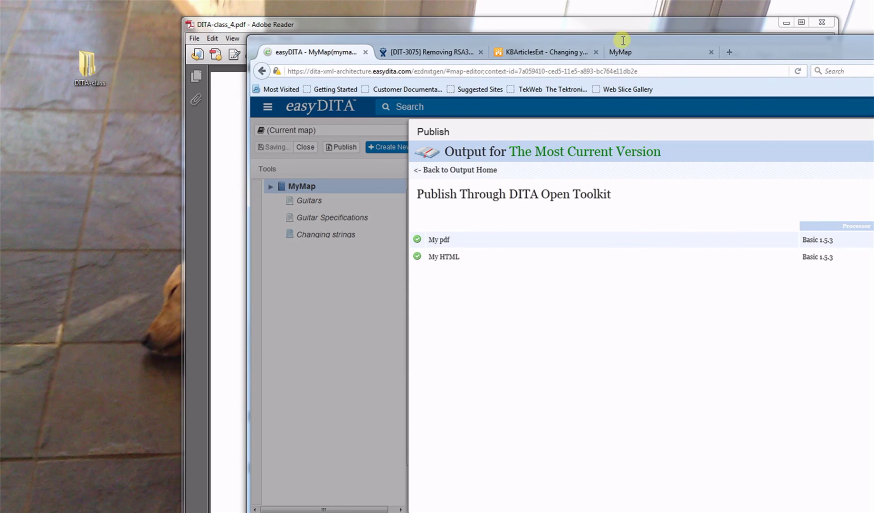
drag(623, 41, 417, 19)
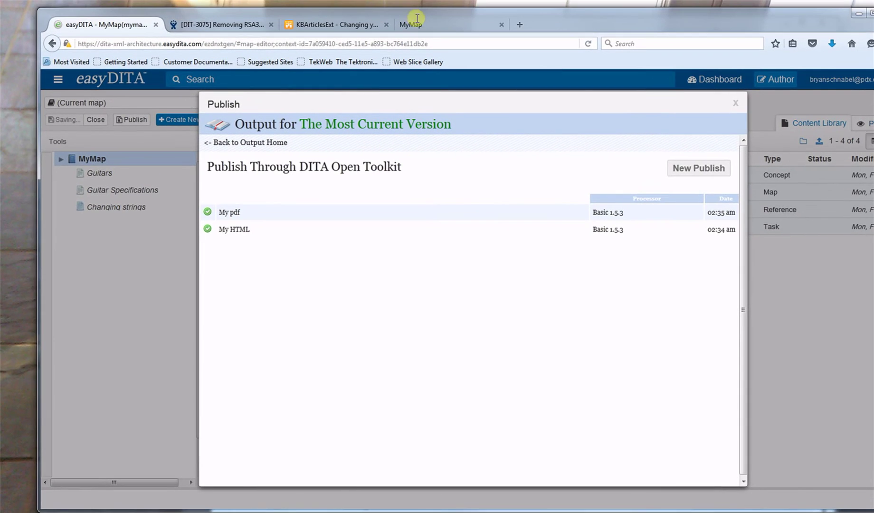
click(736, 105)
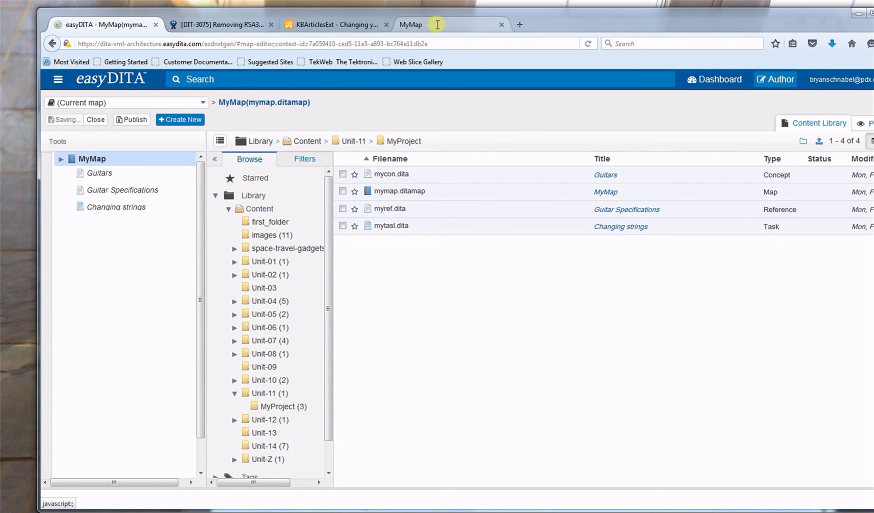
Rearrange the assignment PDF and browser windows to check the conref task, keeping the easyDITA content library in front
drag(439, 14, 625, 26)
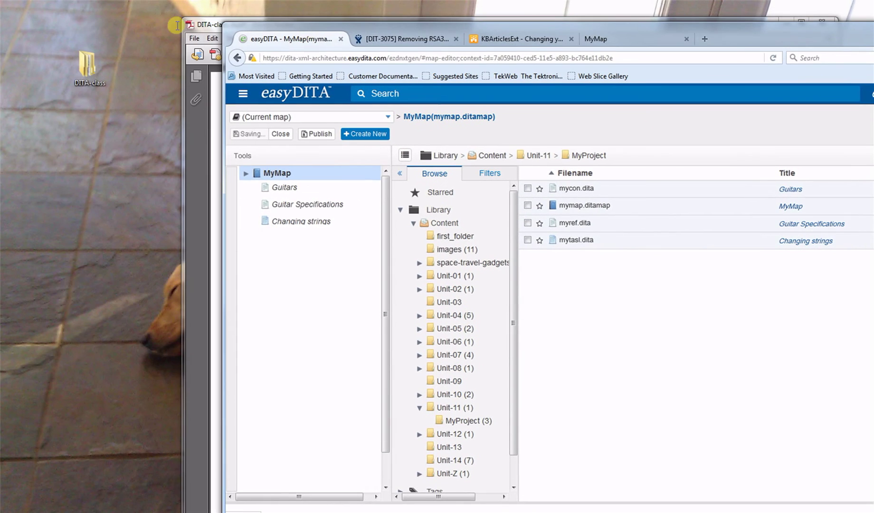
click(183, 180)
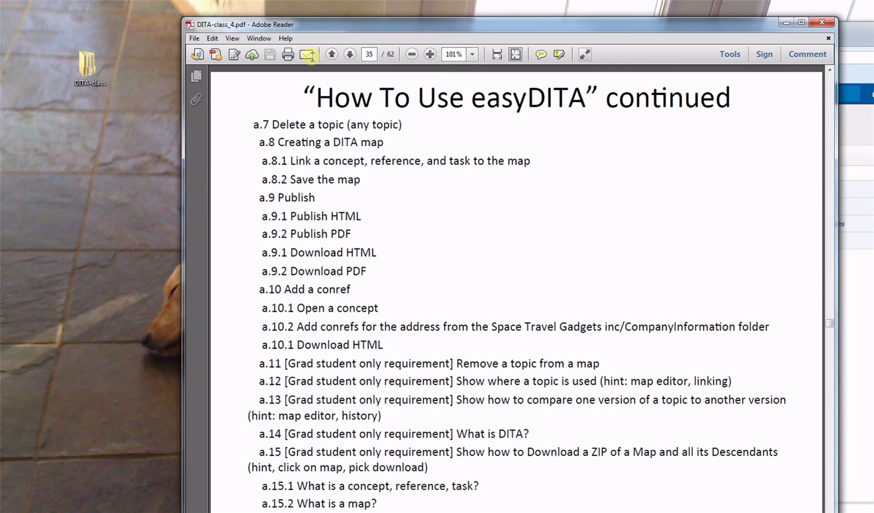
drag(389, 23, 222, 9)
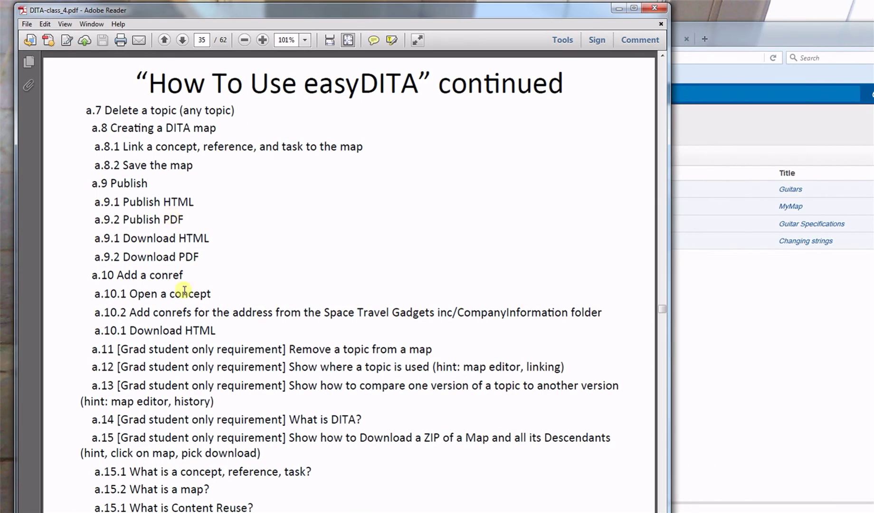
click(775, 318)
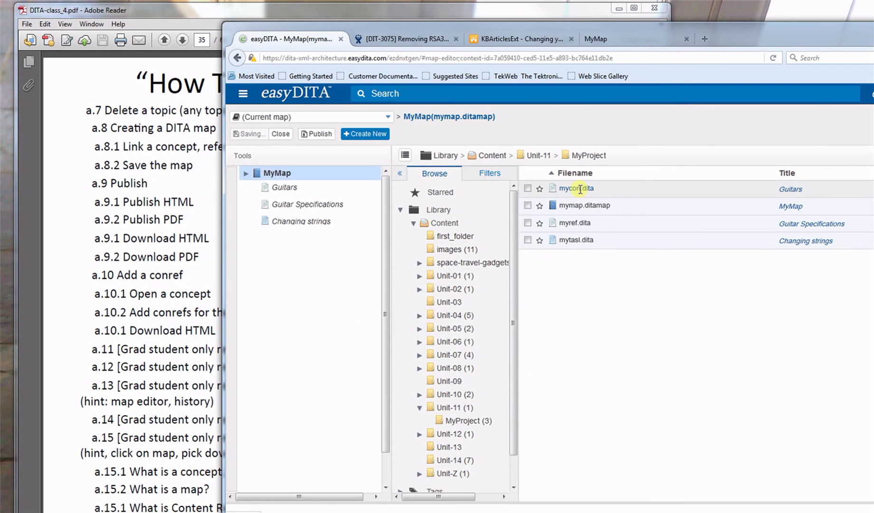
drag(643, 29, 472, 28)
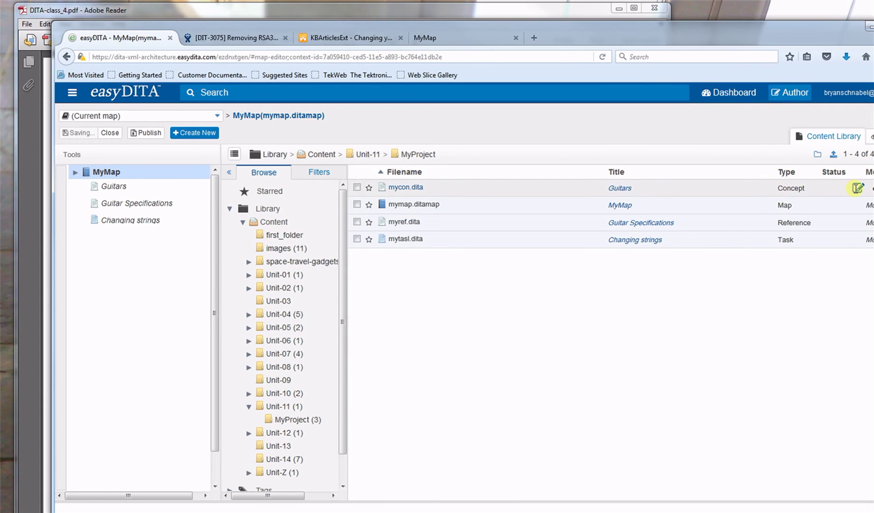
Open the concept mycon.dita for editing and place the insertion point after "I love guitars."
click(858, 188)
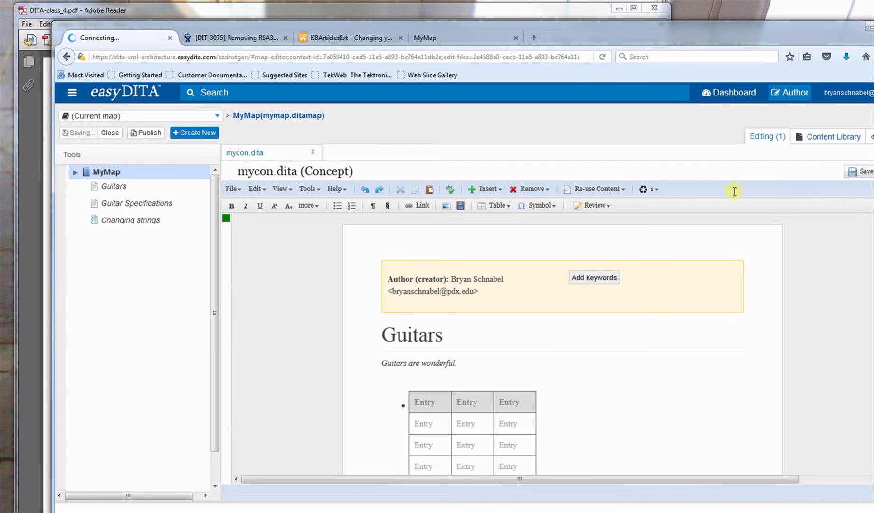
scroll(660, 309, down, 6)
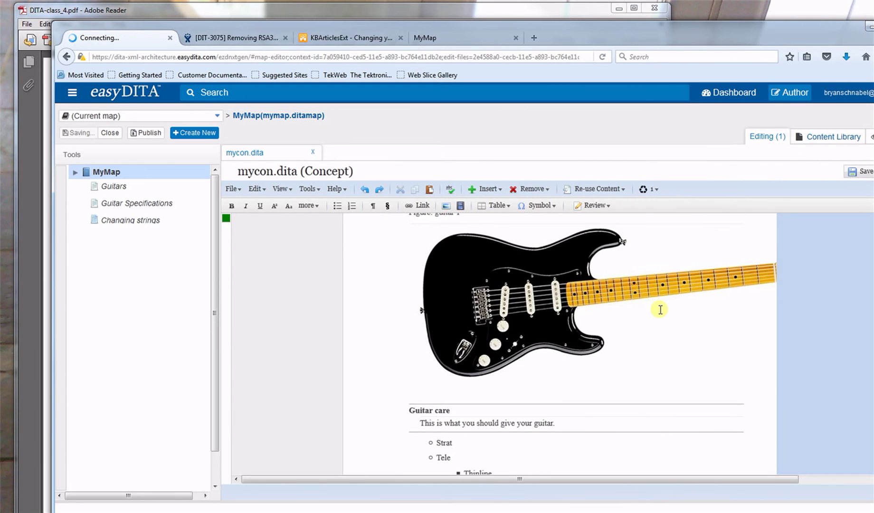
scroll(661, 309, down, 1)
scroll(661, 309, up, 5)
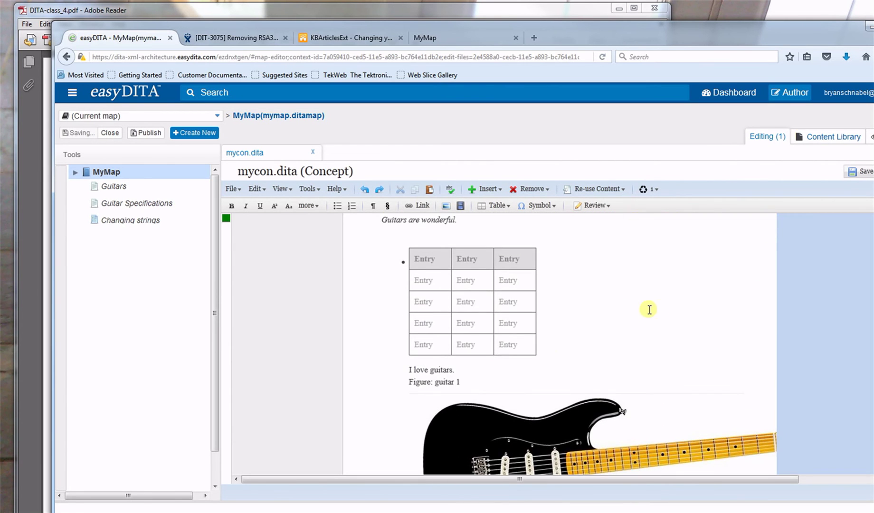
click(495, 369)
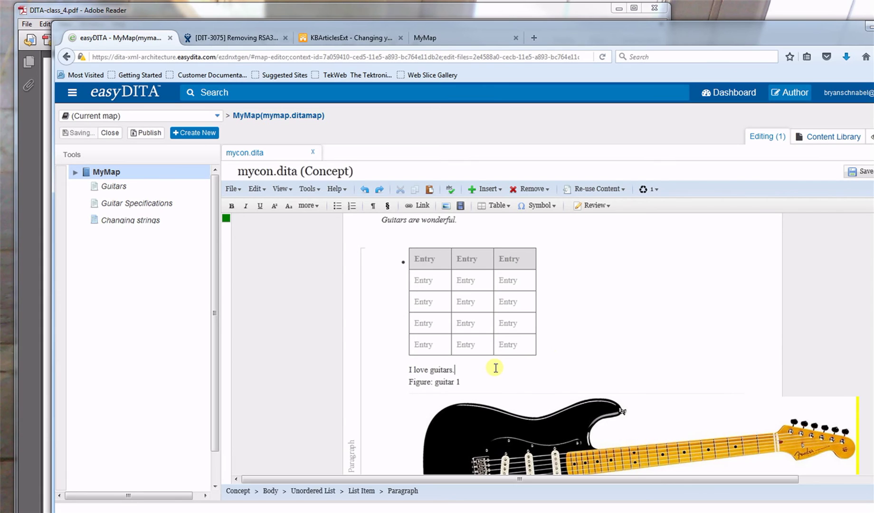
Start inserting a conref in mycon.dita and browse to the space-travel-gadgets-inc/documents/CompanyInformation folder for its source
click(610, 191)
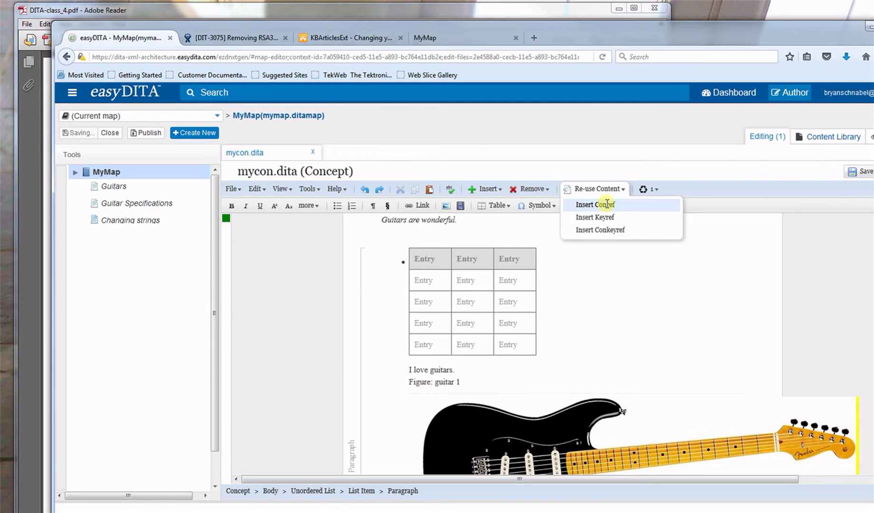
click(607, 204)
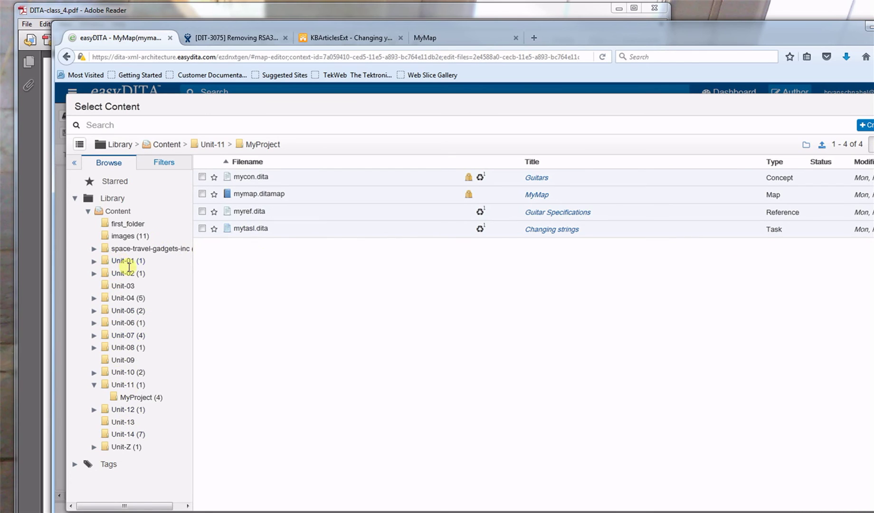
click(132, 248)
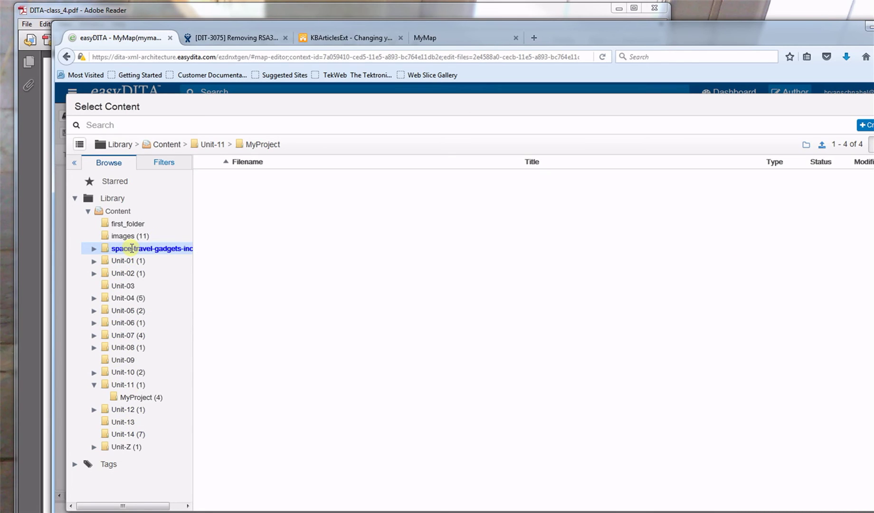
click(251, 178)
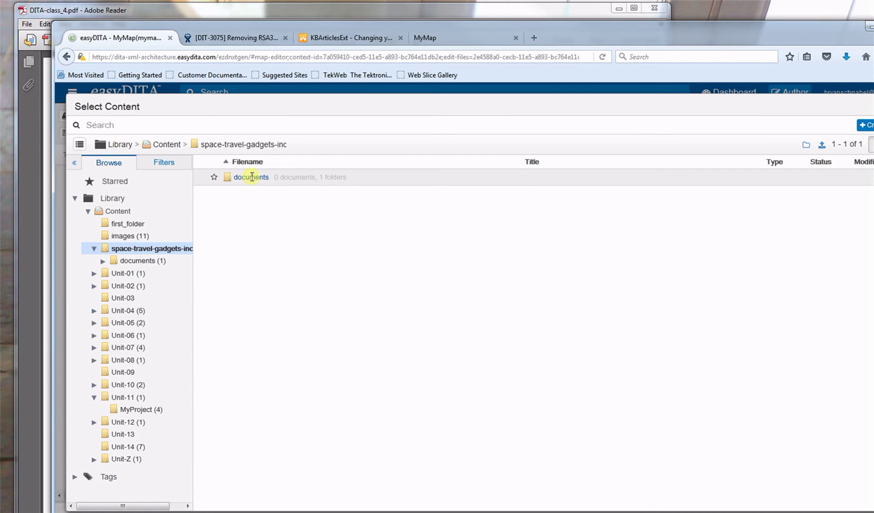
double_click(251, 178)
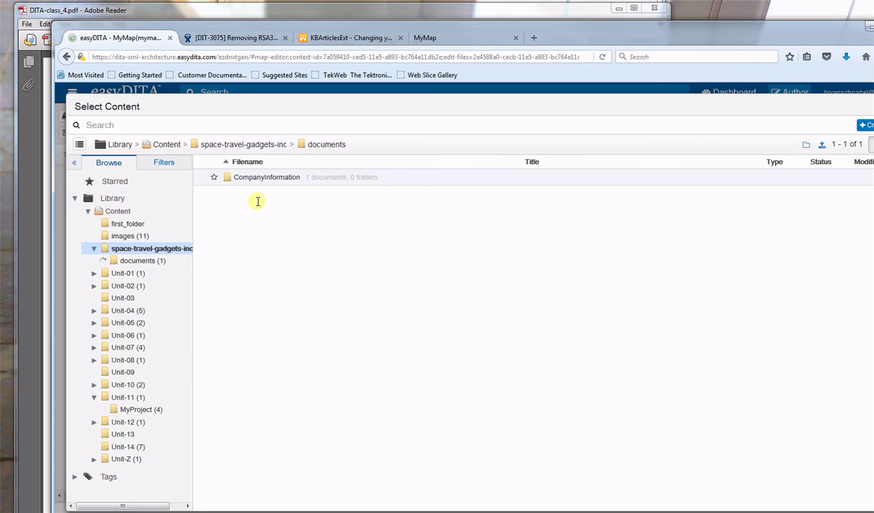
double_click(260, 178)
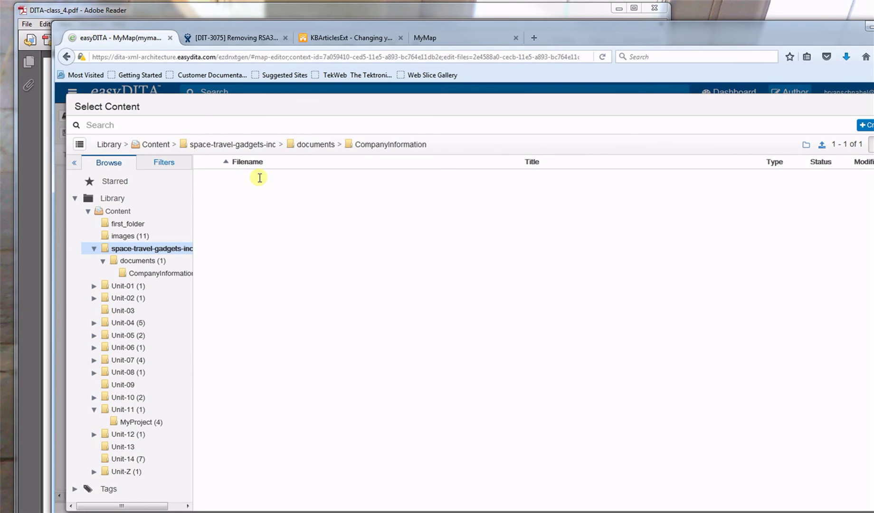
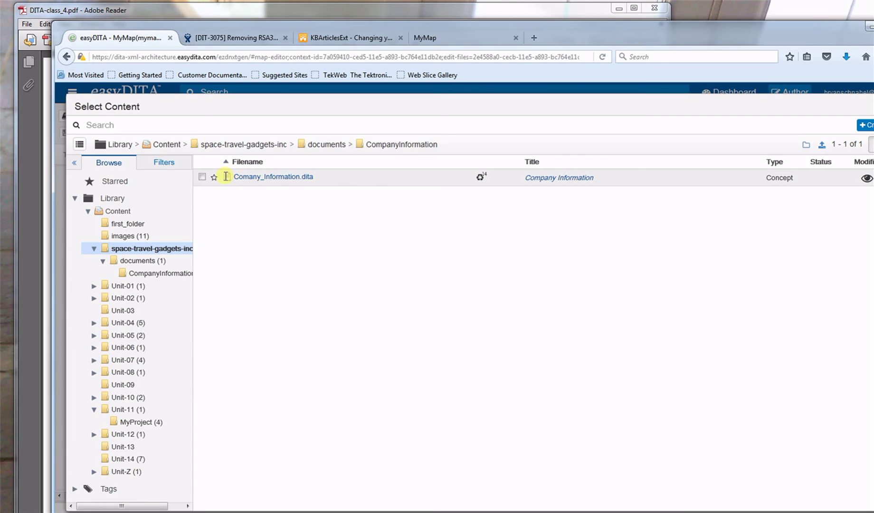
Insert the second address paragraph (p element) of Comany_Information.dita as the conref, check it at the end of the concept, and save mycon.dita
click(202, 177)
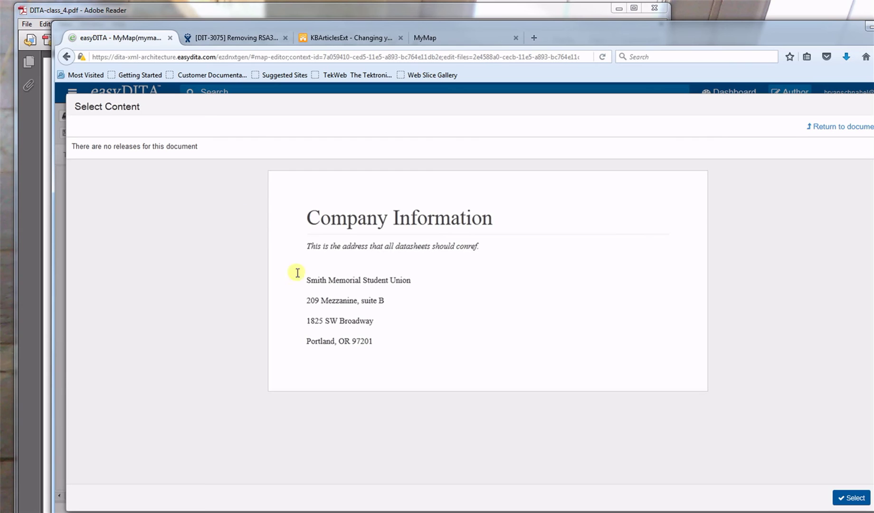
click(335, 301)
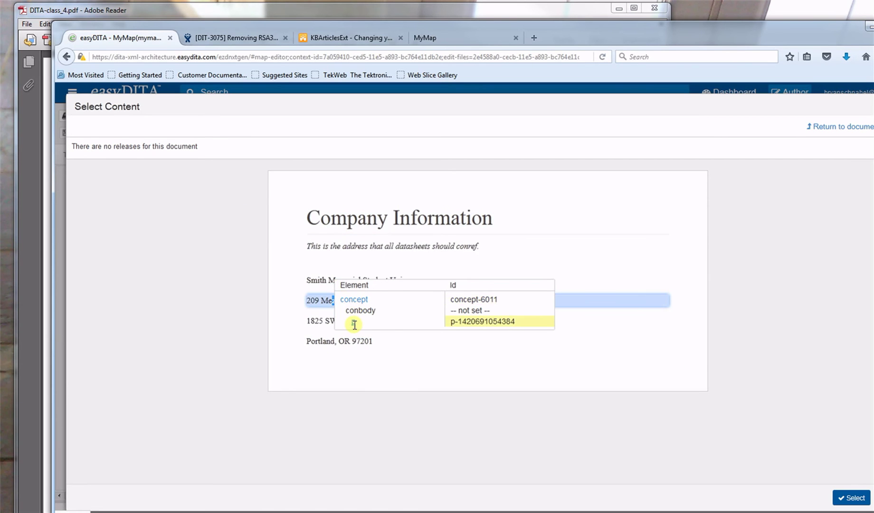
click(355, 324)
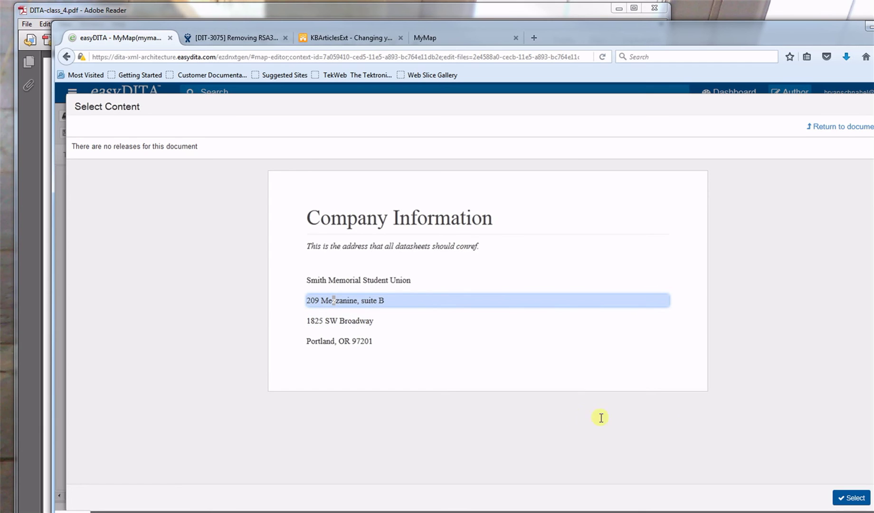
click(851, 498)
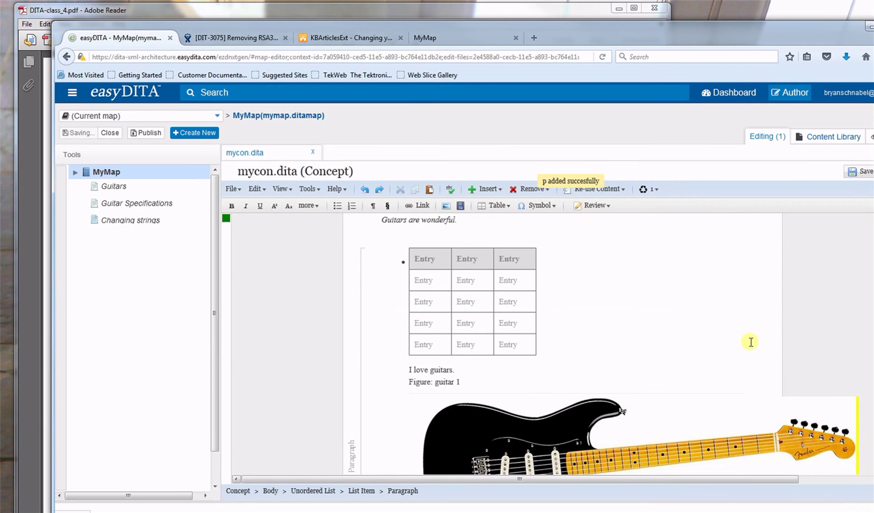
scroll(751, 343, down, 10)
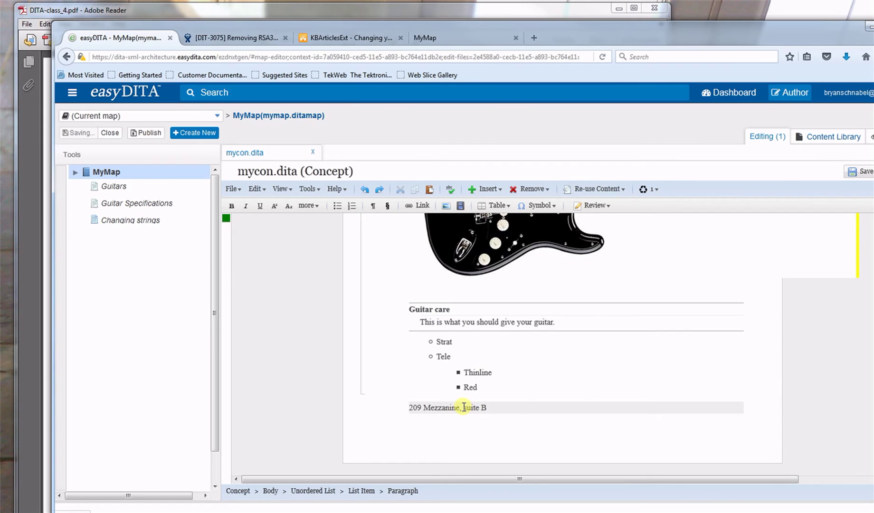
click(862, 170)
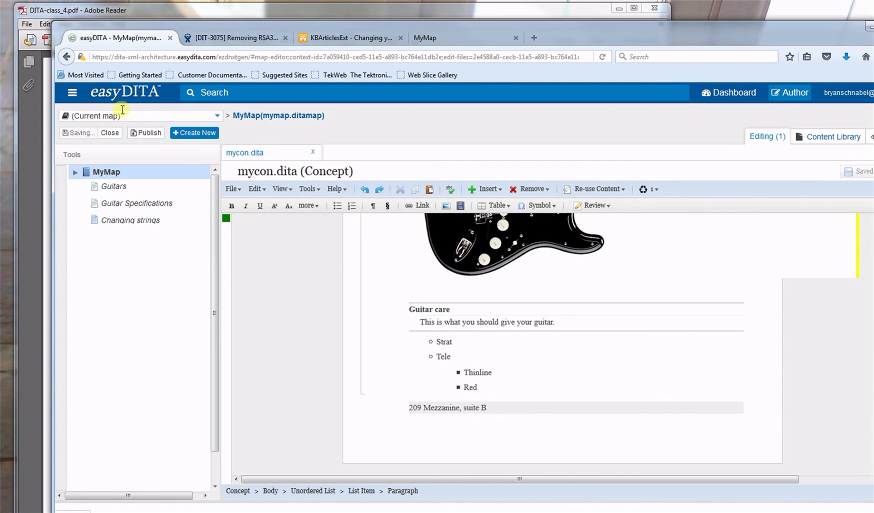
Review the remaining assignment tasks on pages 35 and 36 of DITA-class_4.pdf, and return to easyDITA in the browser
click(34, 143)
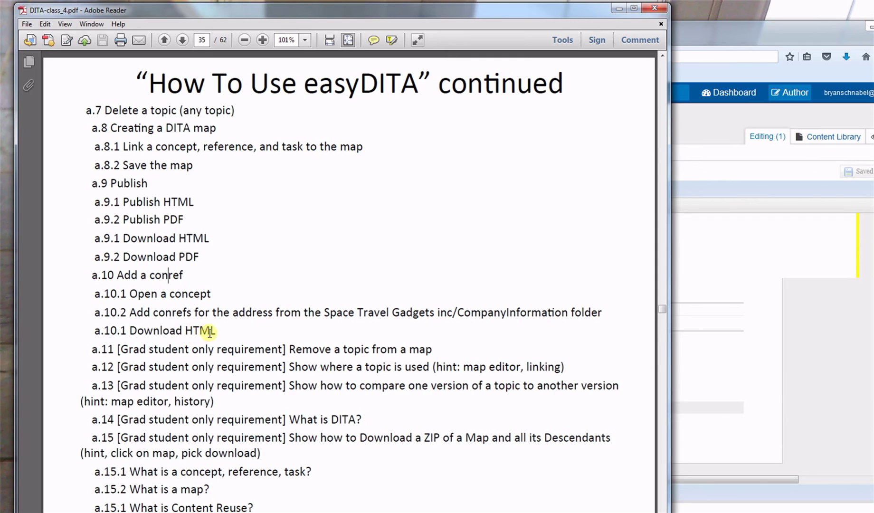
click(242, 333)
scroll(243, 333, down, 5)
scroll(243, 333, up, 3)
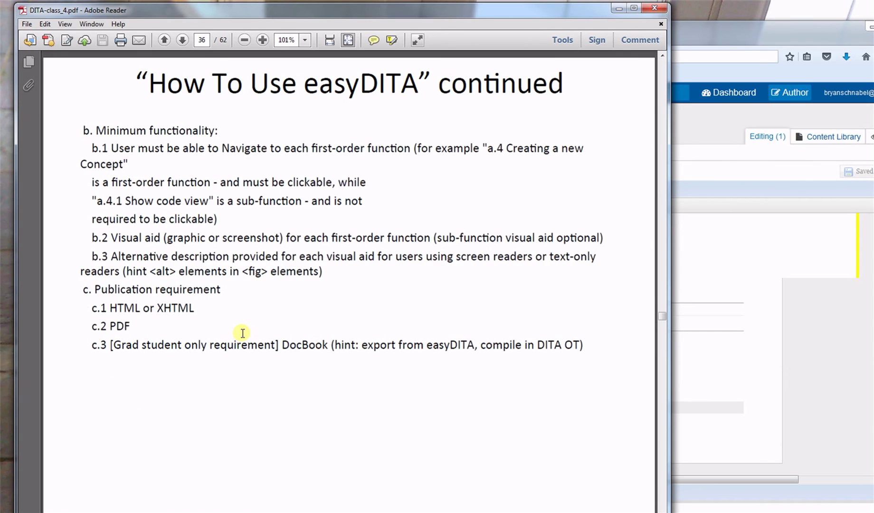
scroll(243, 334, up, 2)
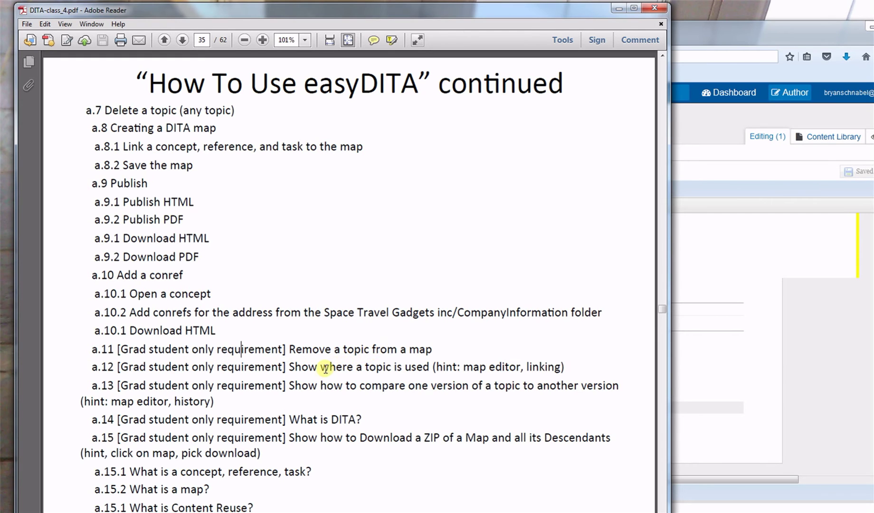
click(698, 255)
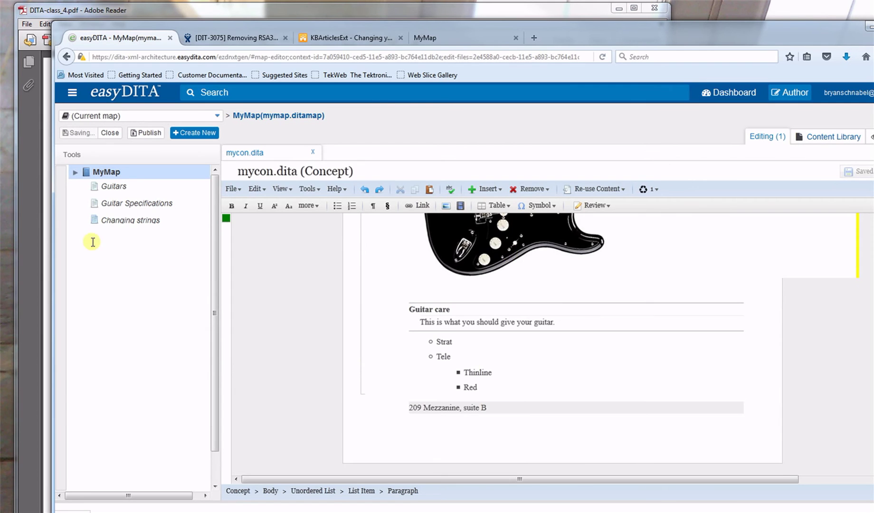
Close mycon.dita and remove the Guitar Specifications topic from MyMap
click(312, 152)
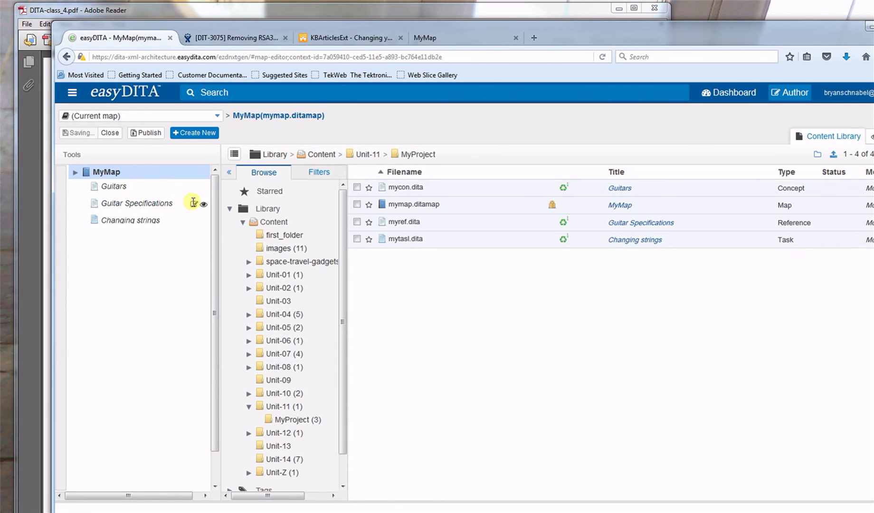
right_click(160, 203)
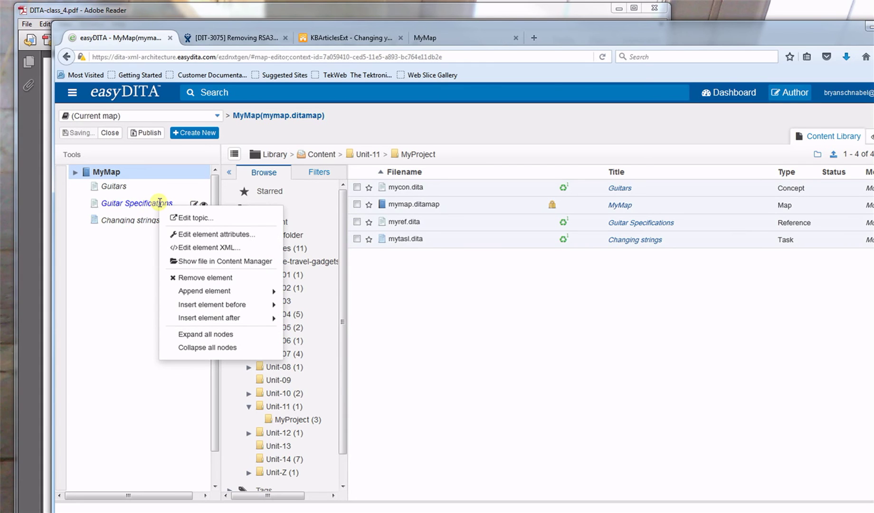
click(192, 277)
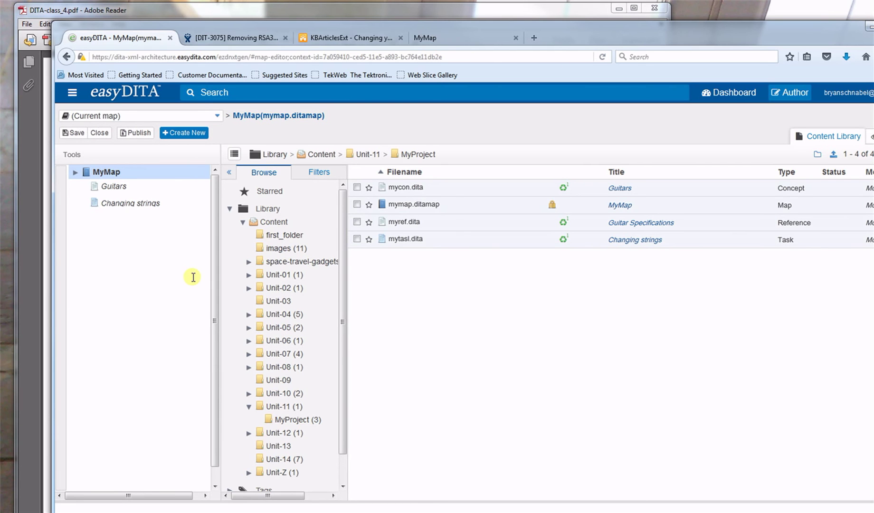
Check the topic-usage task in the assignment PDF, then return to the browser and move its window so the file actions are reachable
click(214, 11)
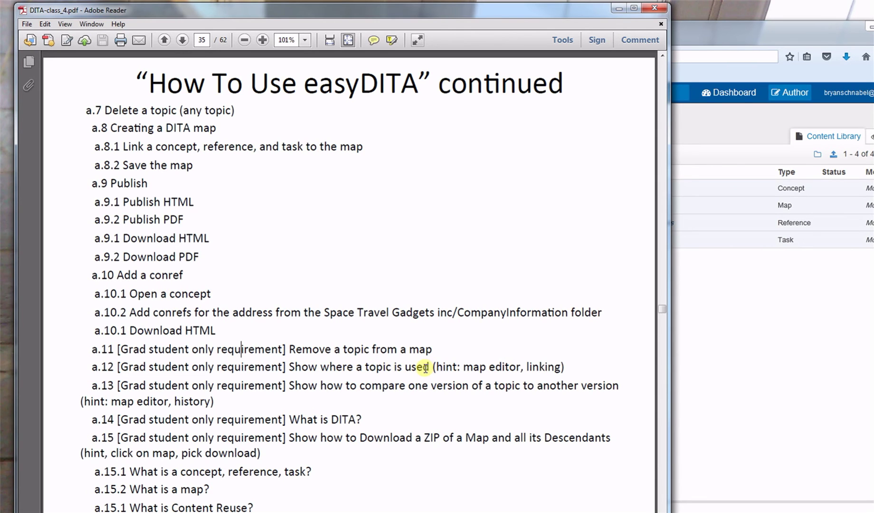
click(707, 27)
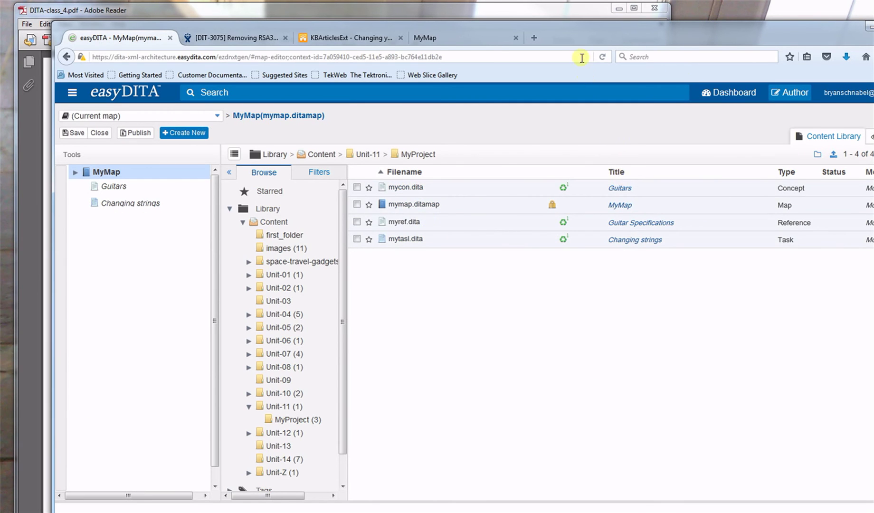
drag(576, 37, 531, 30)
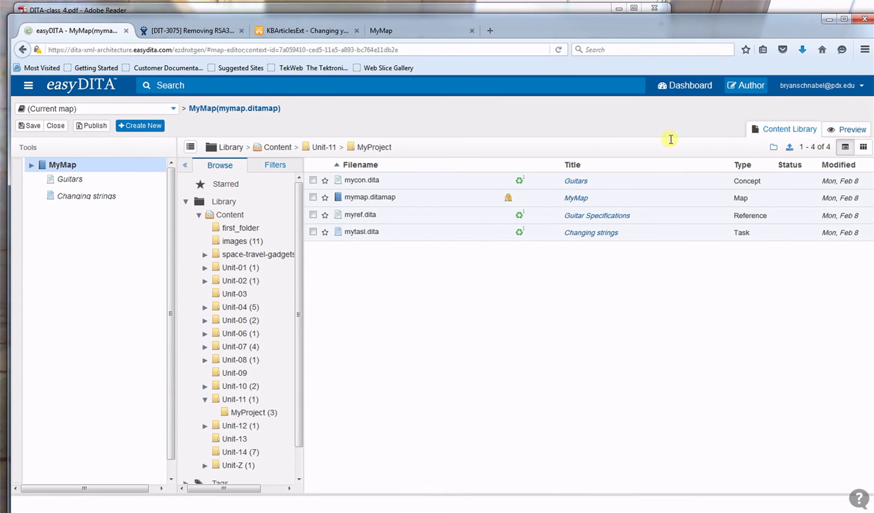
Show where mycon.dita is used by viewing its incoming links, and close the linking view
click(857, 181)
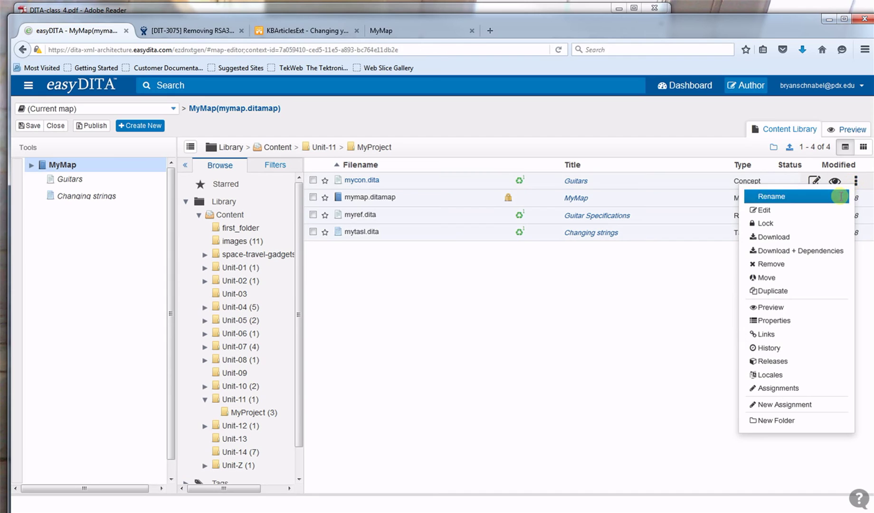
click(781, 334)
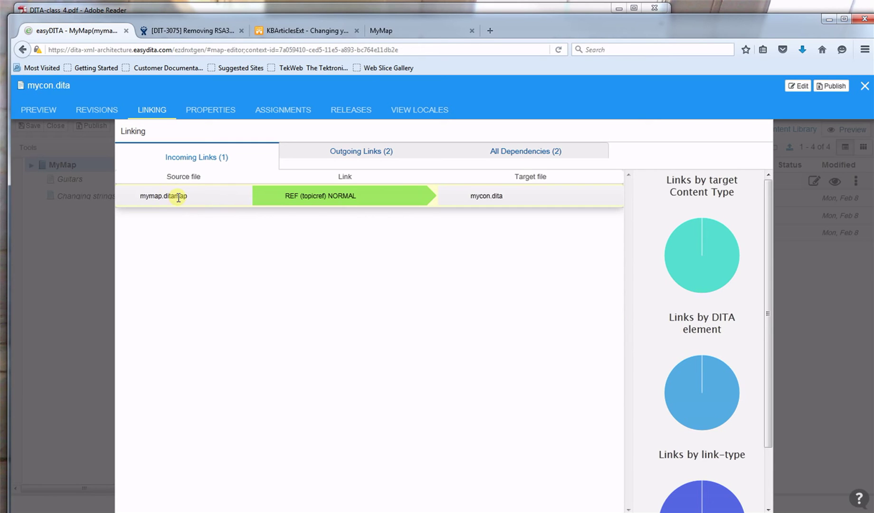
click(866, 84)
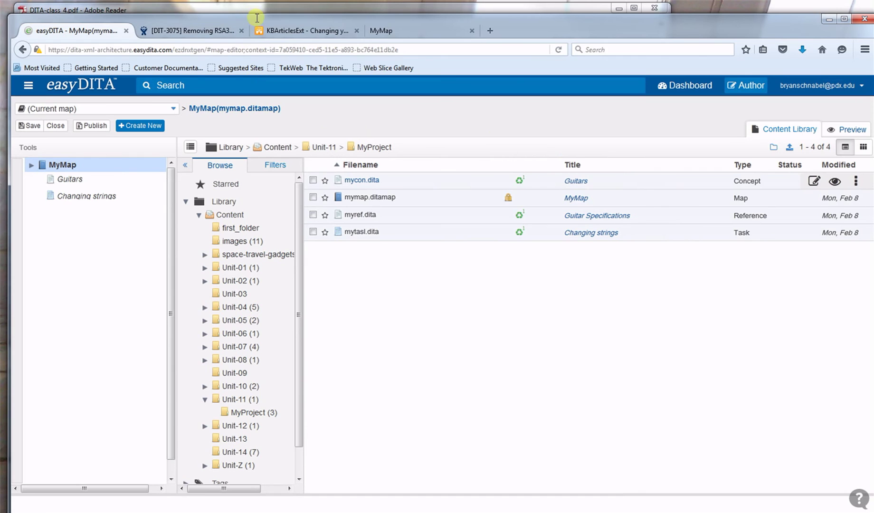
Check the version-comparison task in the assignment PDF, then return to easyDITA and reposition the browser window to reach the file actions
drag(259, 20, 355, 25)
click(90, 148)
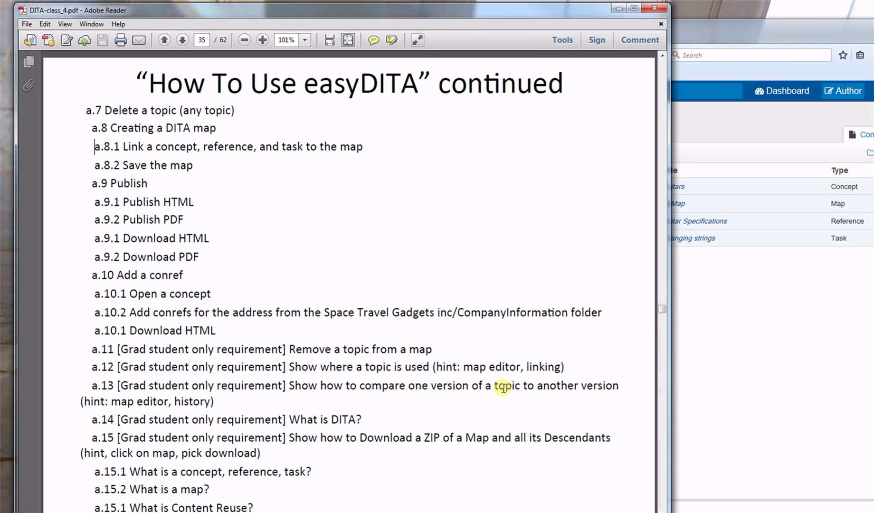
click(770, 375)
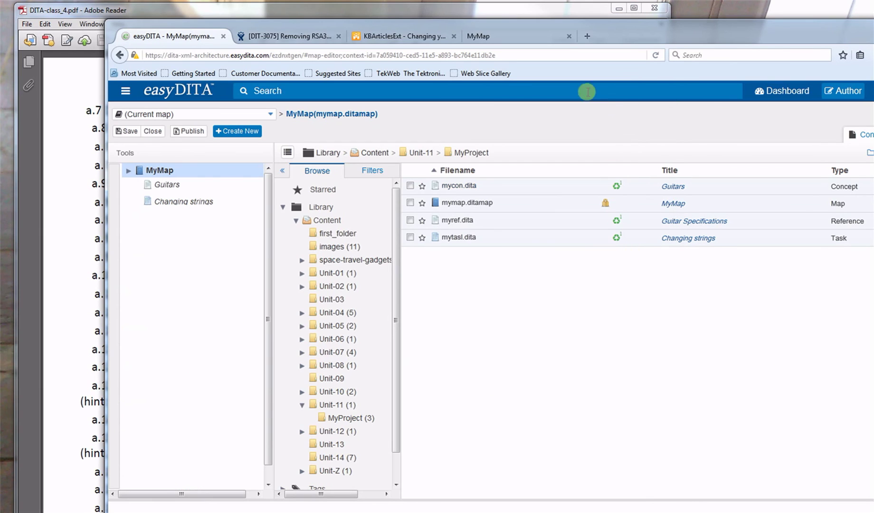
drag(548, 26, 486, 24)
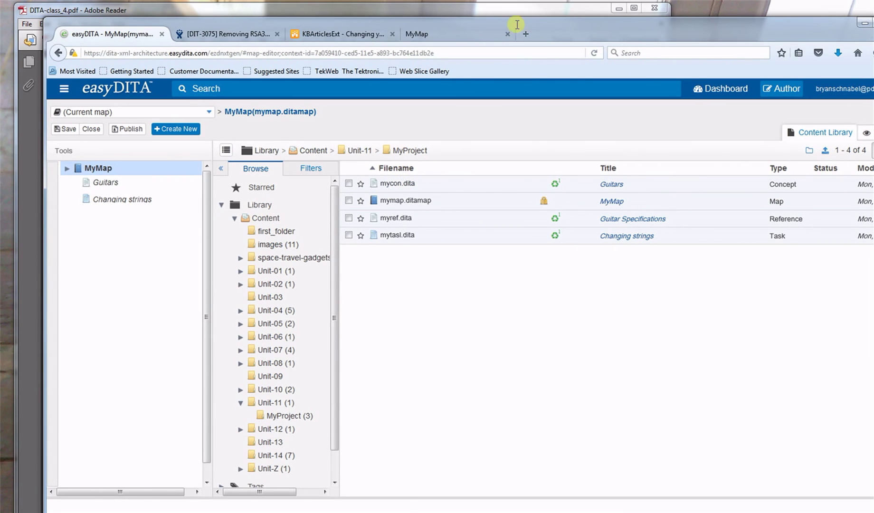
drag(492, 27, 470, 23)
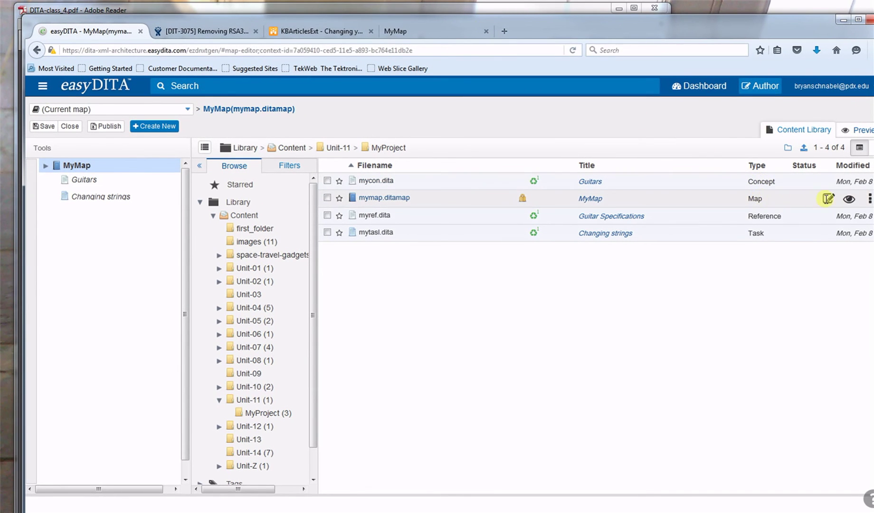
Open the revision history of mymap.ditamap and look through the preview of its current version
click(870, 198)
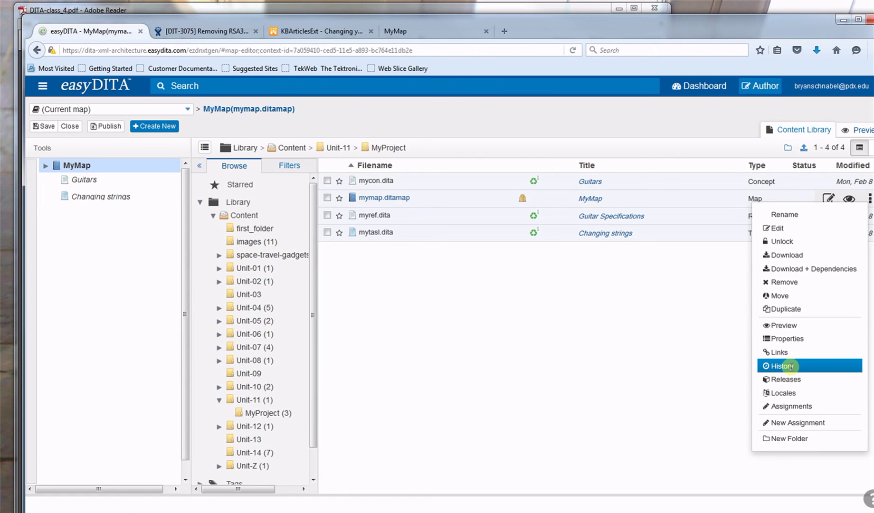
click(791, 366)
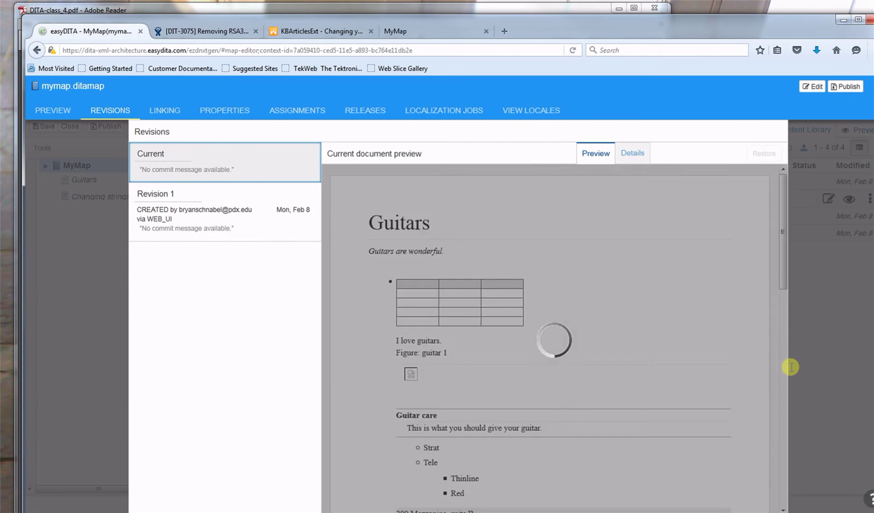
scroll(702, 377, down, 15)
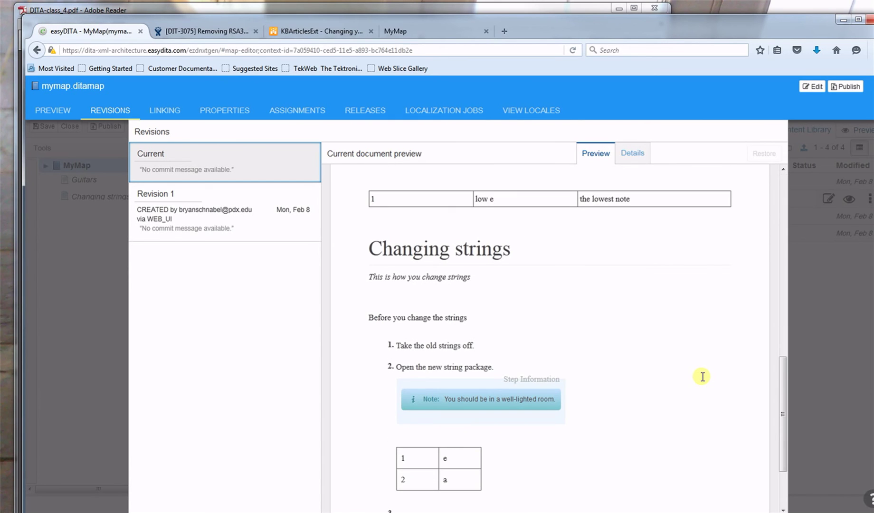
scroll(703, 376, down, 3)
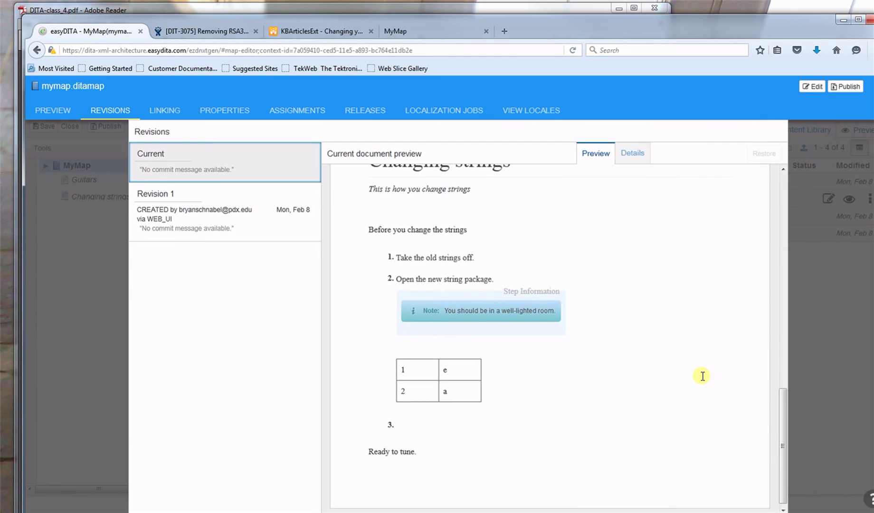
scroll(702, 376, up, 10)
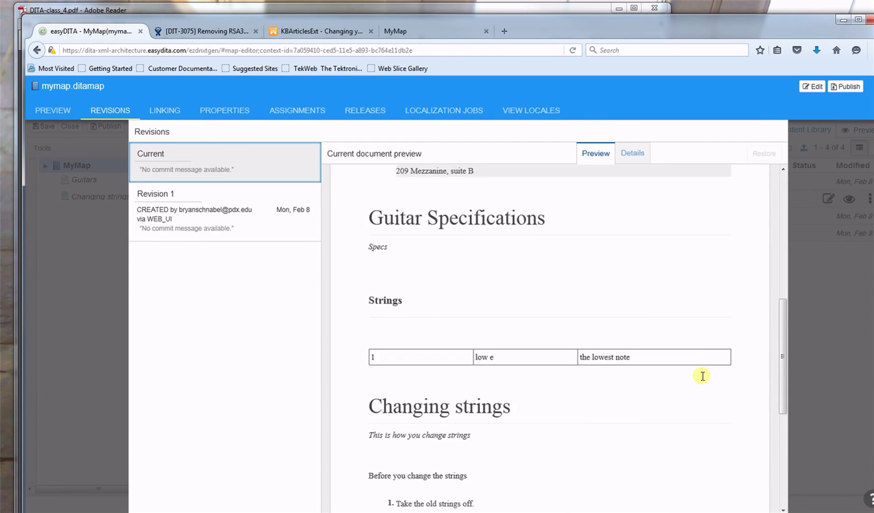
Examine the preview and details of Revision 1 of mymap.ditamap, and close the revision history
click(216, 214)
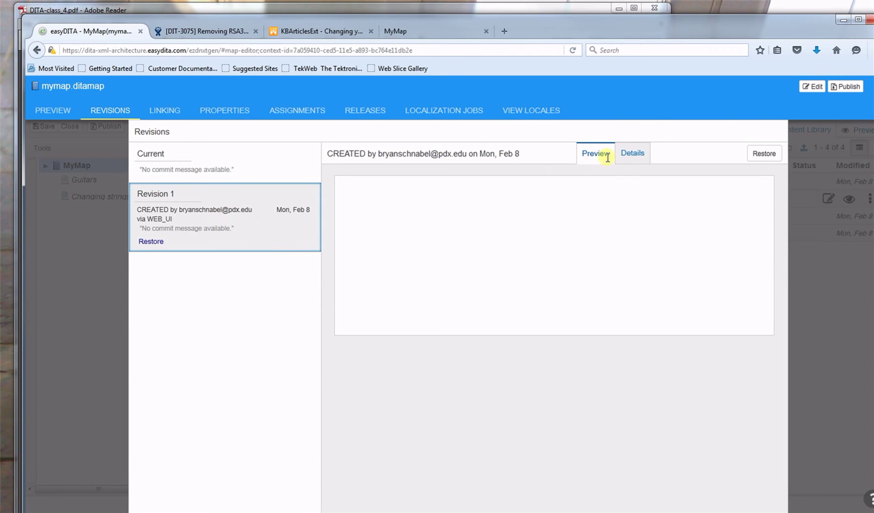
click(629, 154)
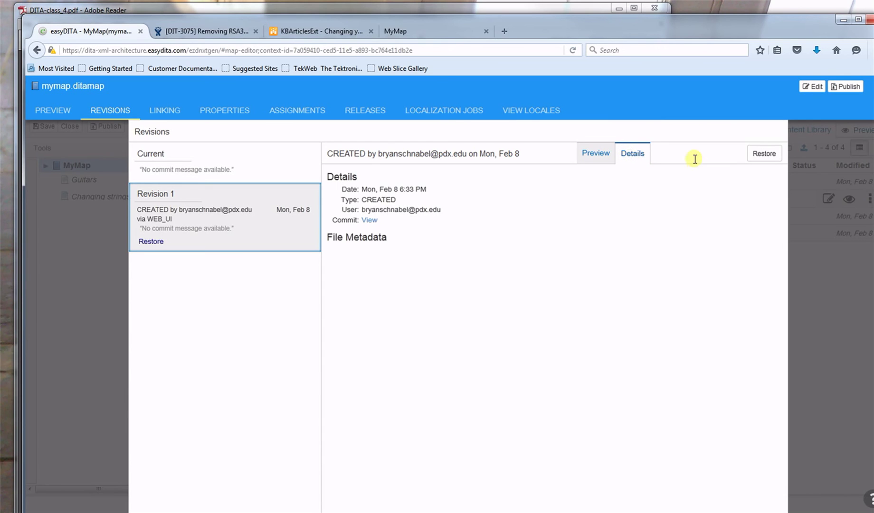
click(602, 154)
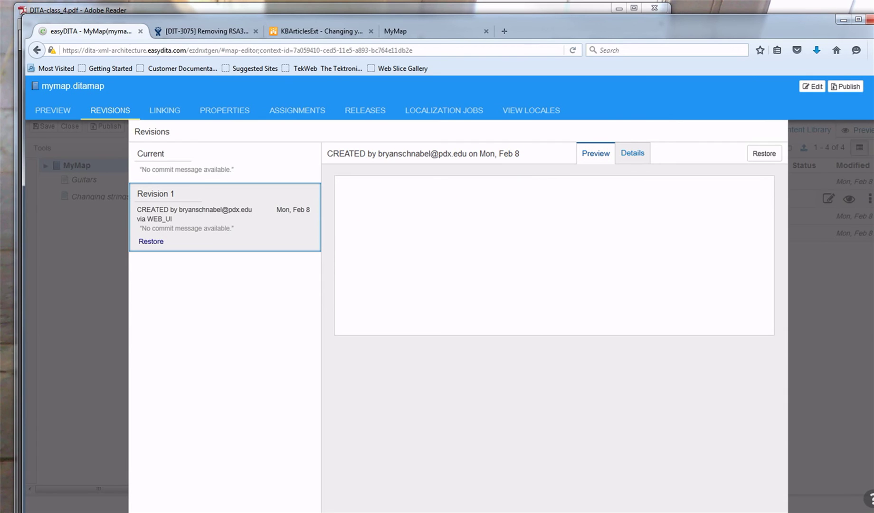
key(Escape)
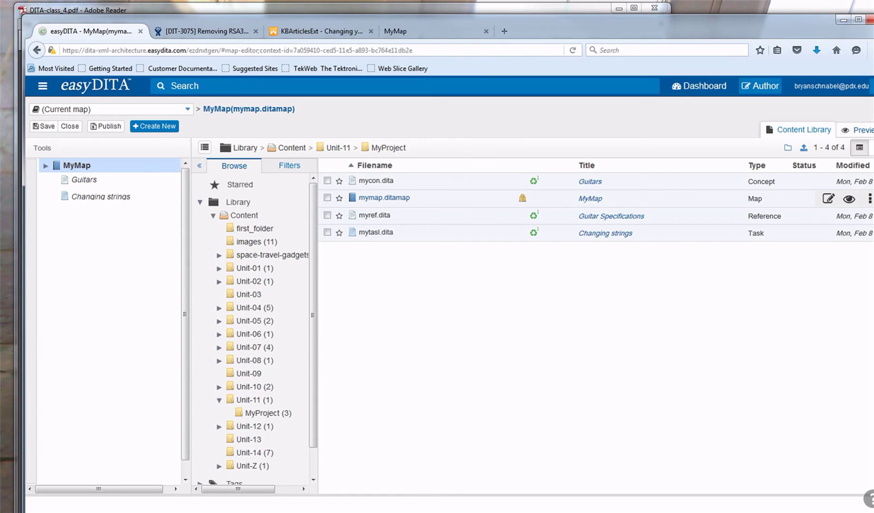
Select mycon.dita in the MyProject folder and open it for editing
click(371, 181)
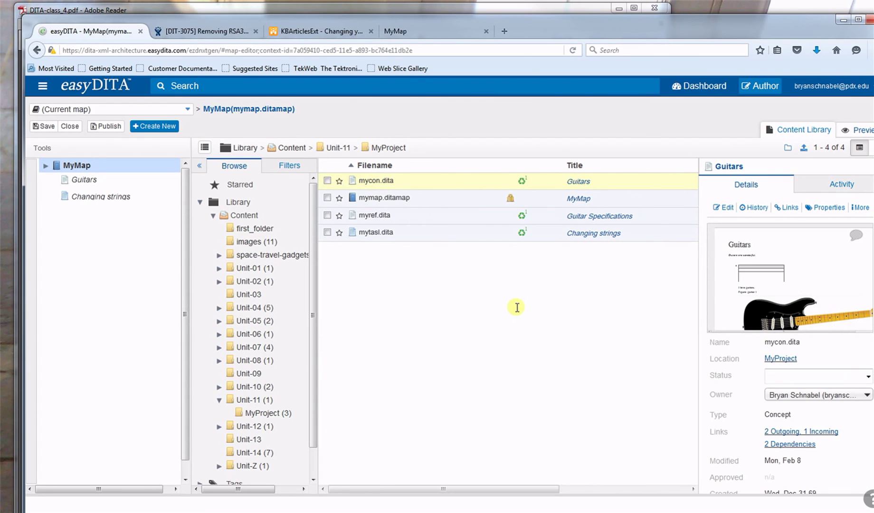
mouse_move(380, 182)
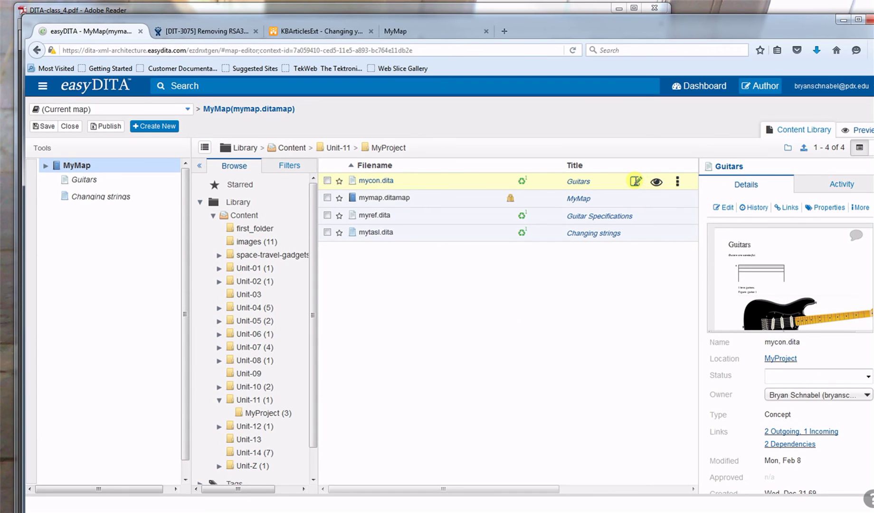
click(635, 181)
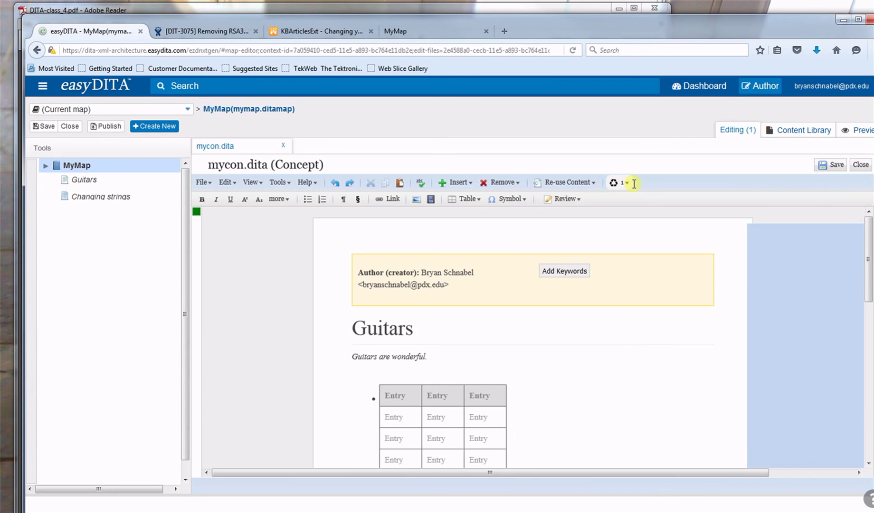
scroll(587, 318, down, 5)
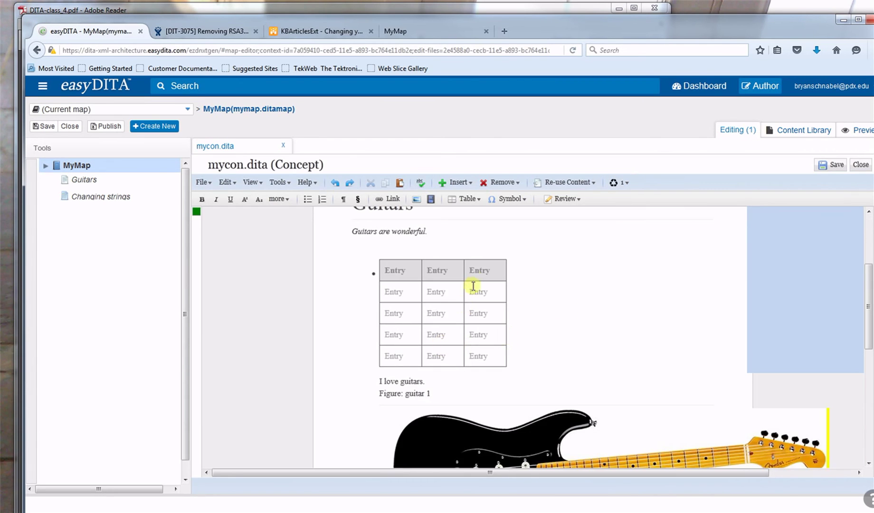
Insert a paragraph reading "The guitar case is nice." between the nested guitar list and the address, and save and close the topic
click(433, 231)
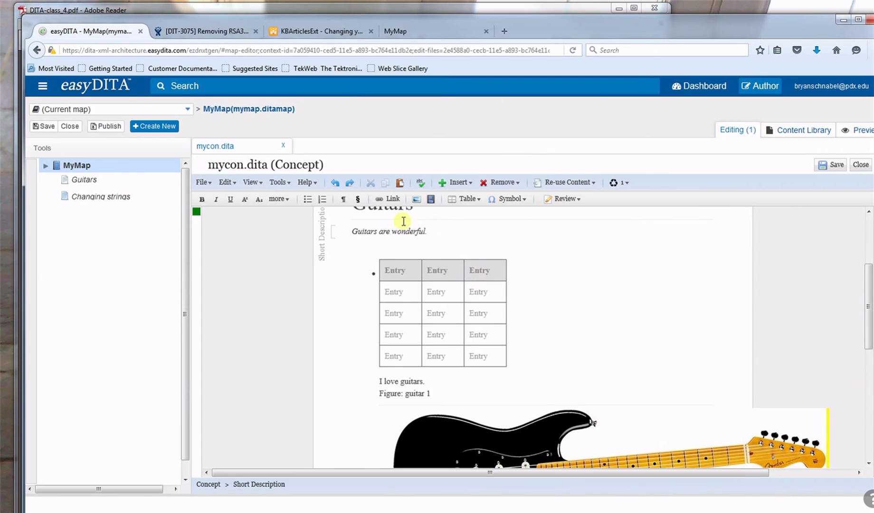
click(432, 382)
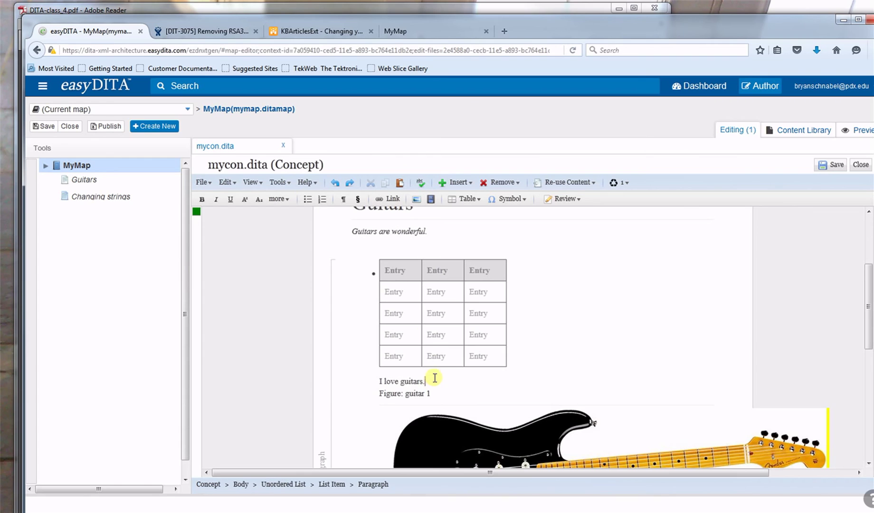
click(455, 184)
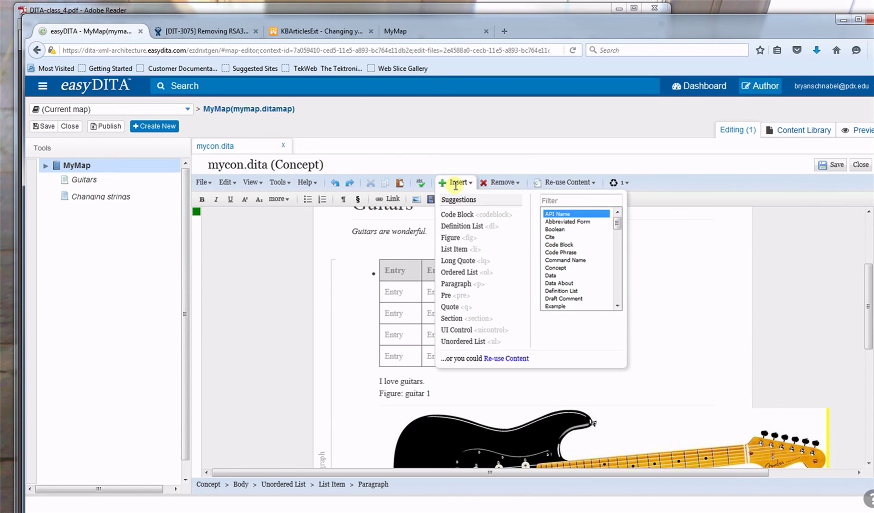
click(456, 284)
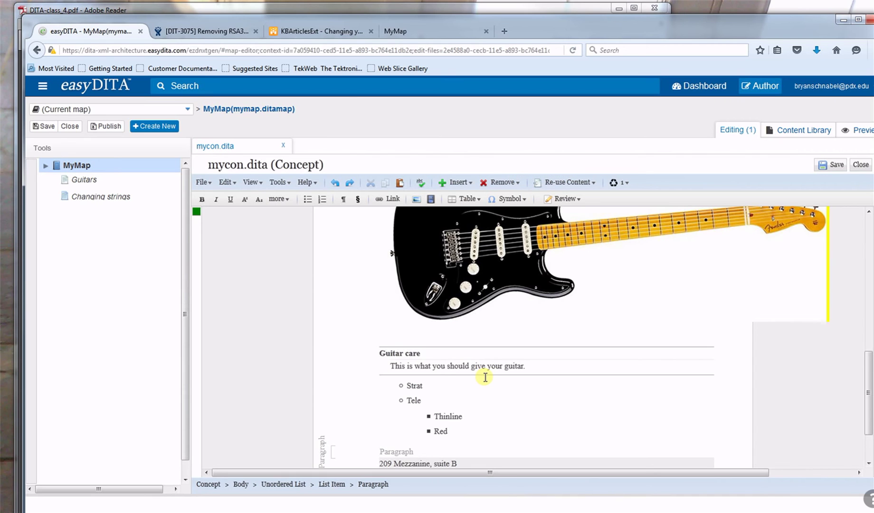
text(The guitar case is nice.)
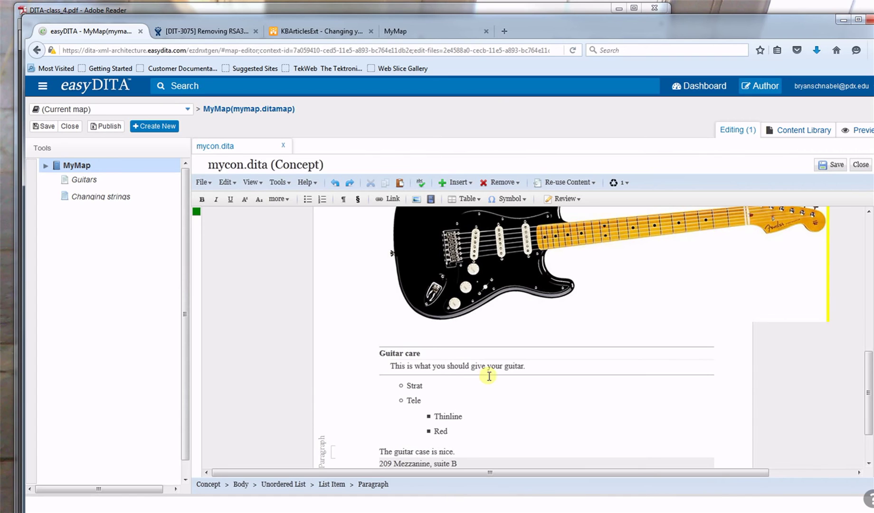
click(832, 164)
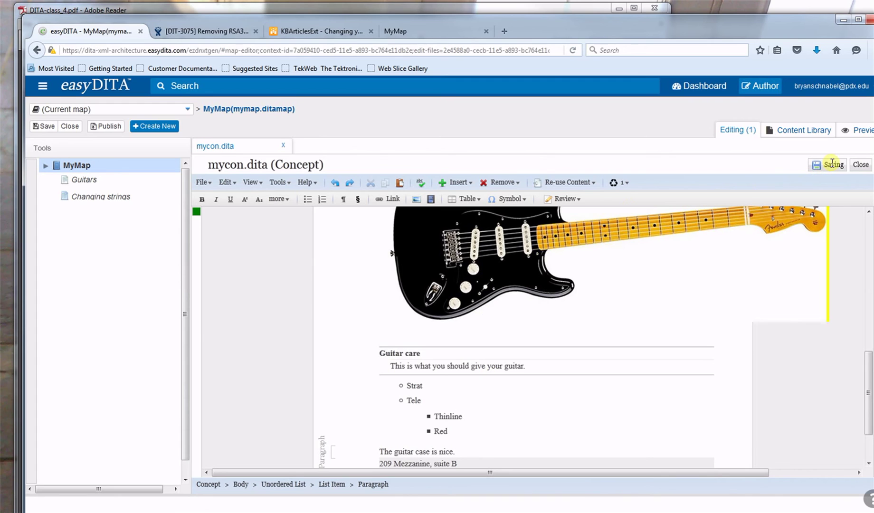
click(860, 164)
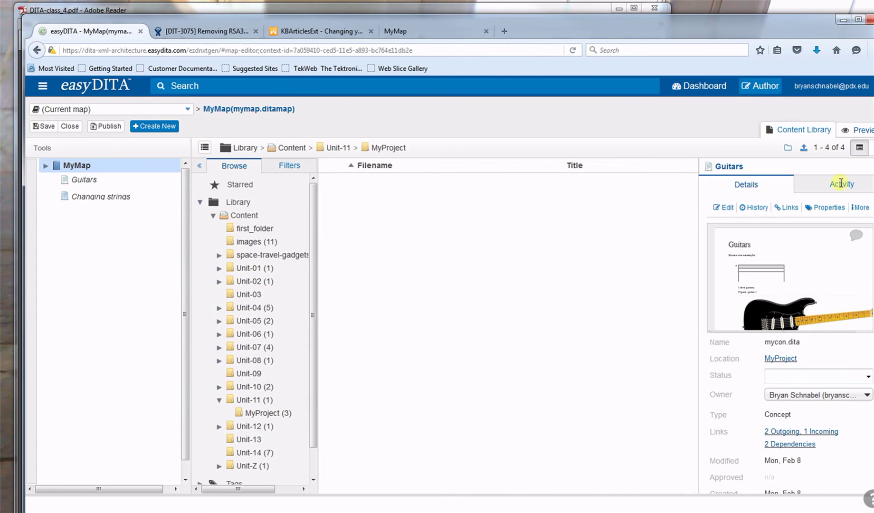
Open the revision history of mycon.dita and examine the preview of Revision 5
scroll(791, 385, down, 1)
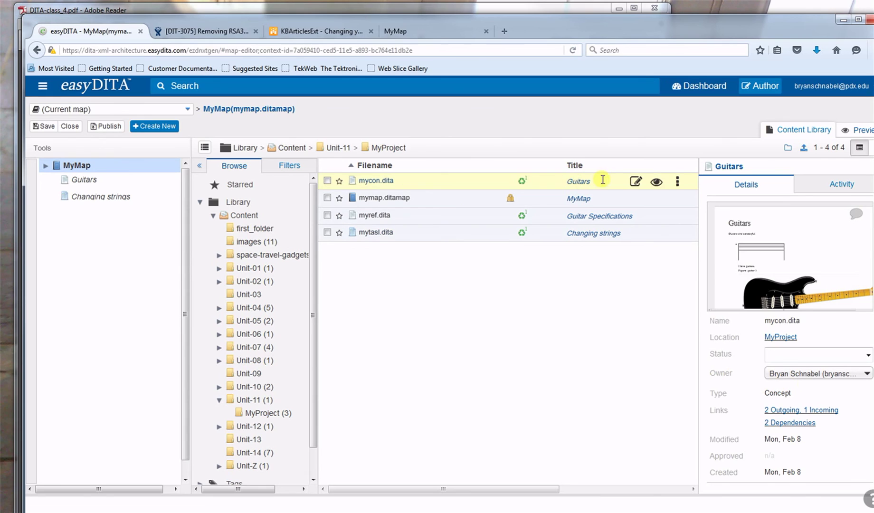
click(678, 180)
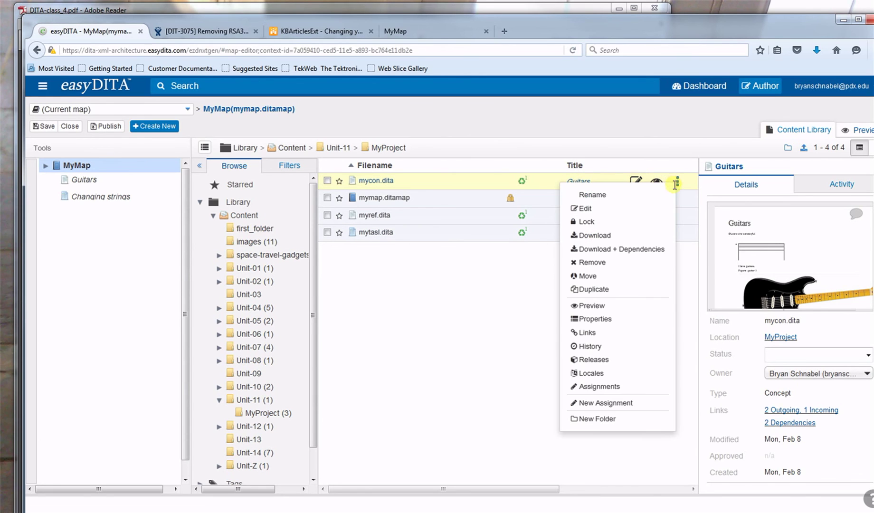
click(605, 346)
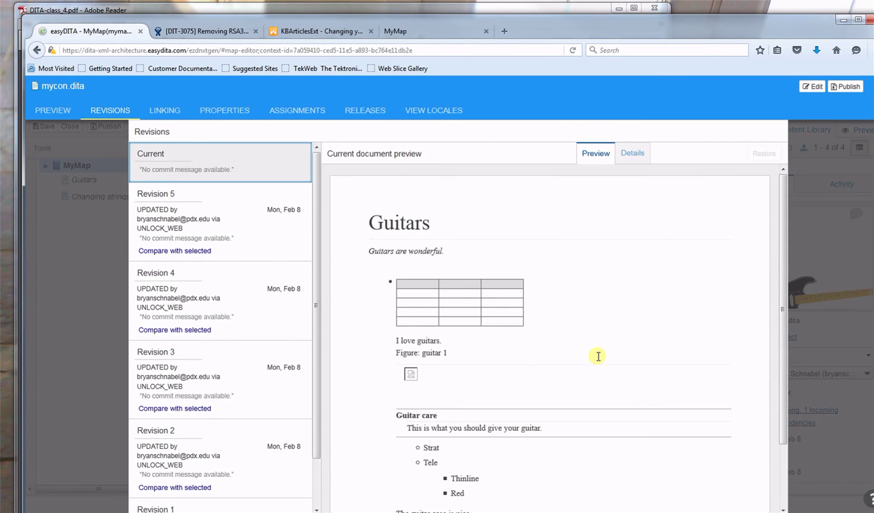
click(174, 228)
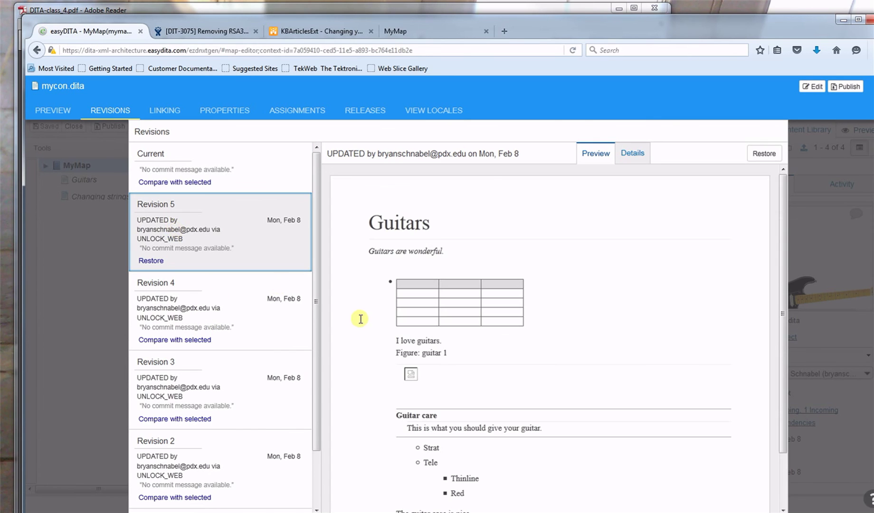
scroll(363, 323, down, 2)
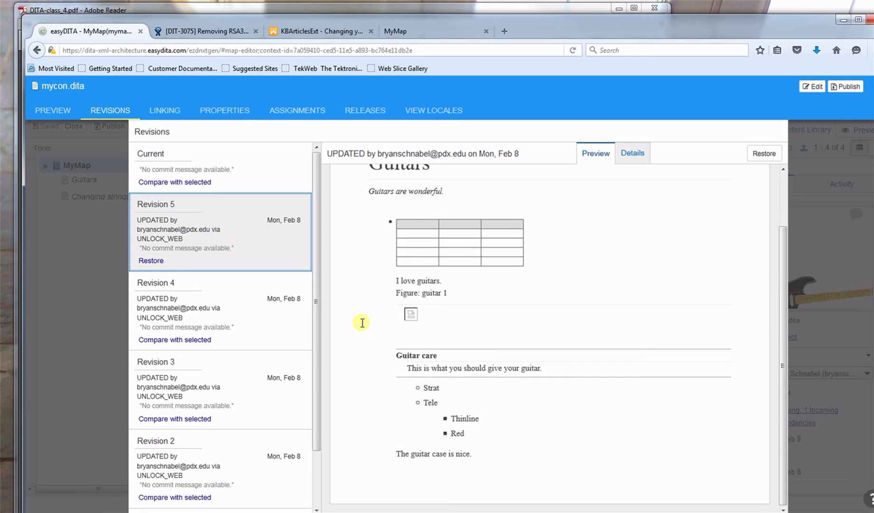
Examine the previews of Revision 4 and Revision 3 of mycon.dita for differences, and close the revision history
click(196, 301)
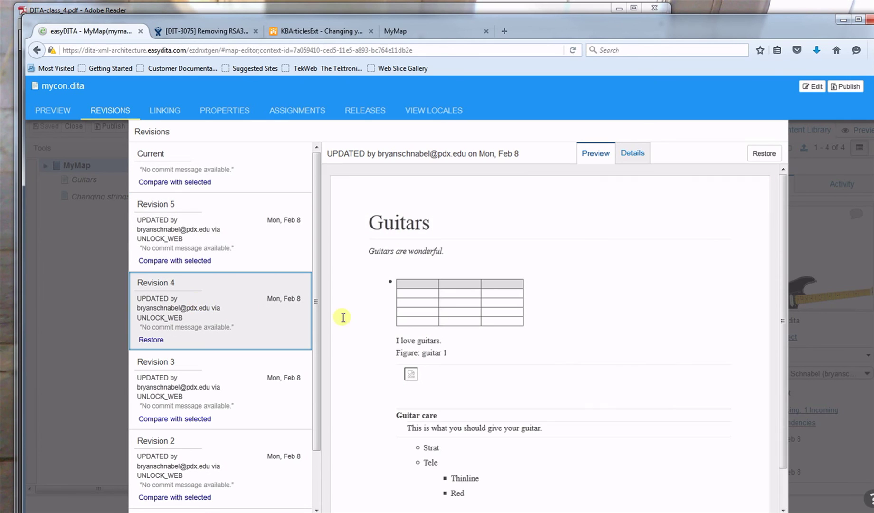
scroll(351, 319, down, 2)
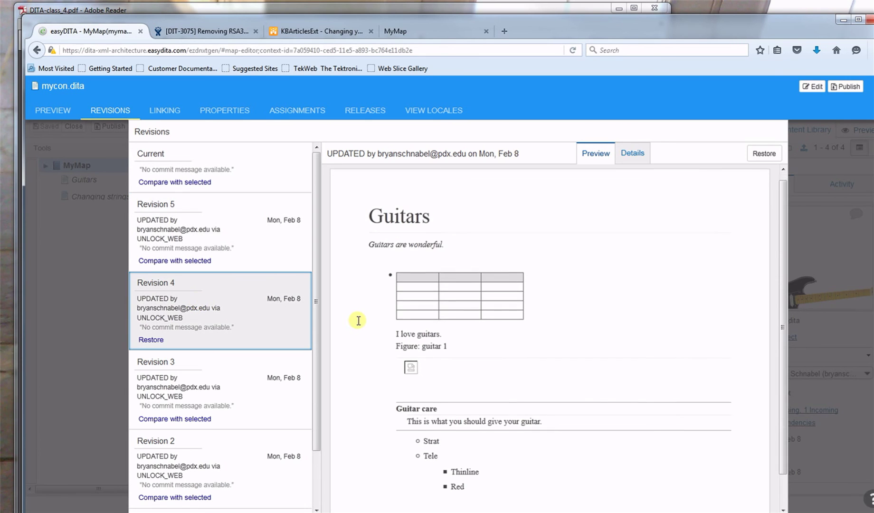
click(201, 387)
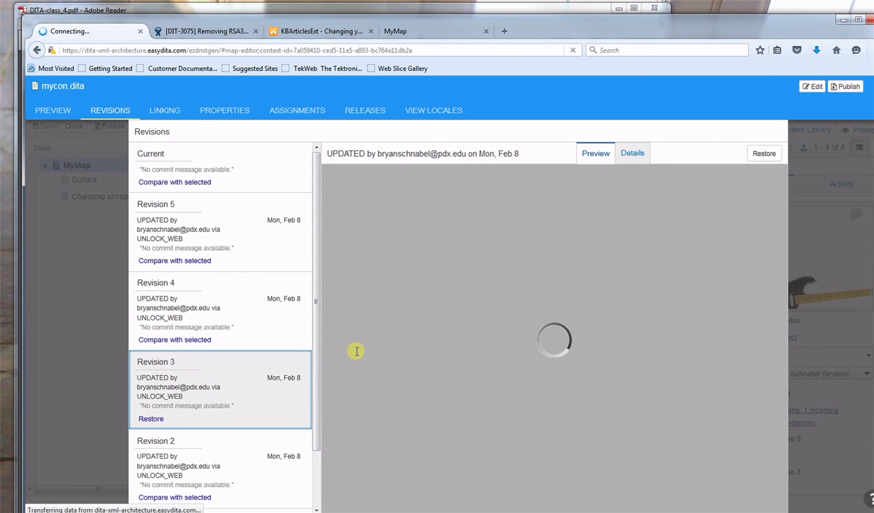
scroll(368, 350, down, 2)
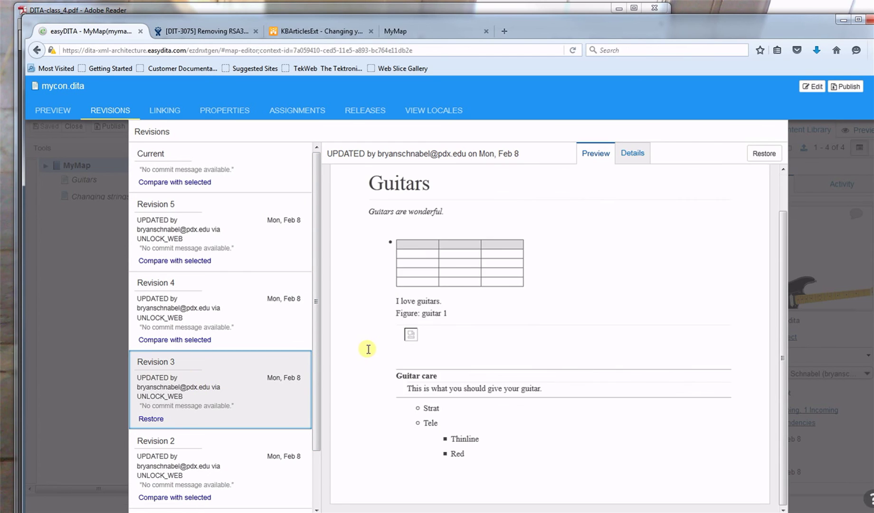
scroll(368, 349, up, 2)
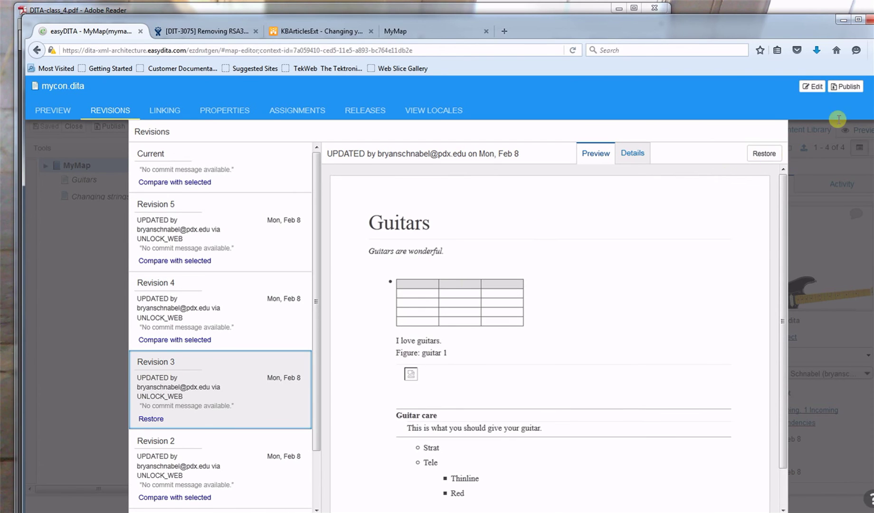
click(871, 86)
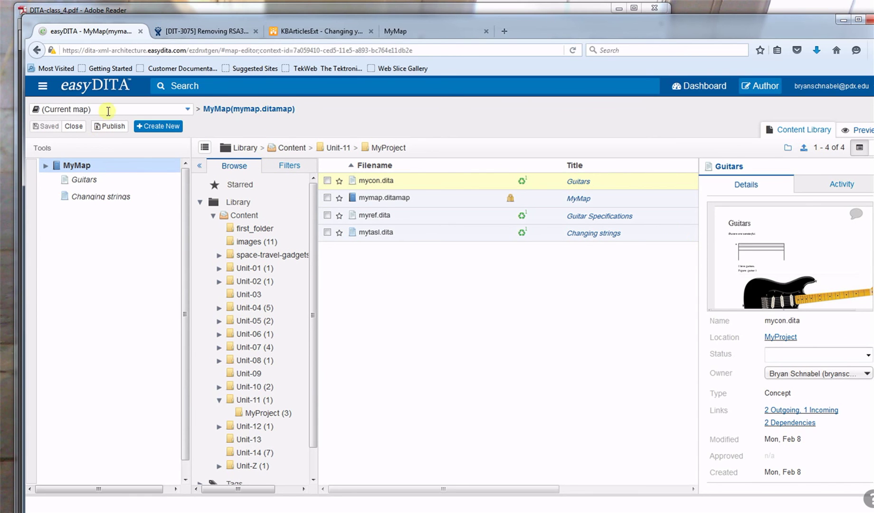
Check the map ZIP download task in the assignment PDF, and return to easyDITA in the browser
drag(223, 22, 261, 19)
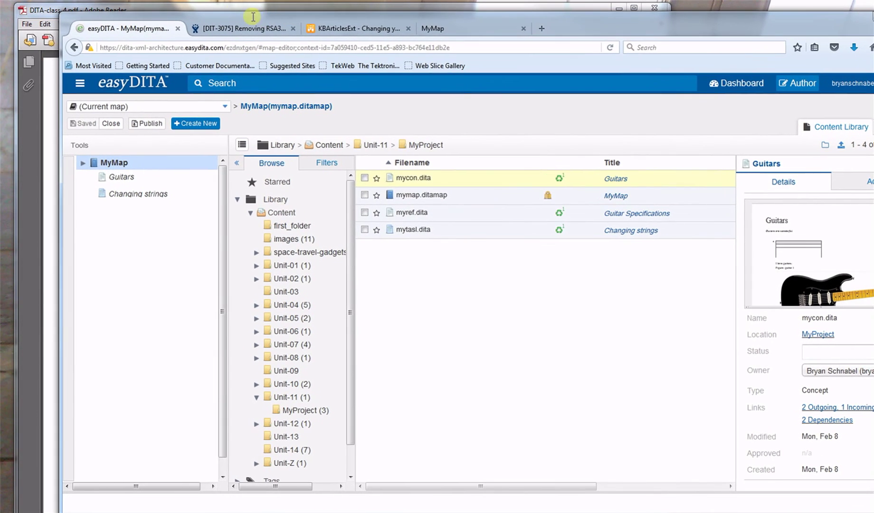
click(236, 7)
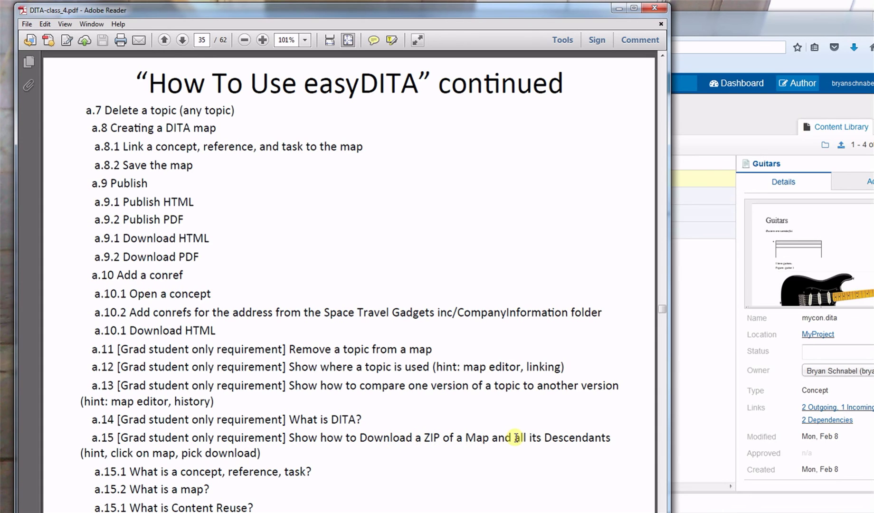
click(770, 22)
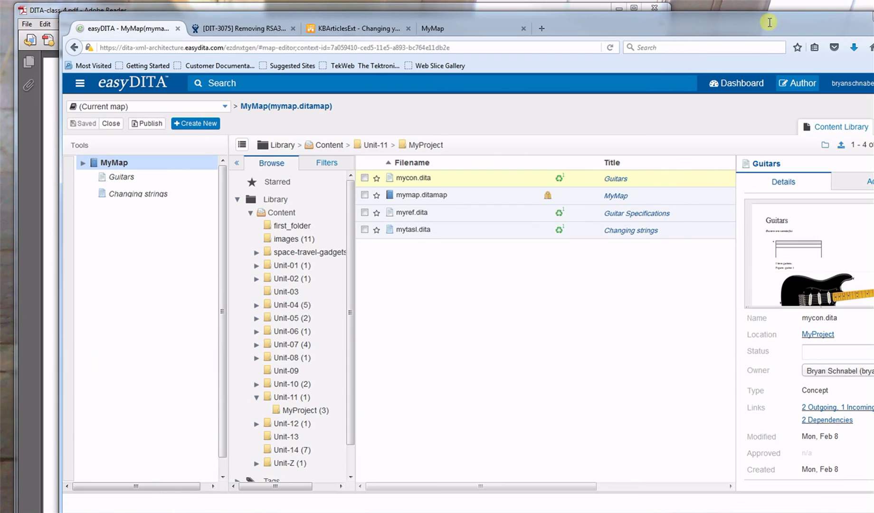
Look for a download command among the actions of the MyMap root, and move the browser window so its hidden edge is reachable
right_click(124, 163)
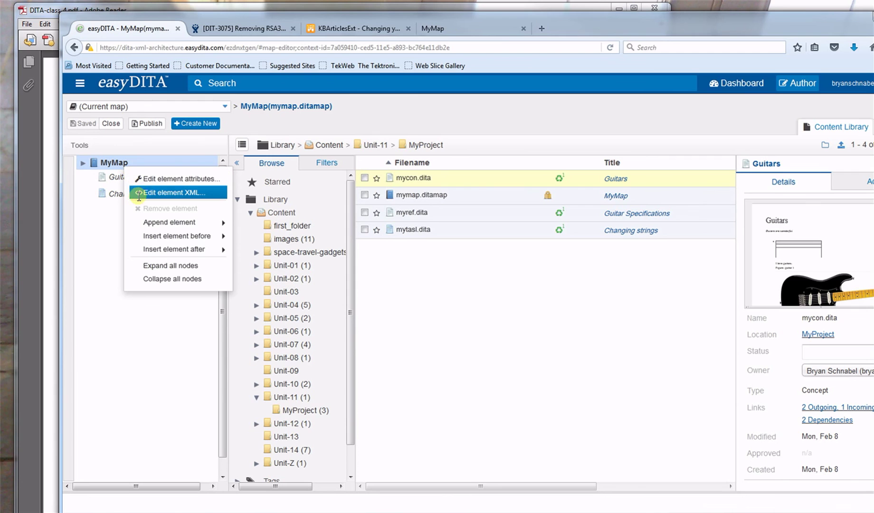
mouse_move(149, 240)
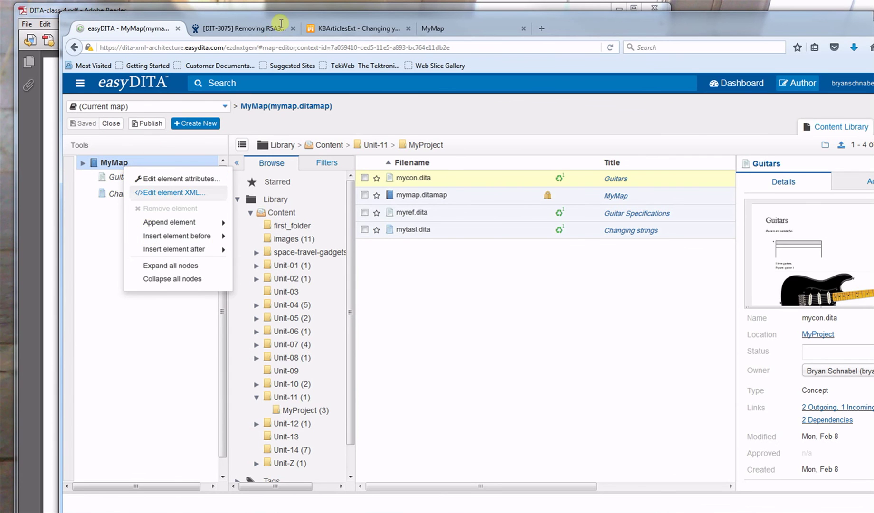
drag(285, 19, 242, 21)
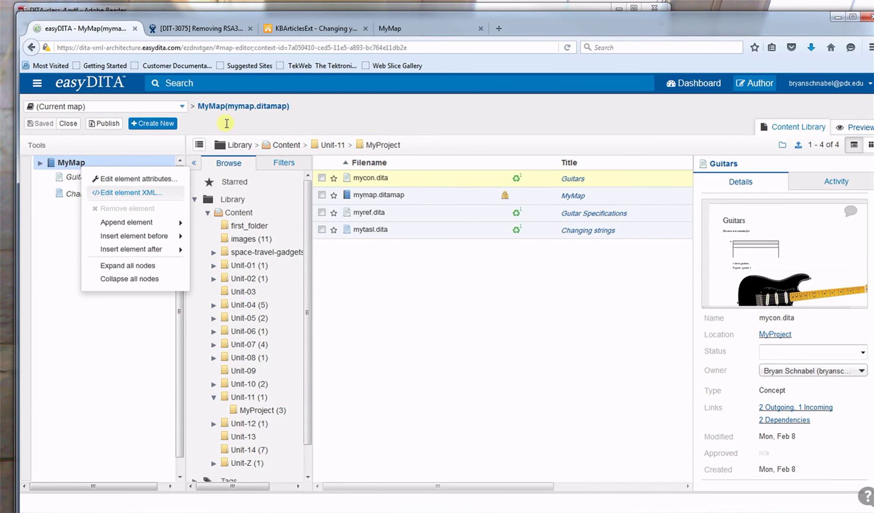
click(69, 162)
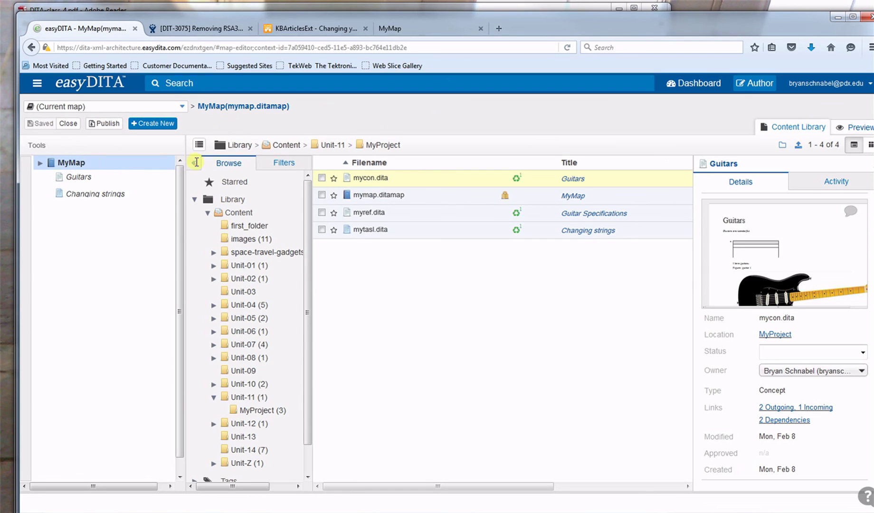
Preview the MyMap content and examine it from the Guitars topic through Changing strings
click(849, 127)
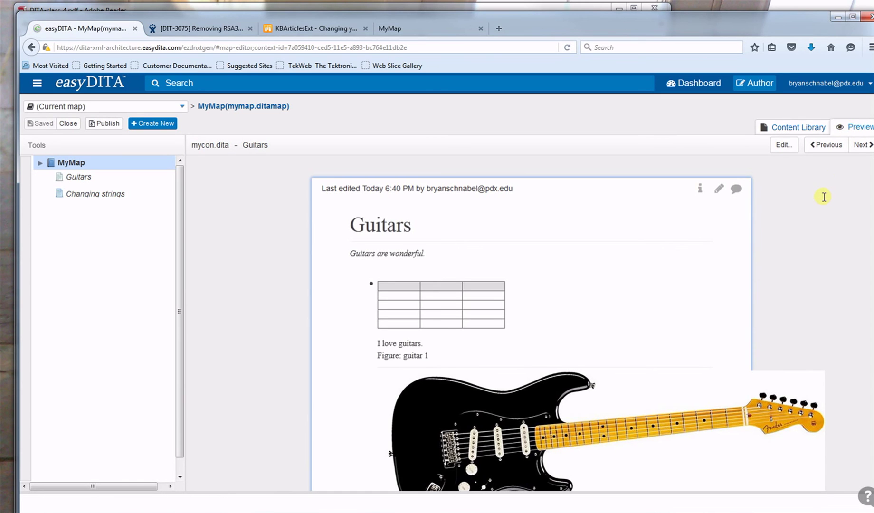
scroll(824, 197, down, 6)
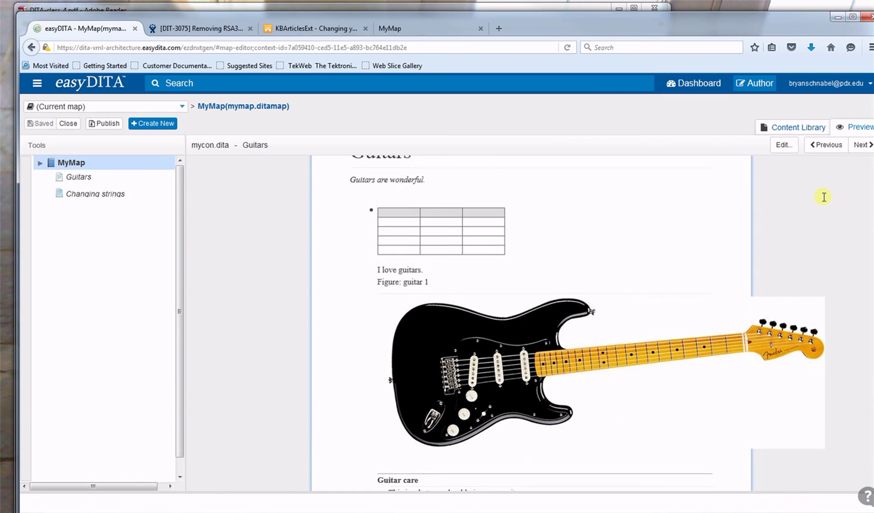
scroll(824, 197, down, 5)
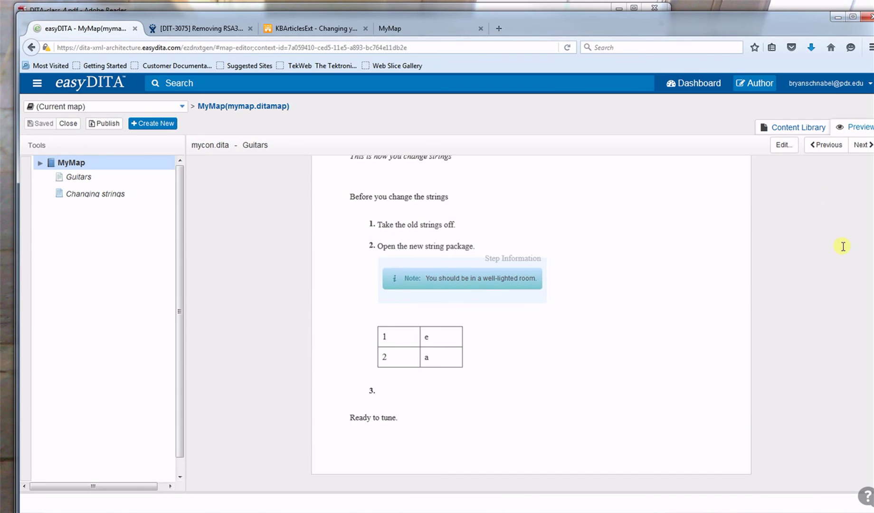
scroll(842, 246, up, 10)
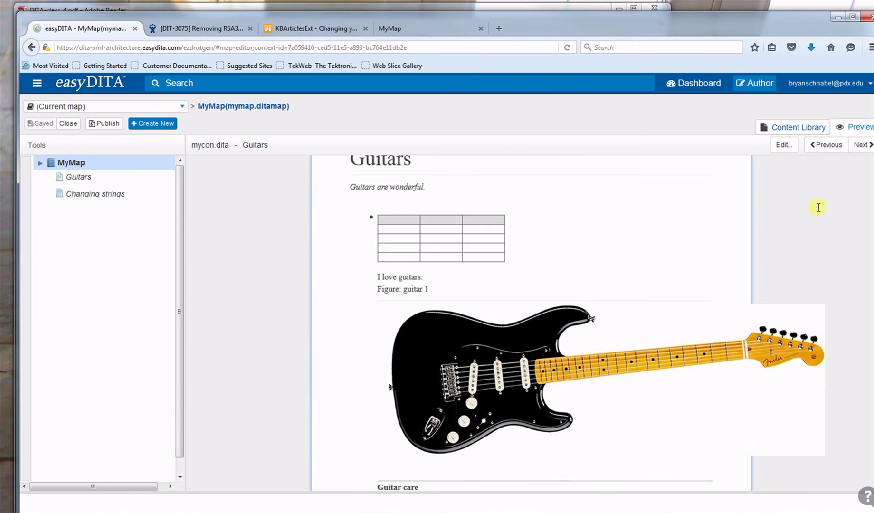
scroll(819, 197, up, 2)
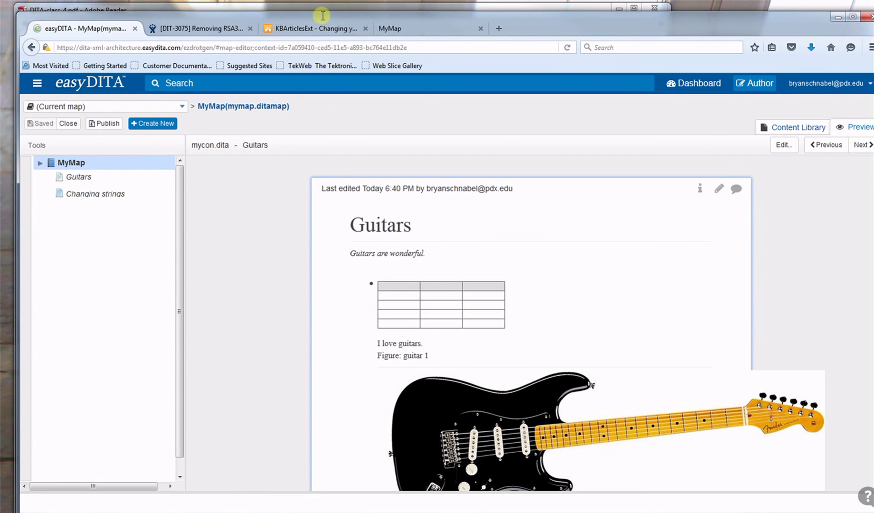
Move the browser window aside, check the map ZIP download hint in the assignment PDF, and return to easyDITA
drag(323, 16, 384, 23)
click(371, 14)
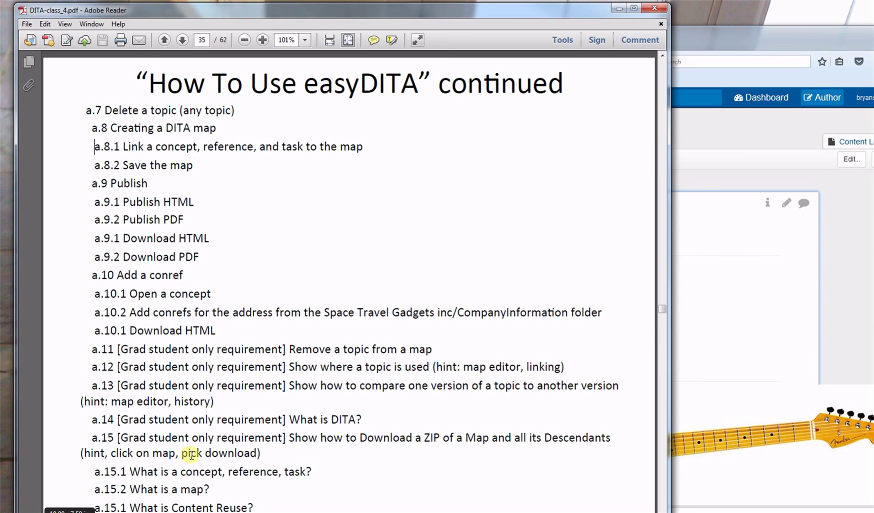
click(712, 47)
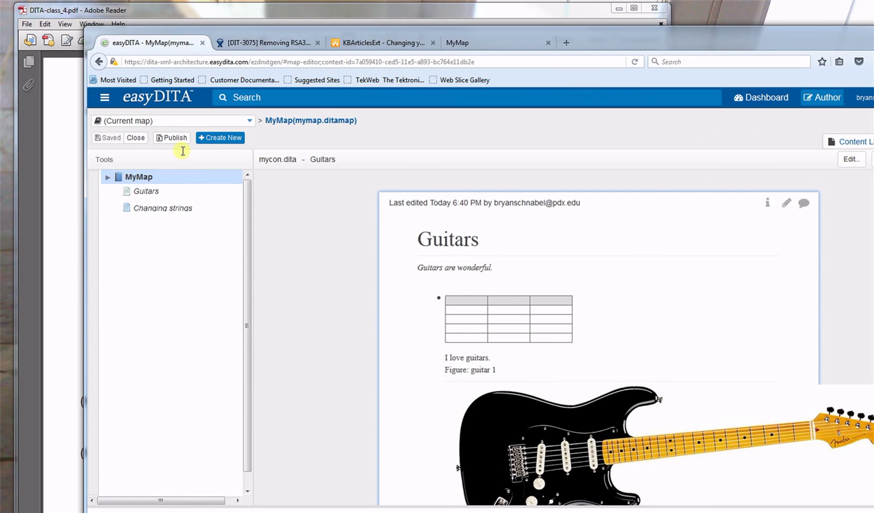
Close the open map and download mymap.ditamap with its dependencies, saving the ZIP as download-plus-dep in the DITA-class downloads folder
click(135, 138)
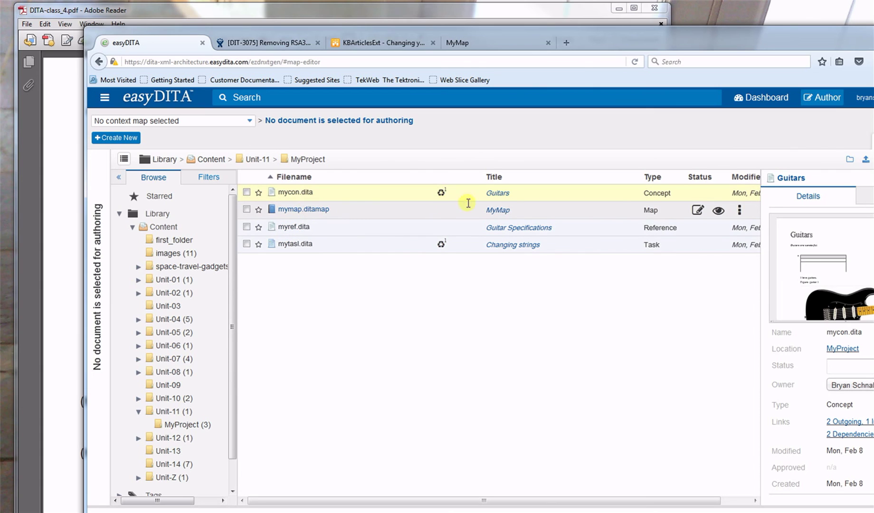
click(740, 210)
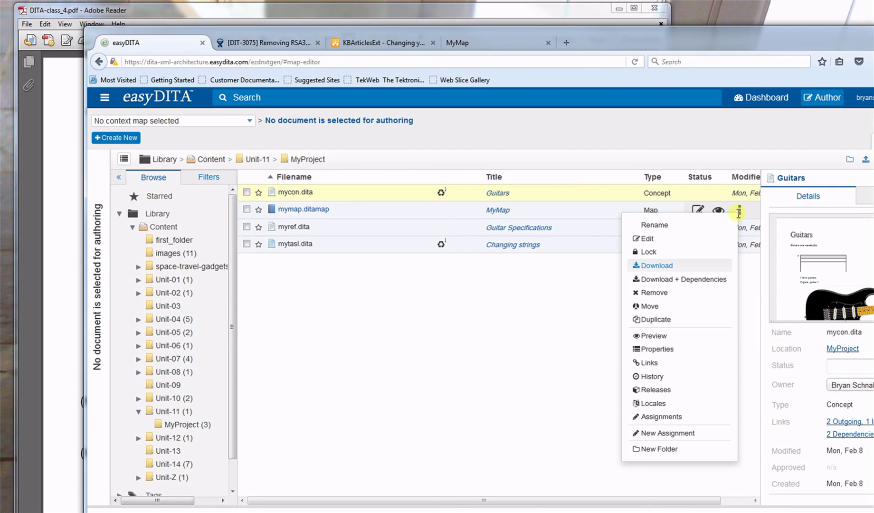
click(664, 280)
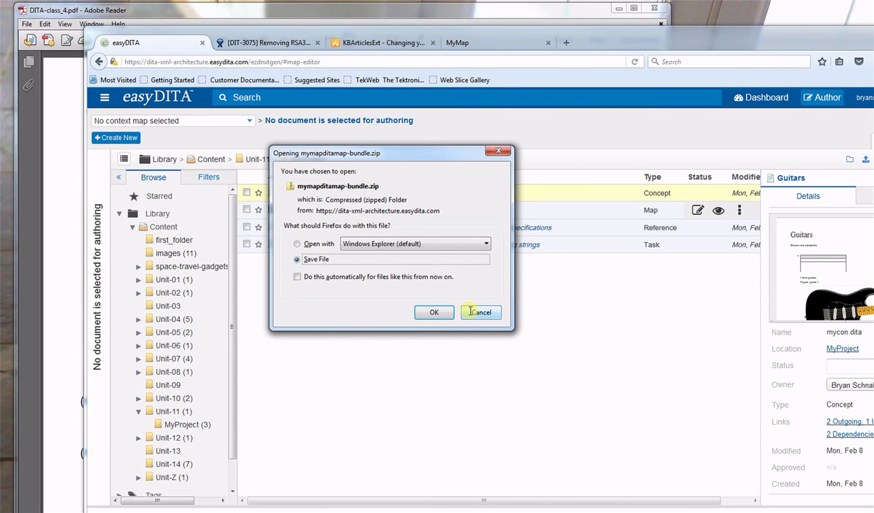
click(444, 312)
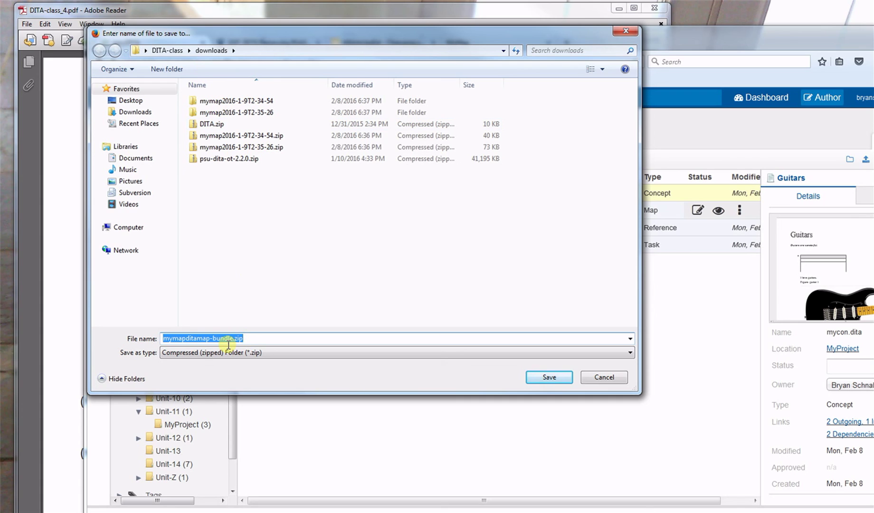
text(download-plu)
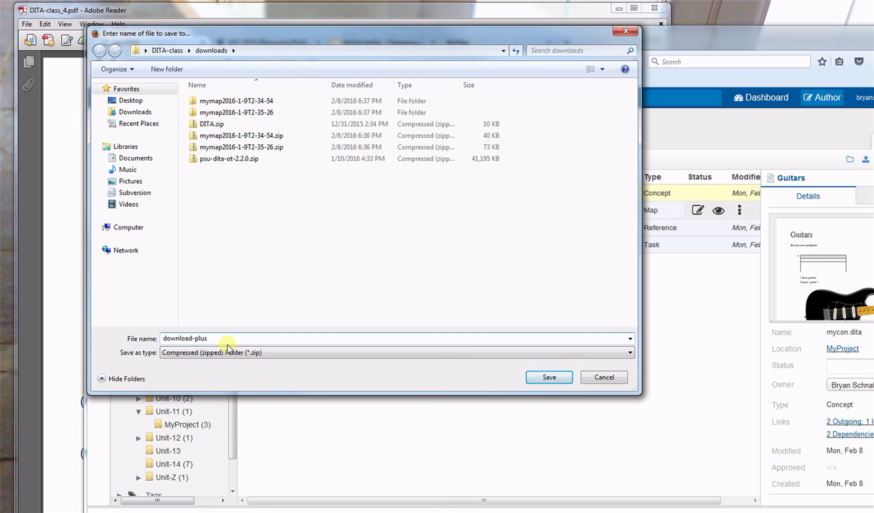
text(s)
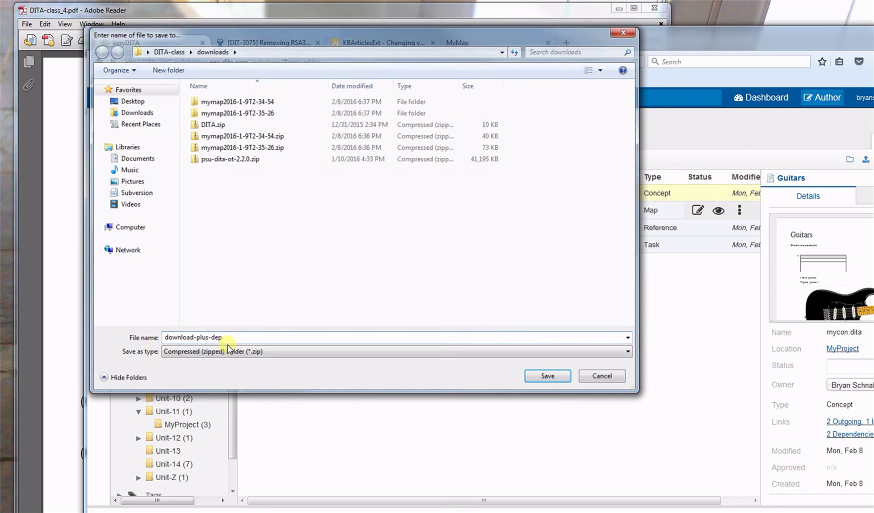
key(Return)
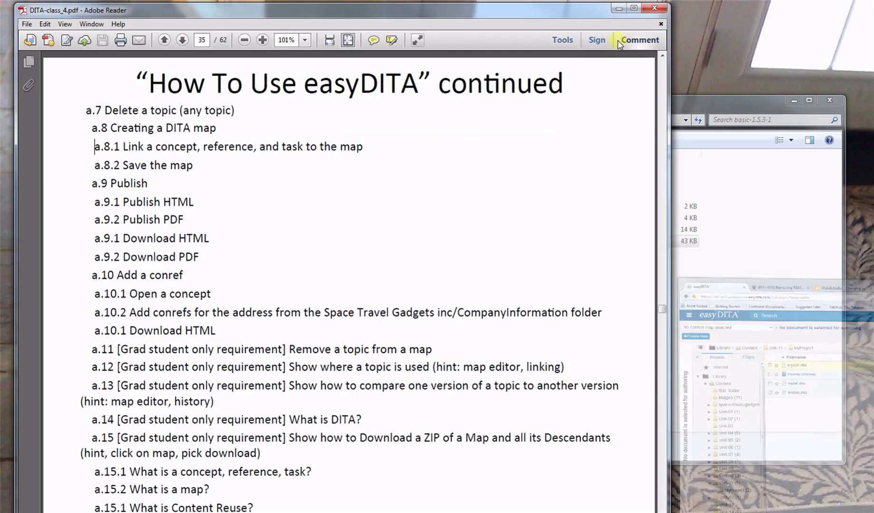
Switch to Windows Explorer and extract download-plus-dep.zip in the DITA-class downloads folder to its default destination
click(642, 21)
click(710, 114)
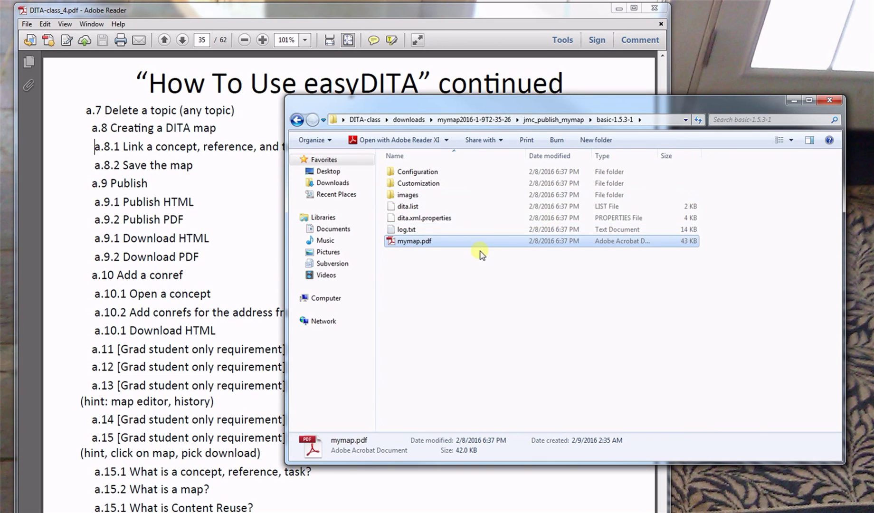
click(410, 120)
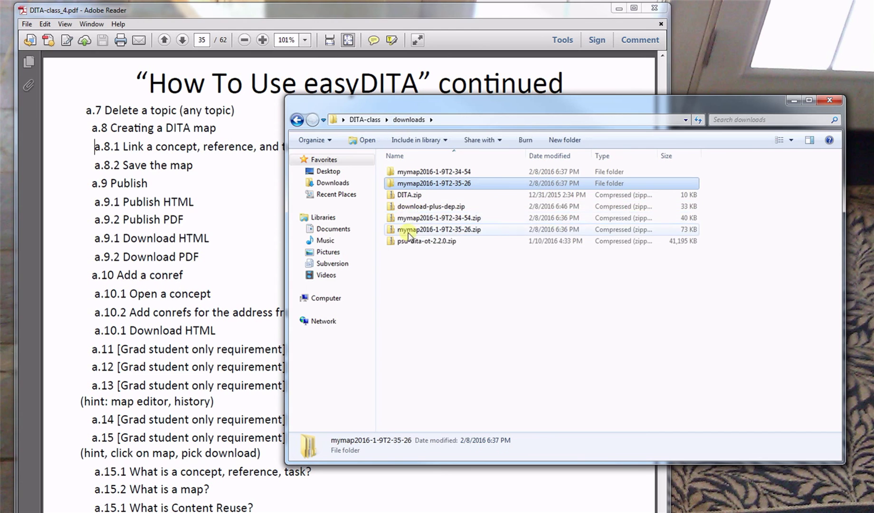
click(414, 207)
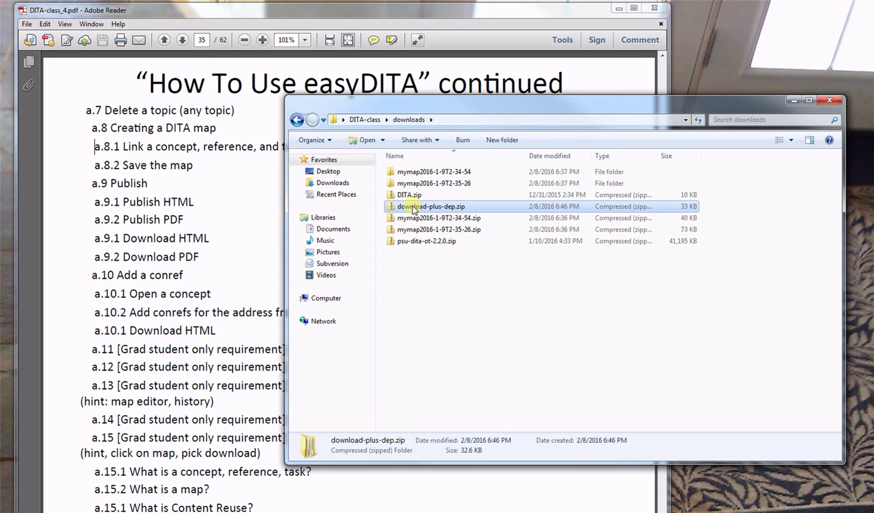
right_click(413, 208)
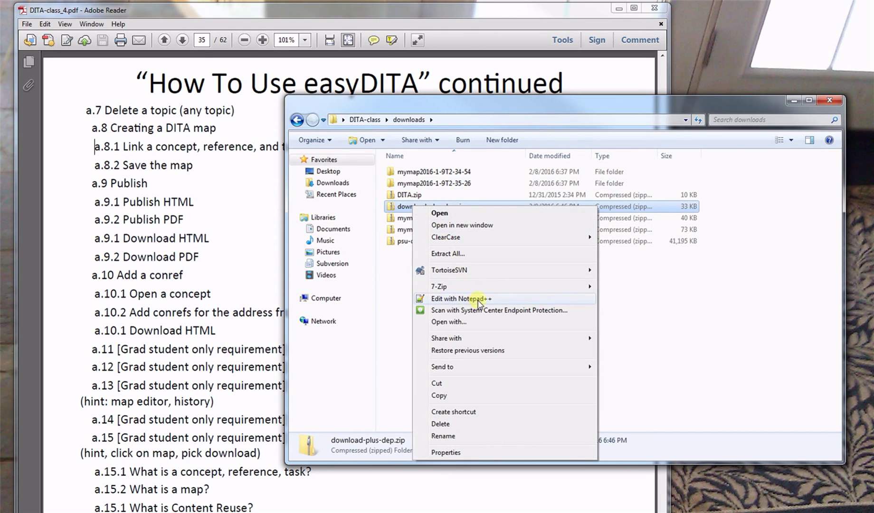
click(496, 253)
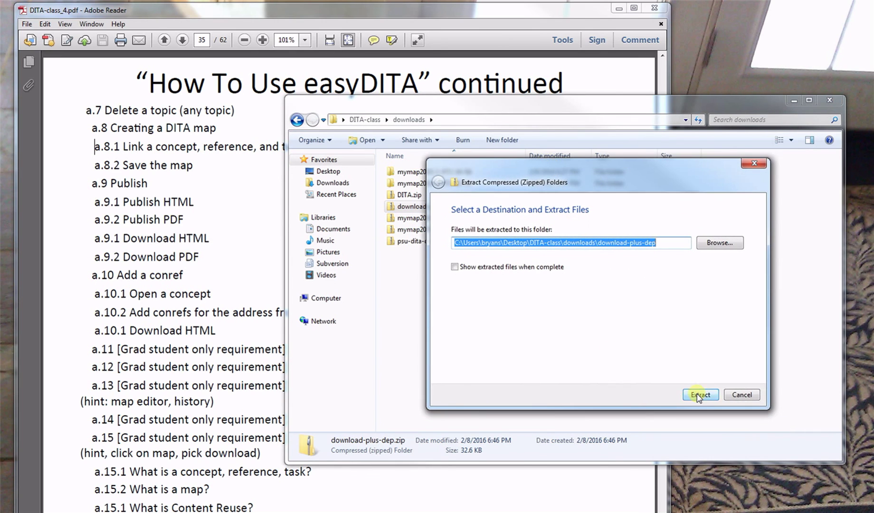
click(698, 396)
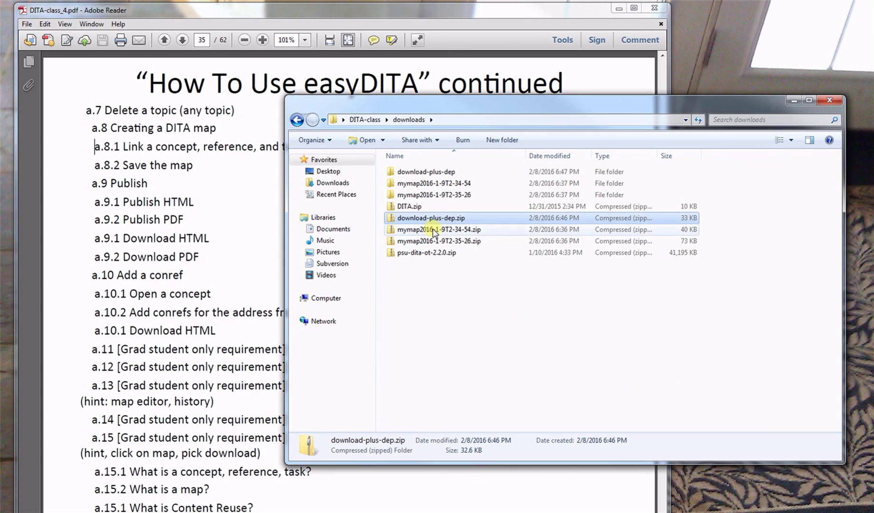
Open the extracted download-plus-dep folder and go into Unit-11 and MyProject to inspect the downloaded files
click(419, 173)
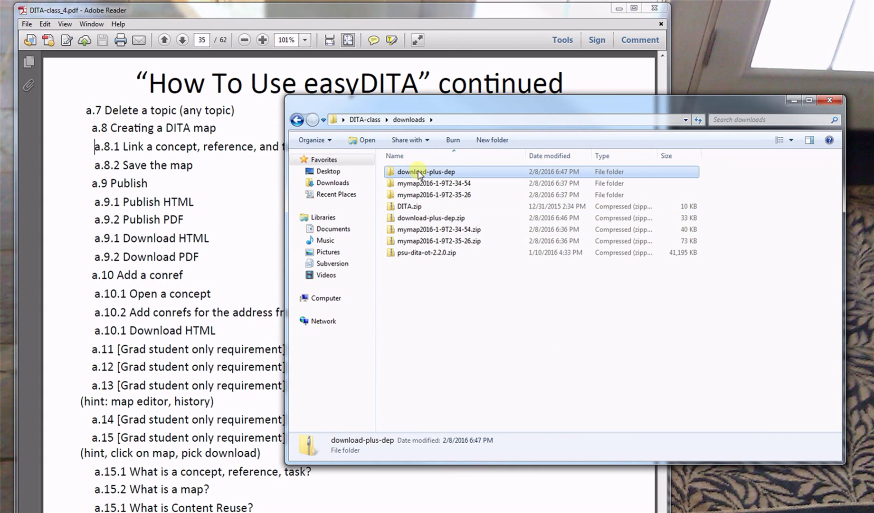
double_click(420, 173)
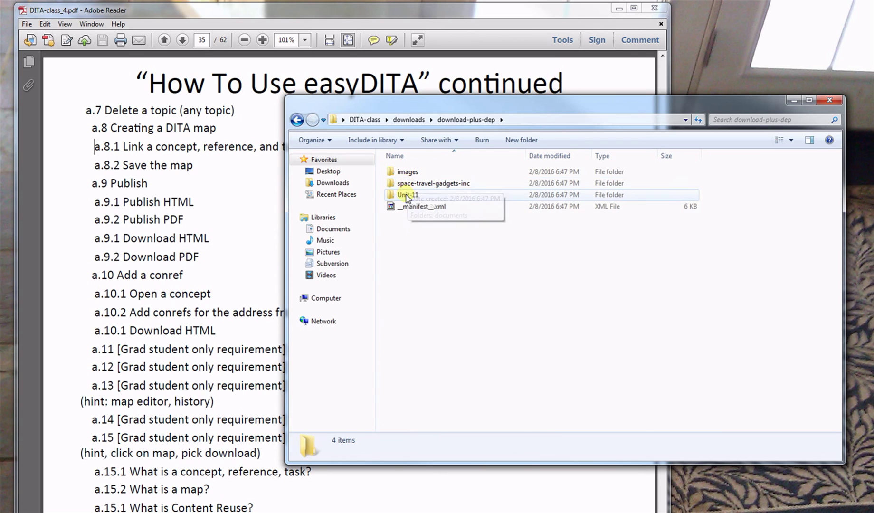
click(406, 195)
double_click(406, 196)
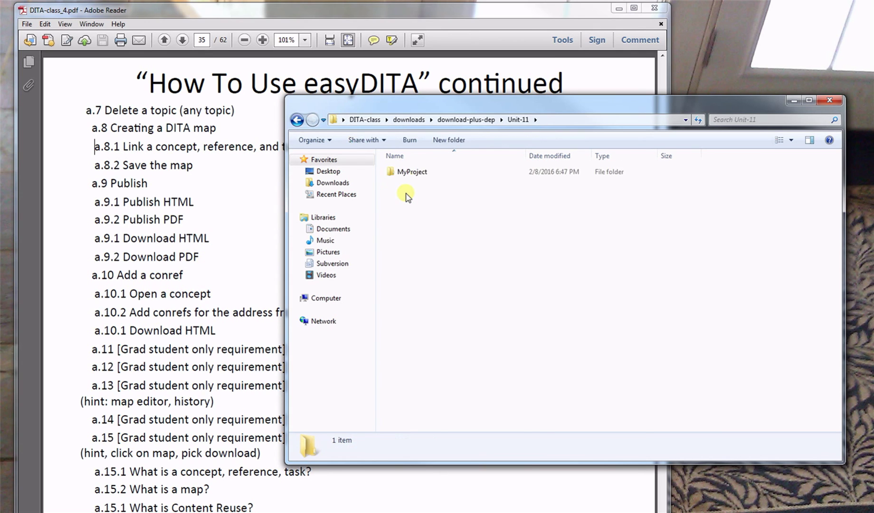
click(409, 176)
double_click(409, 176)
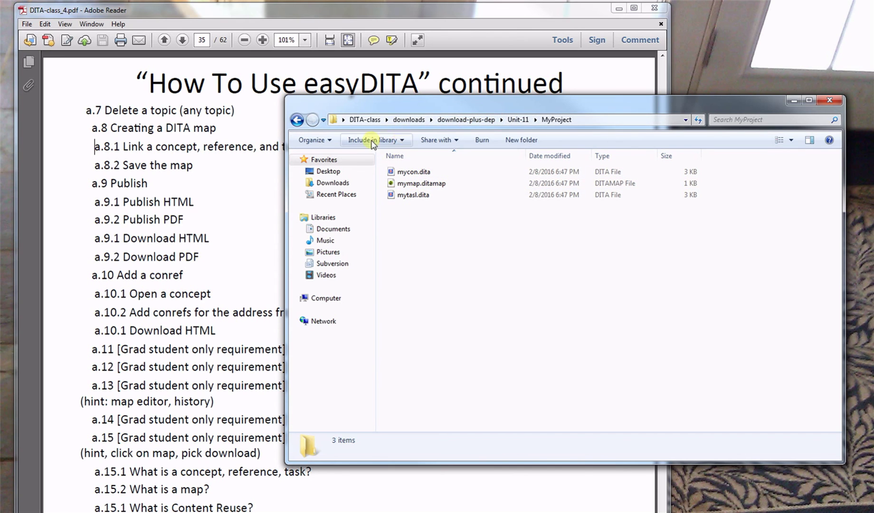
Return to the assignment PDF in Adobe Reader, review the remaining requirements and evaluation method, and move its window up
click(213, 228)
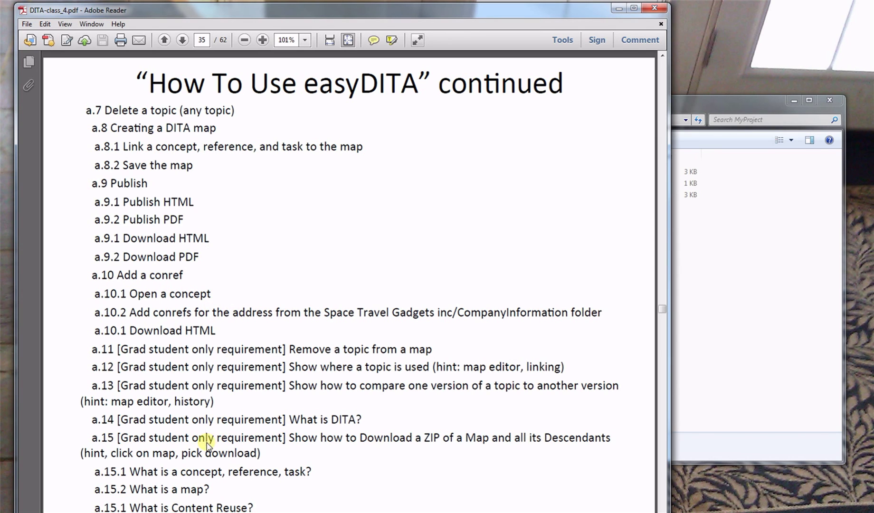
scroll(205, 444, down, 2)
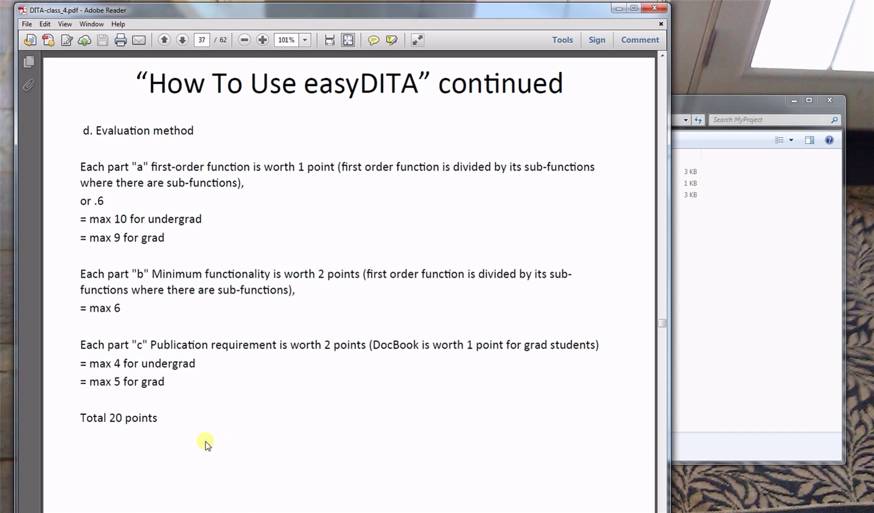
scroll(205, 445, up, 2)
scroll(205, 445, down, 1)
scroll(205, 445, up, 1)
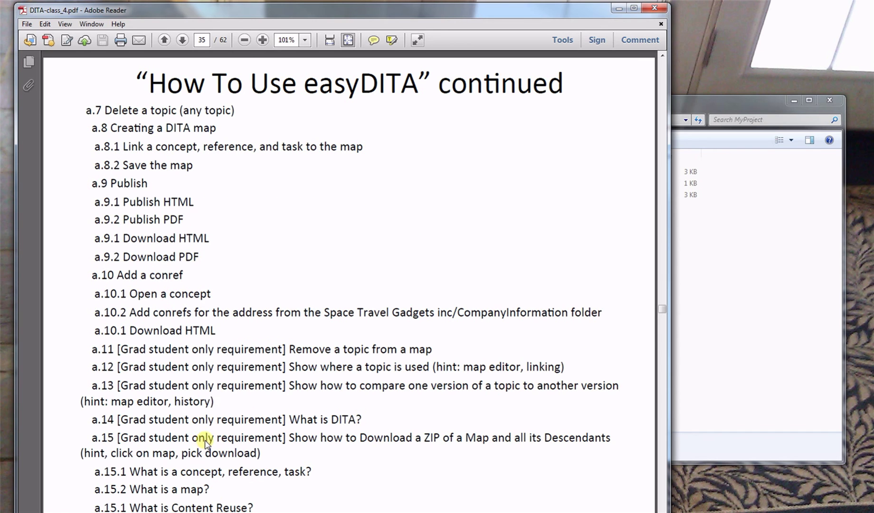
drag(288, 16, 291, 1)
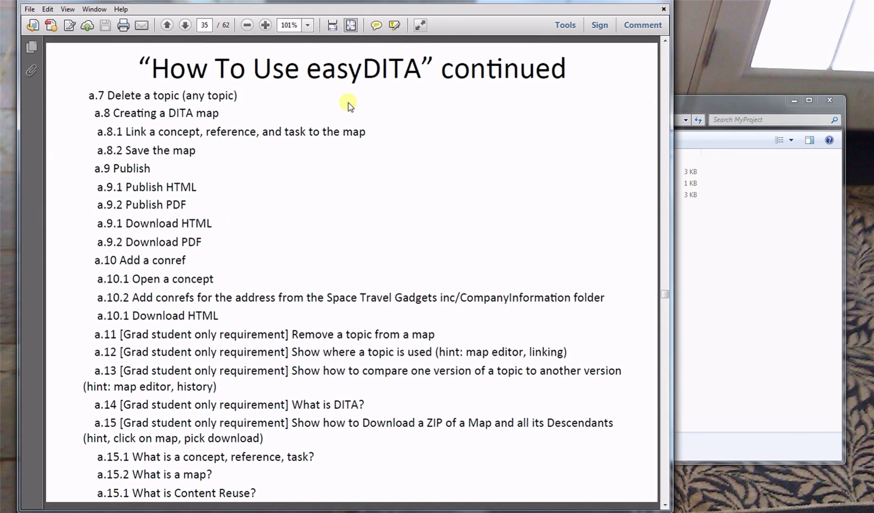